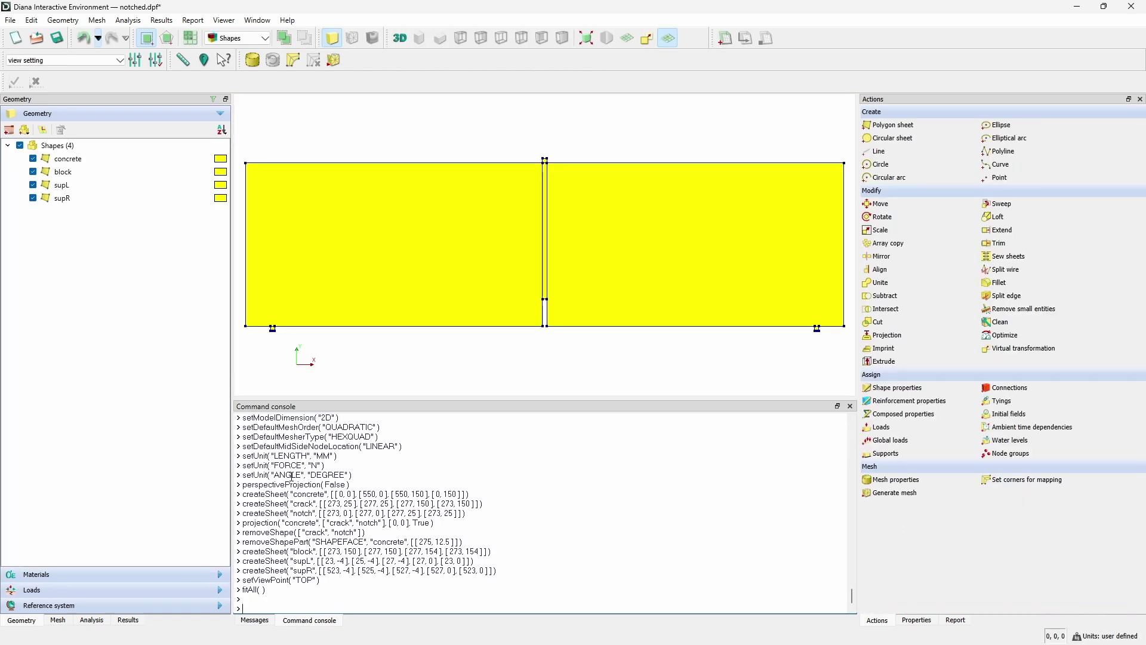
Review the project settings for analysis type, mesher type and mesh order, and check the model's unit settings
scroll(484, 185, down, 1)
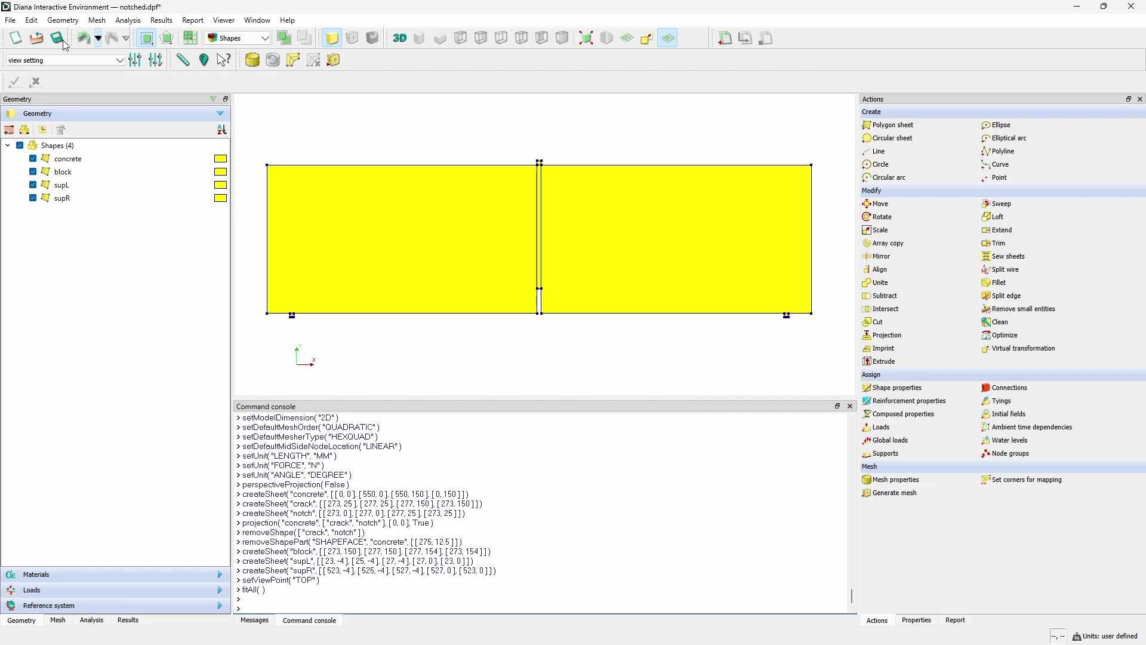
click(32, 20)
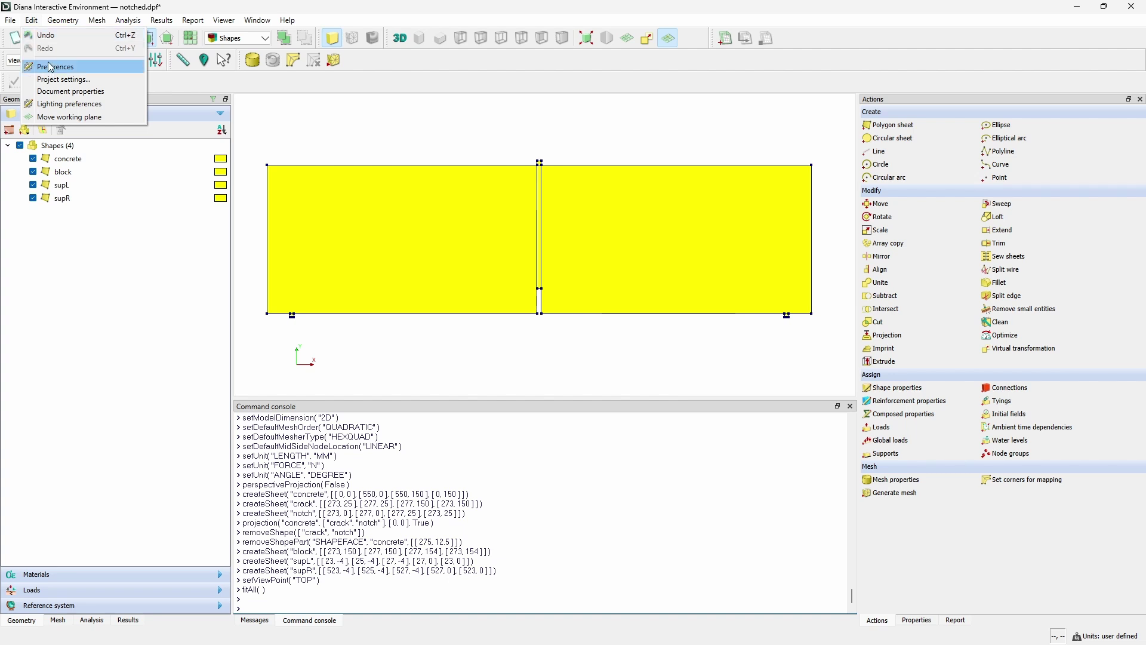
click(52, 80)
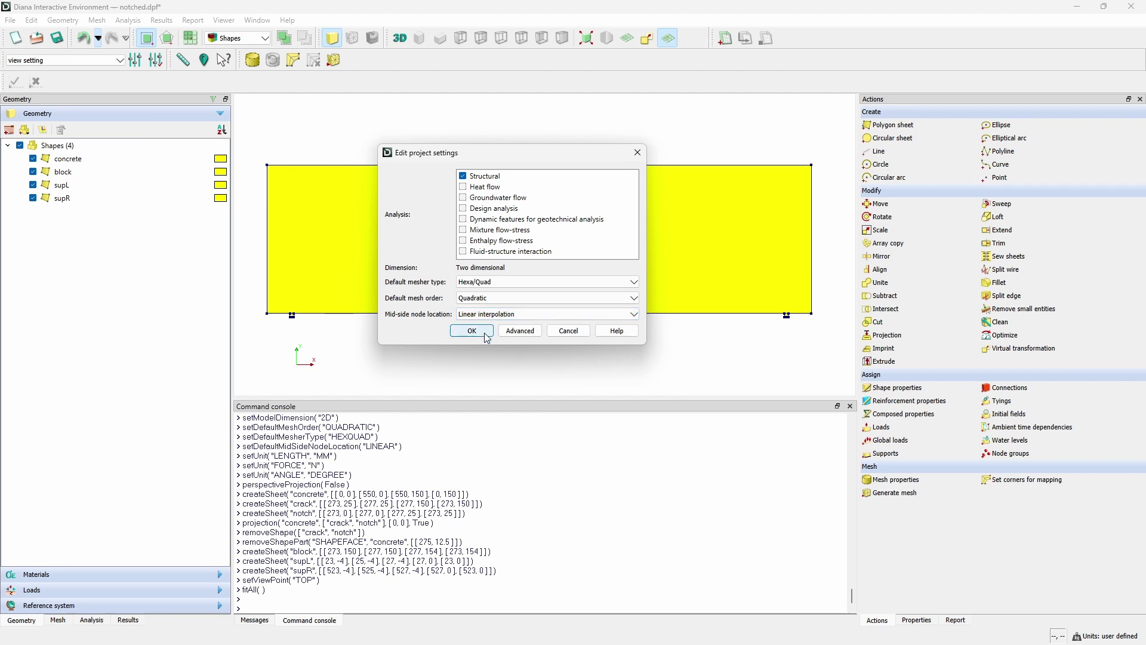
click(645, 156)
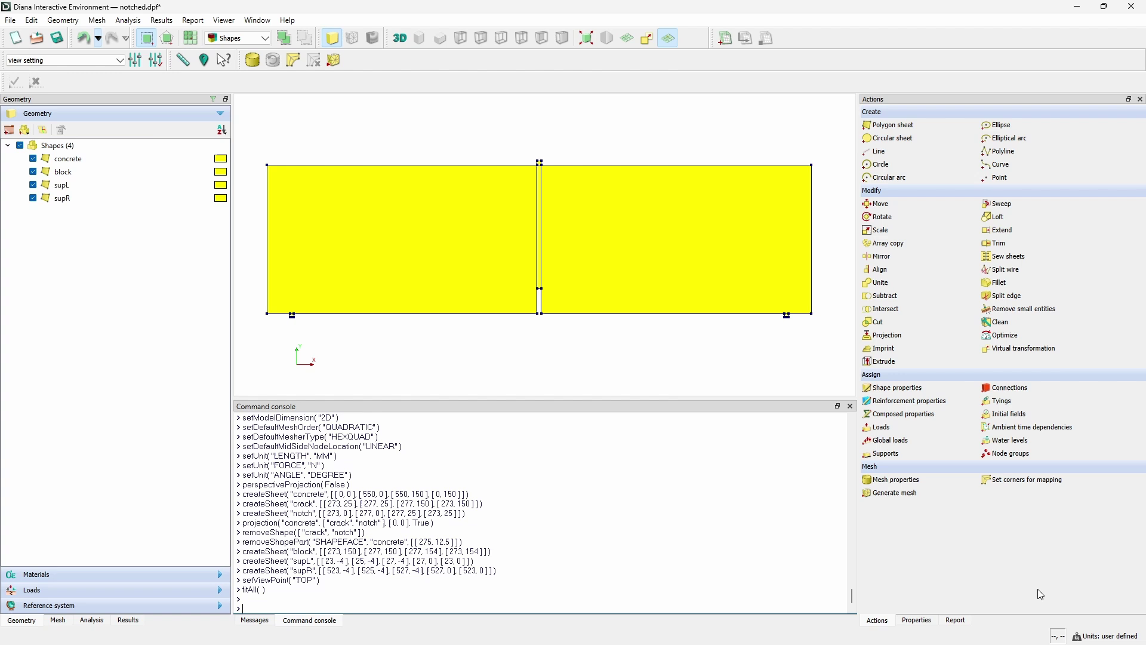
click(1121, 637)
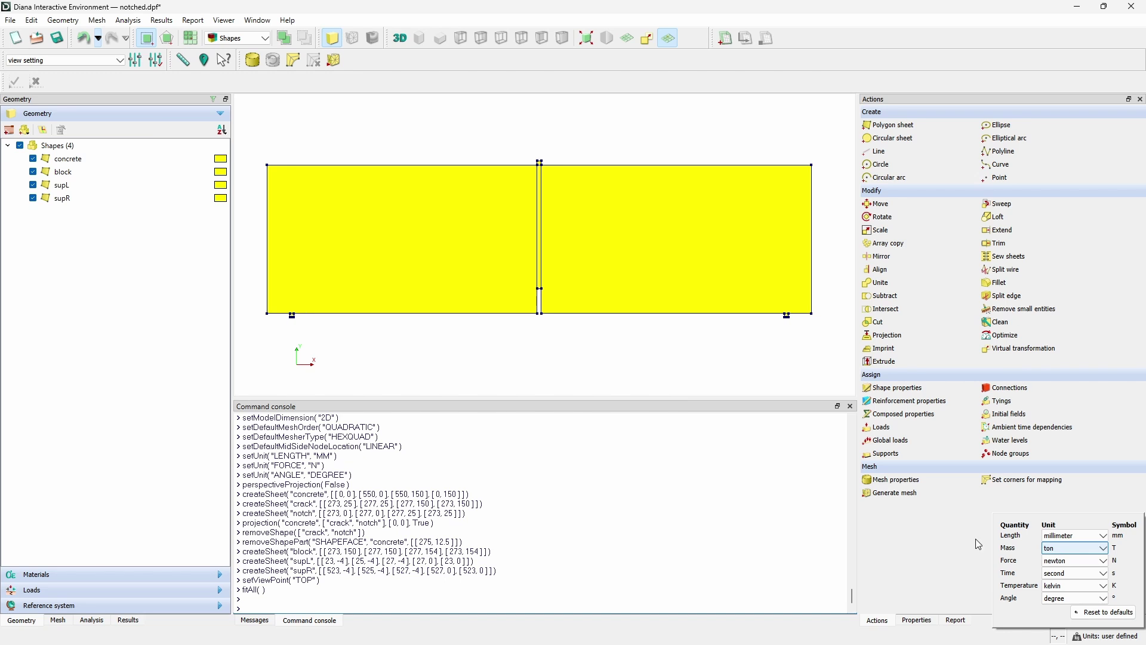
click(543, 373)
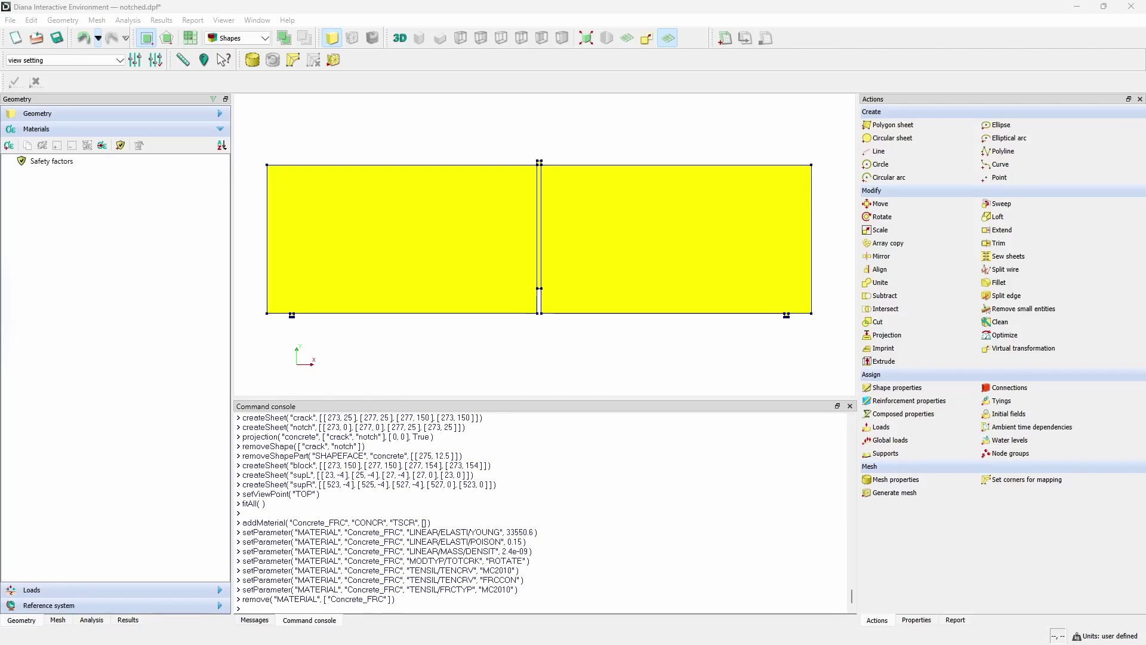
Start assigning shape properties to the concrete shape with the Regular Plane Stress element class
click(86, 113)
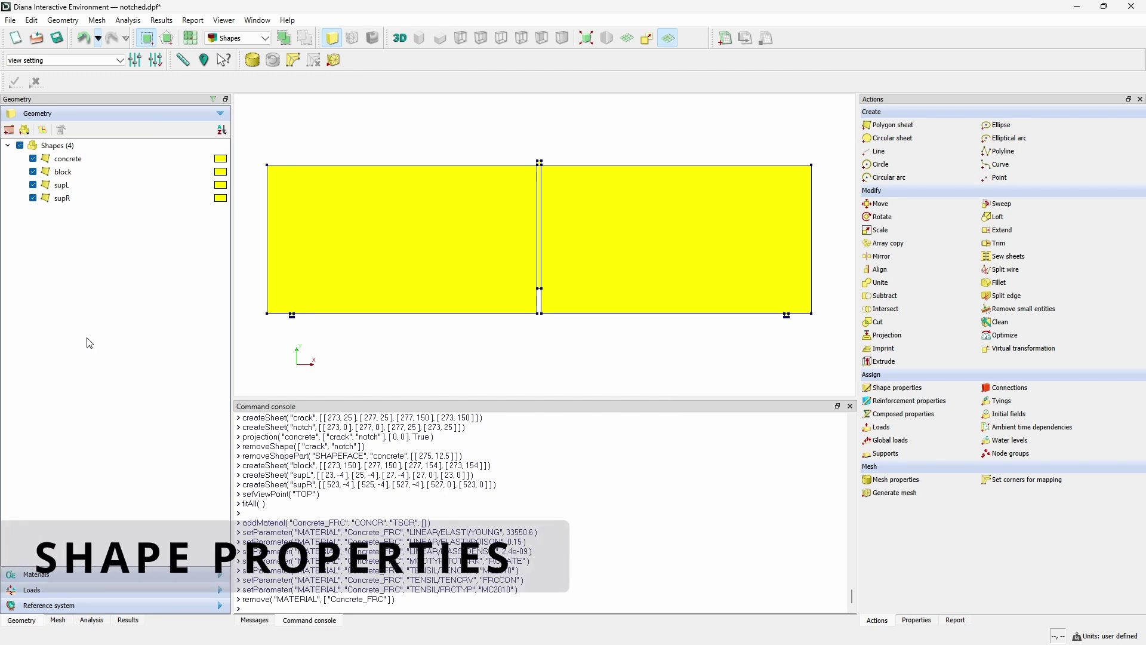
click(67, 158)
click(892, 388)
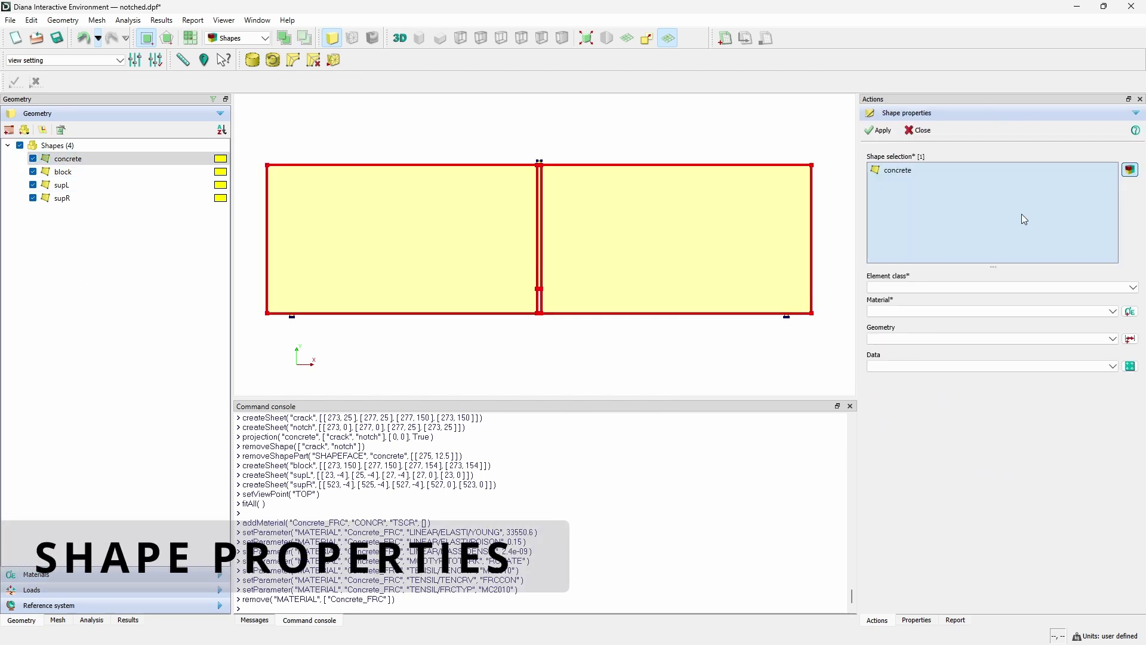
click(957, 288)
click(938, 298)
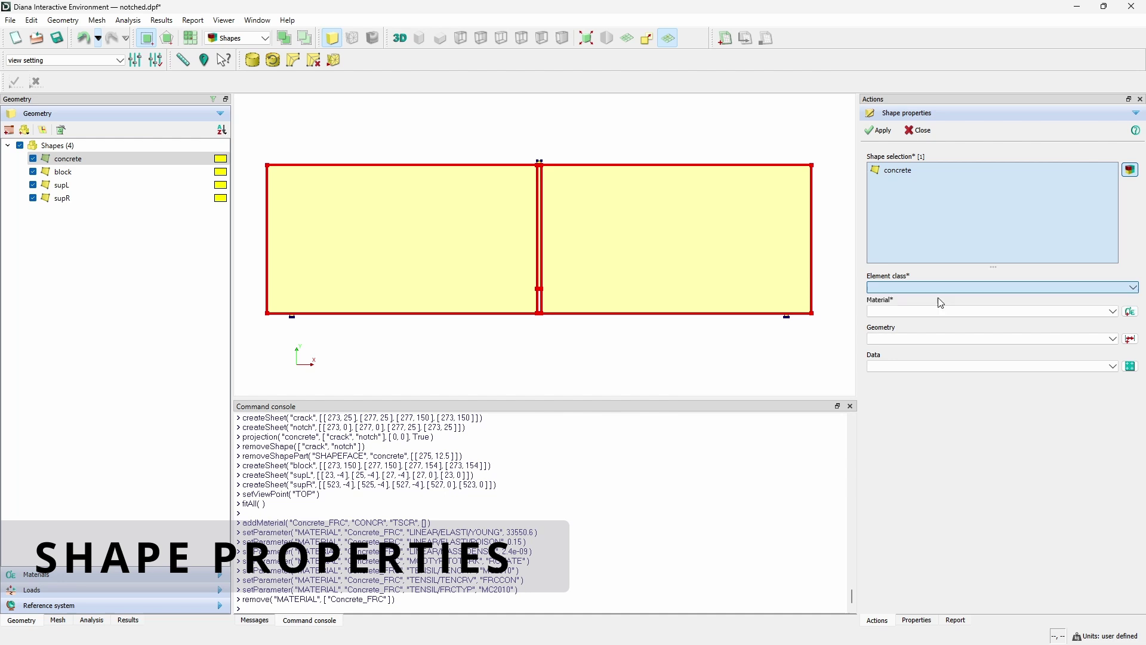
Add a new material named Concrete_FRC with class Concrete and masonry and the Total strain based crack model
click(1130, 312)
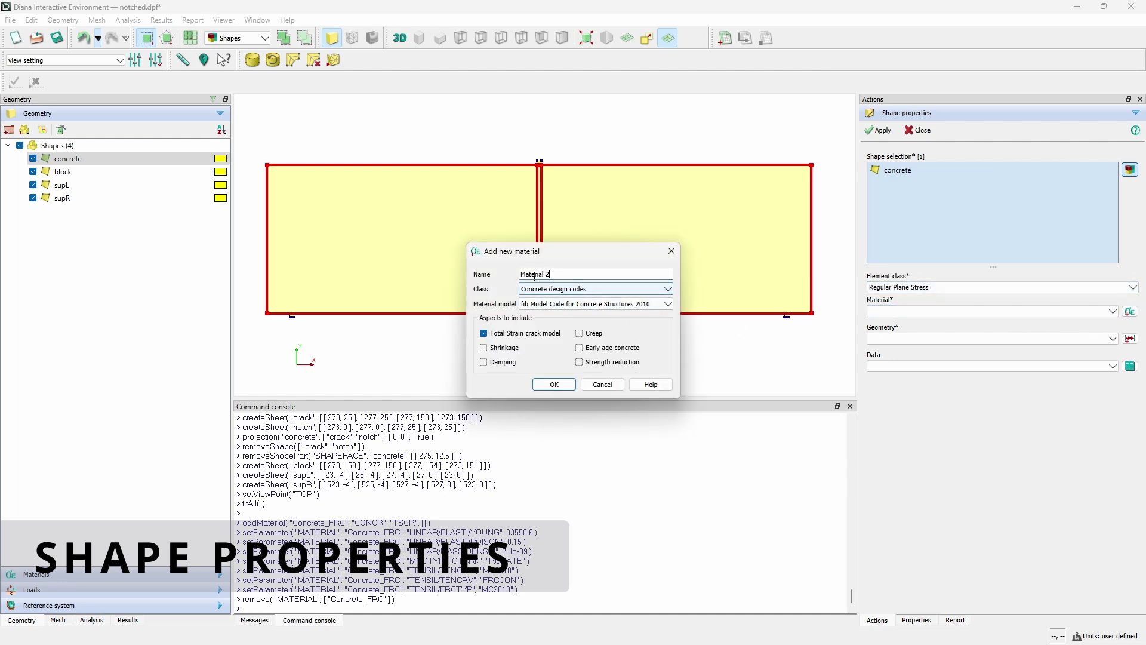
triple_click(577, 275)
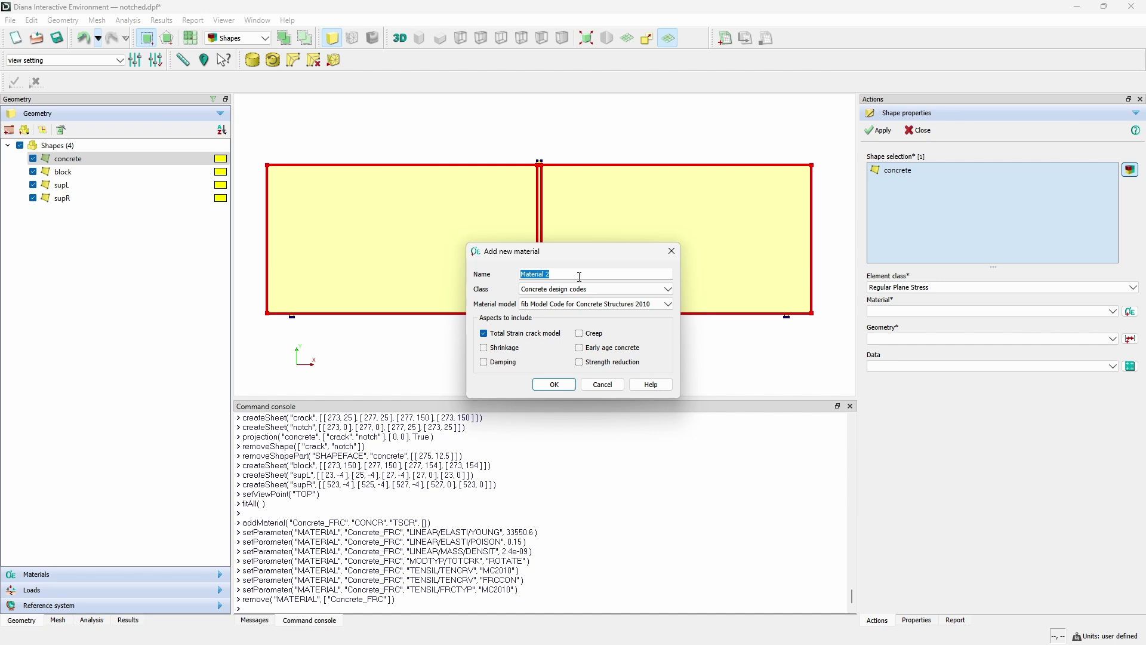
text(Concrete_FRC)
click(591, 289)
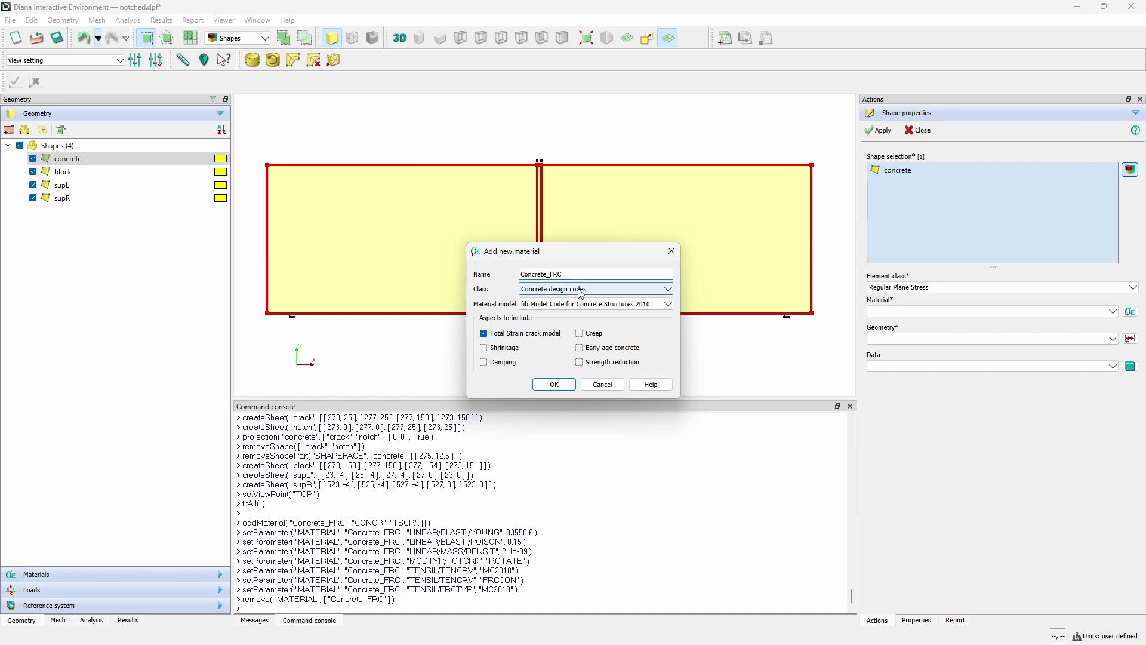
click(594, 305)
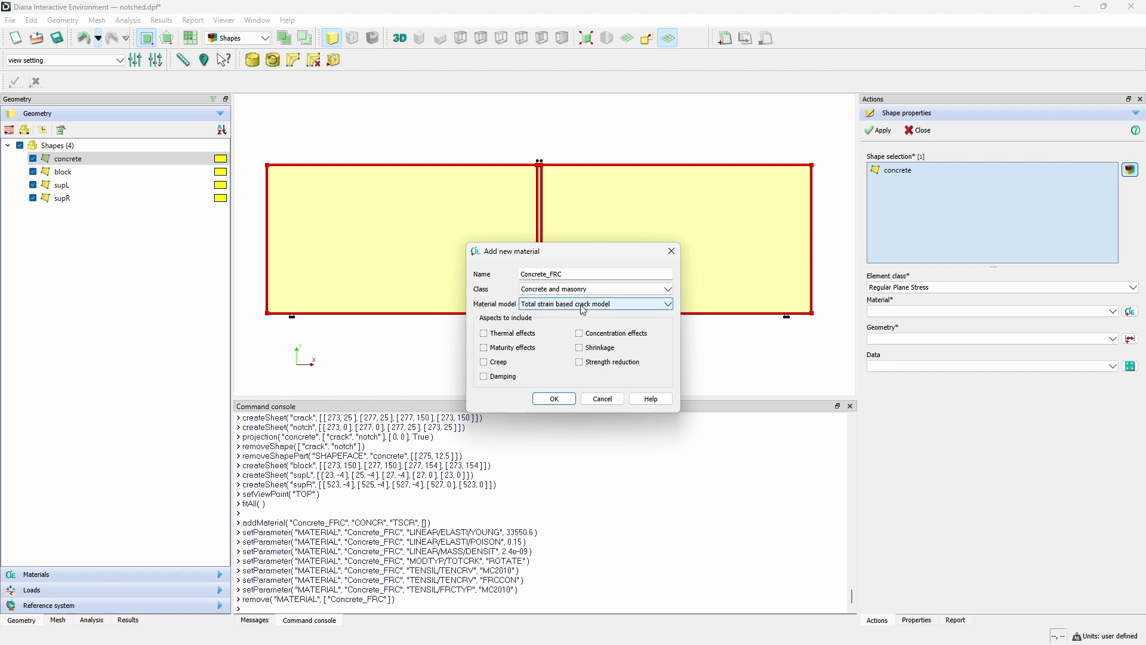
click(554, 398)
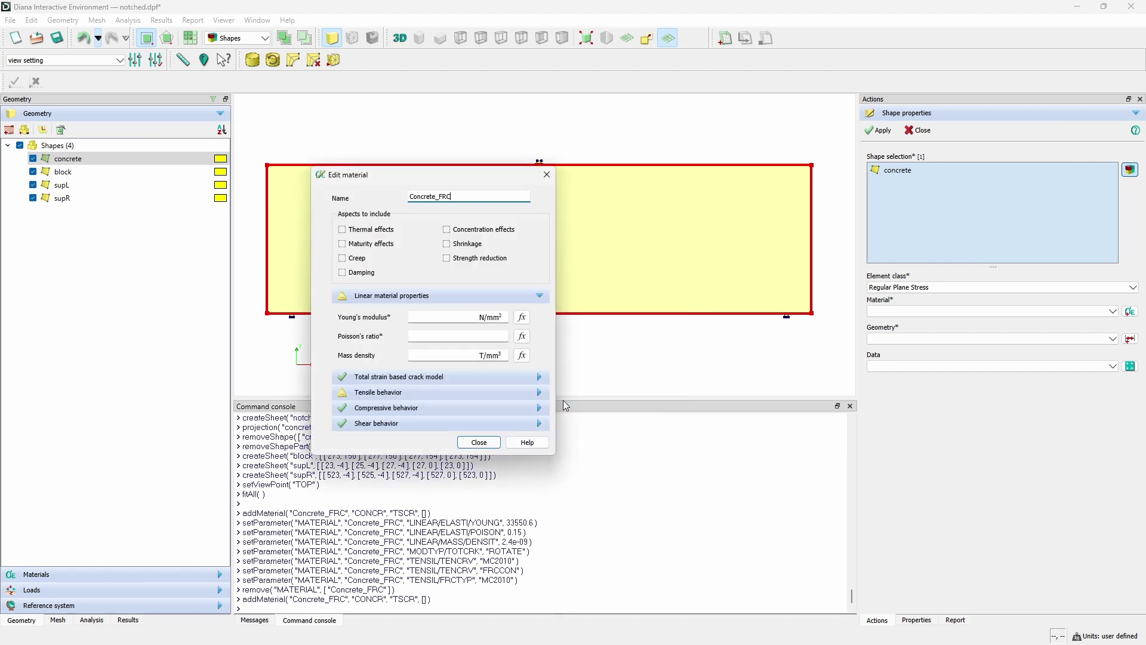
Set Concrete_FRC's linear properties: Young's modulus 33550.6 N/mm², Poisson's ratio 0.15 and mass density 2.4e-9 T/mm³
drag(424, 166, 516, 130)
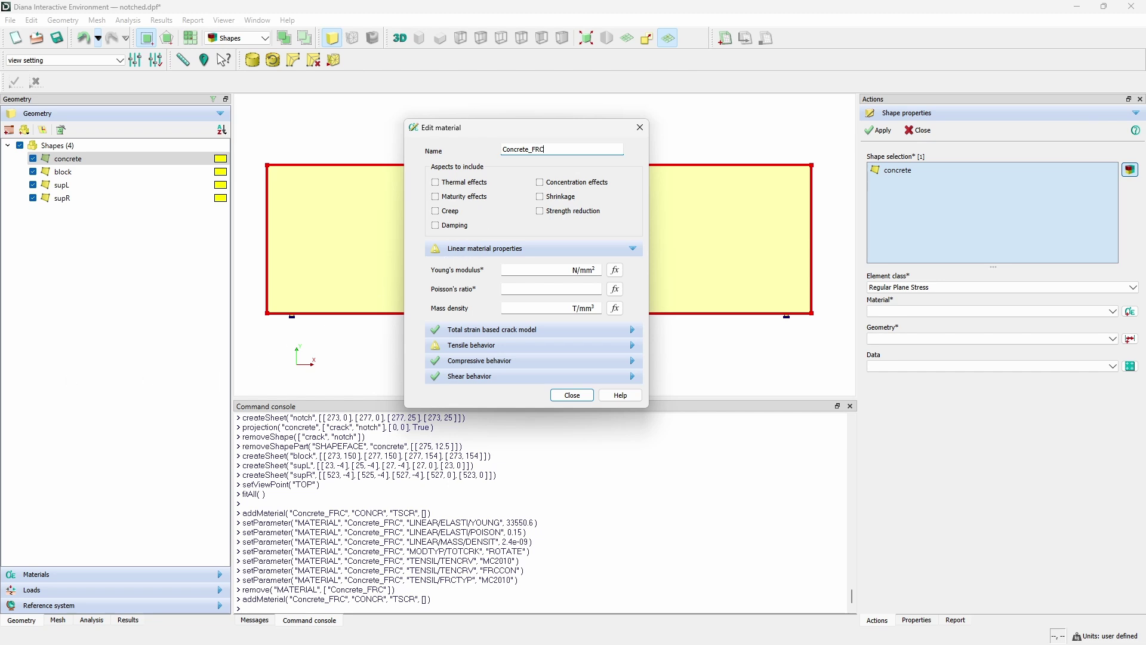
click(552, 269)
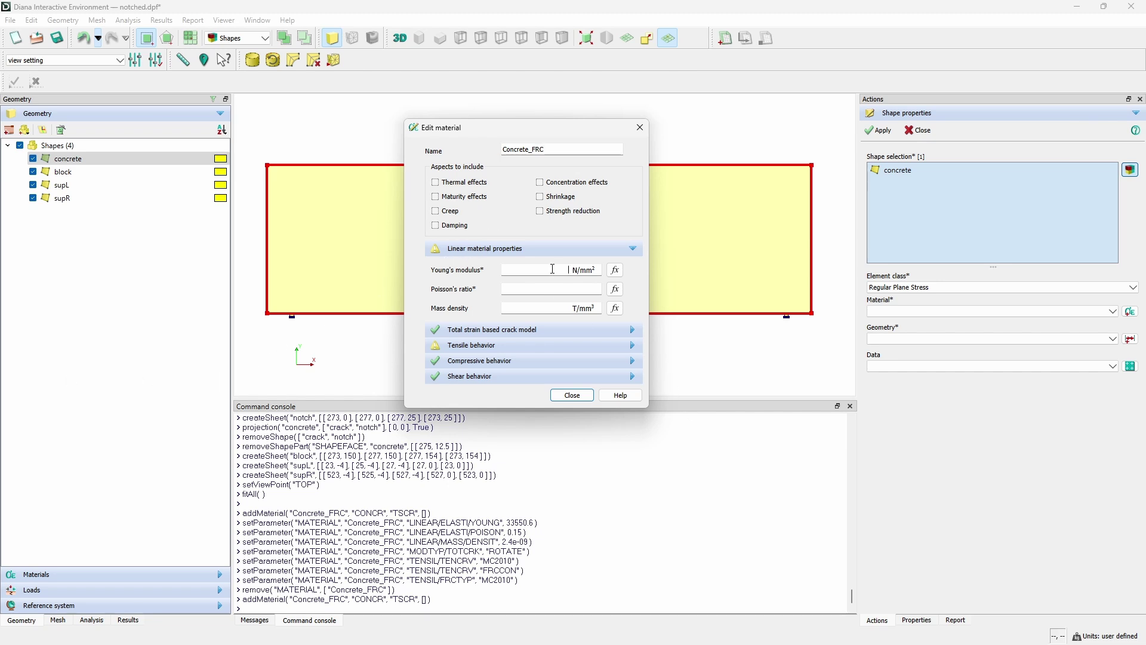
text(3355)
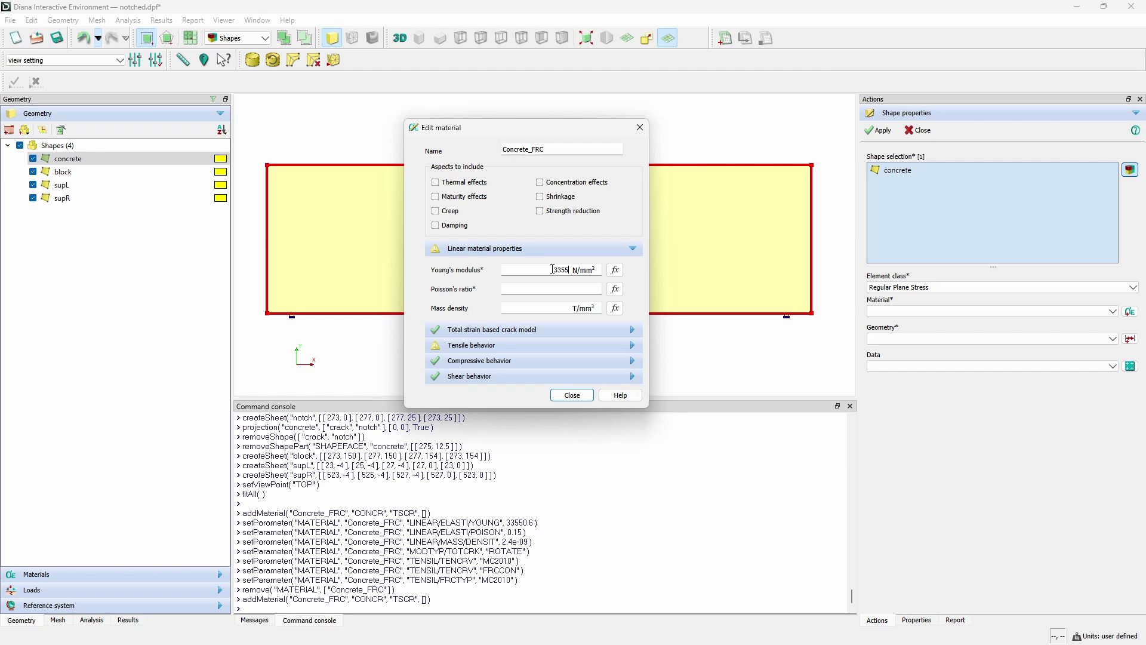
text(0.6)
key(Tab)
text(0.)
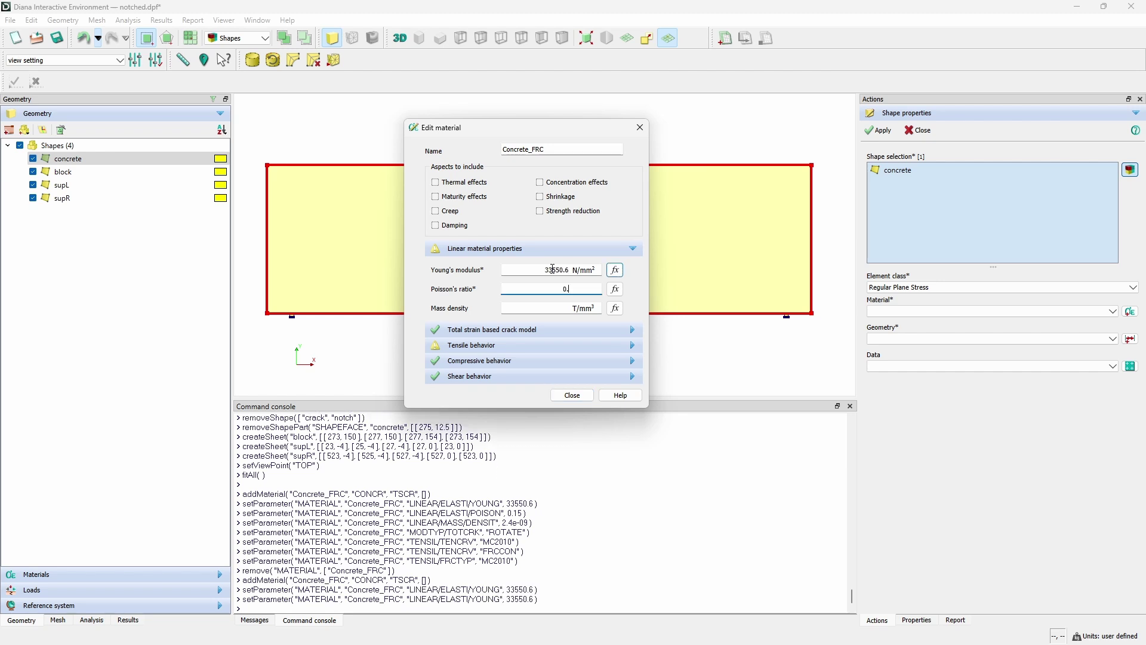
text(15)
key(Tab)
key(Tab)
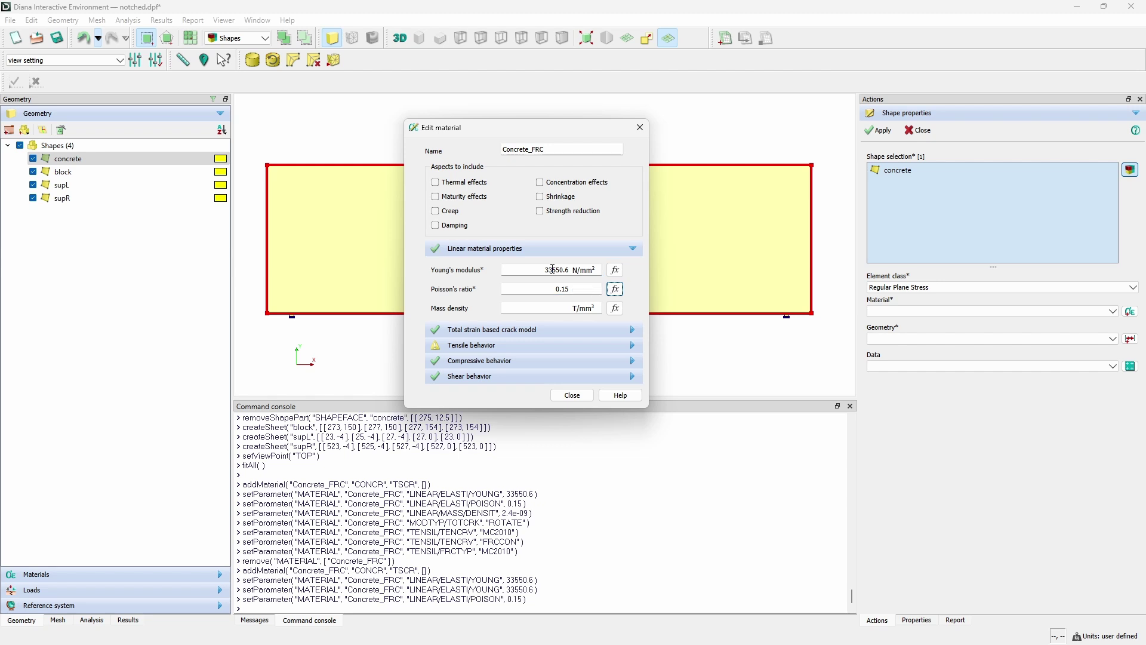
click(567, 306)
text(2.4e)
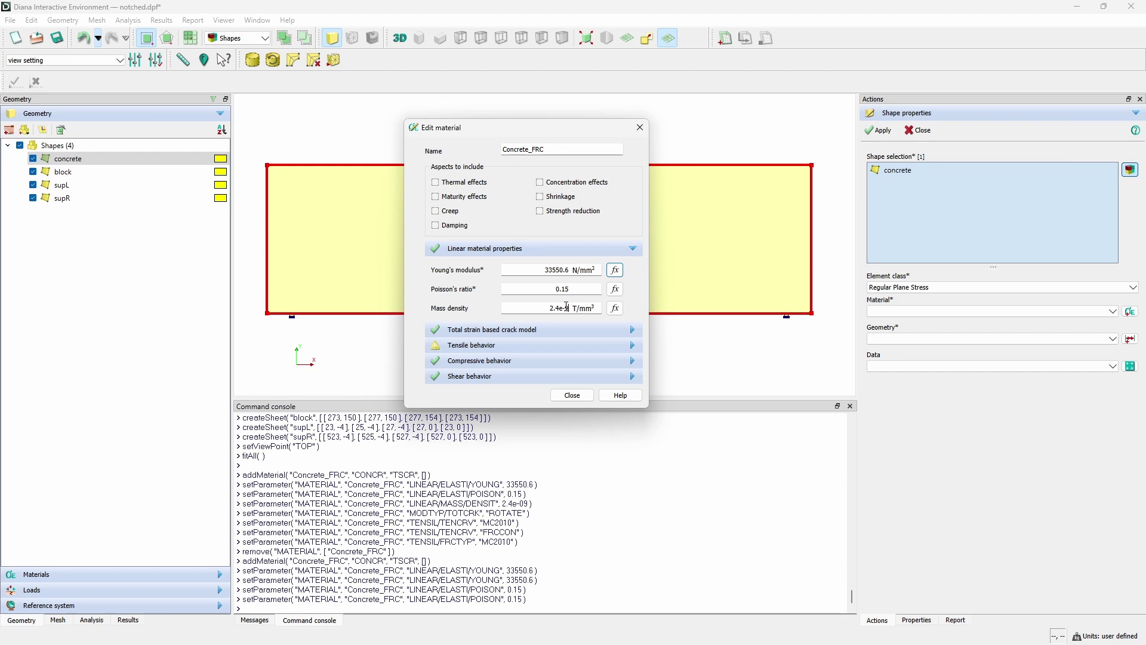
text(-9)
Set the crack orientation of the total strain based crack model to rotating
click(511, 334)
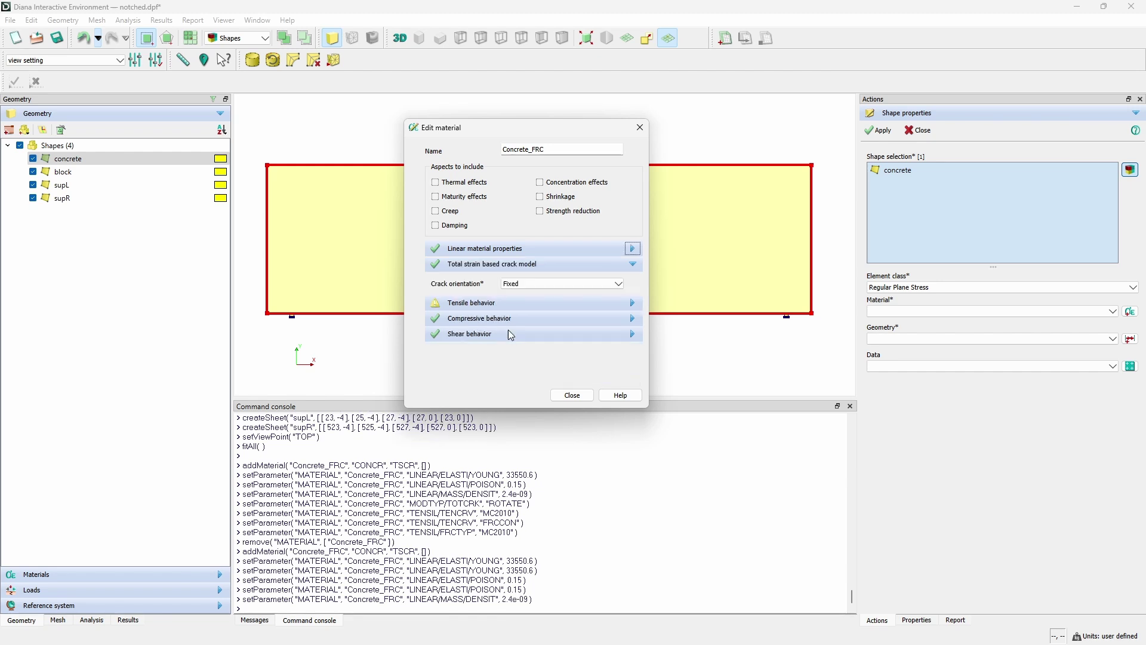
click(545, 290)
click(542, 302)
Set the tensile curve of Concrete_FRC to fib fiber reinforced concrete
click(542, 302)
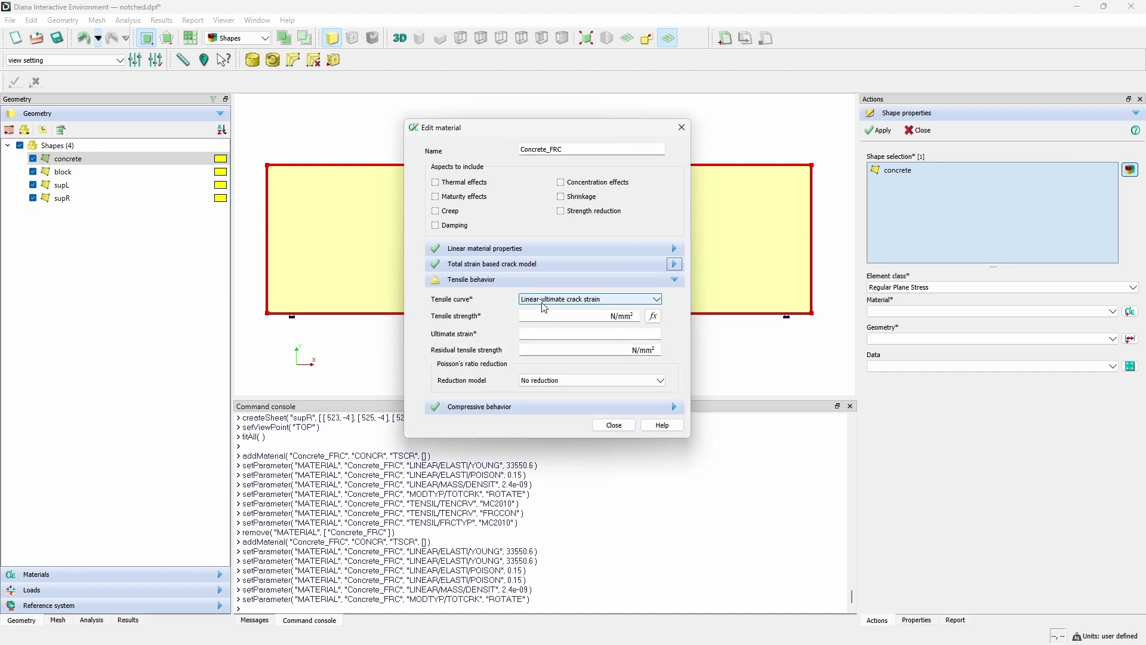
click(545, 301)
scroll(551, 349, down, 1)
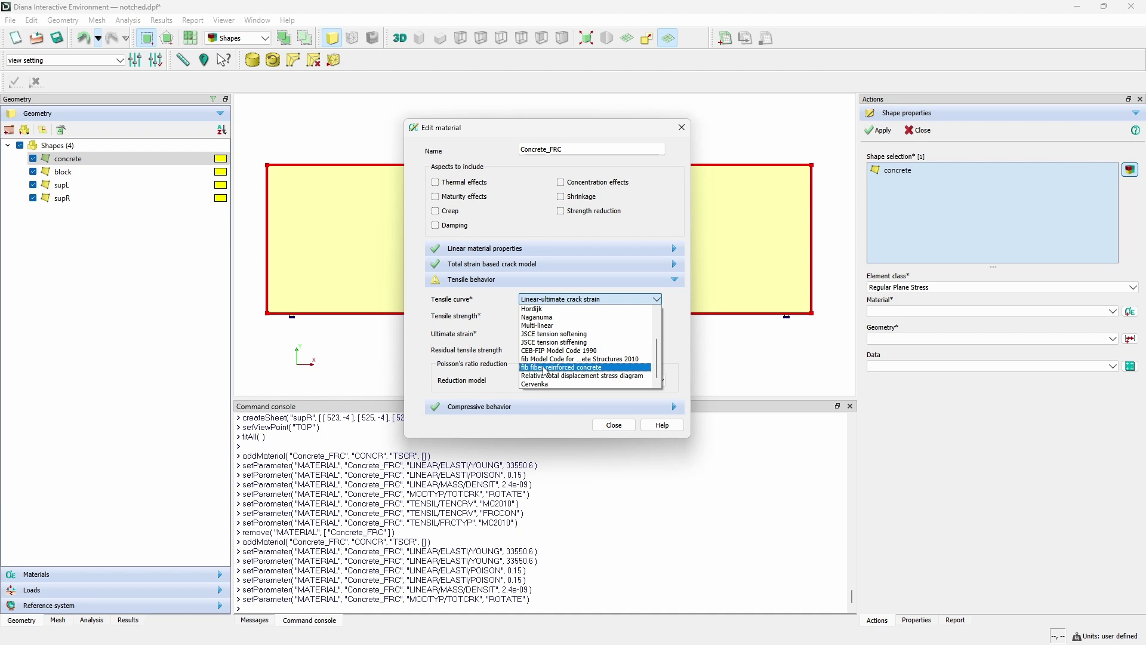
click(544, 368)
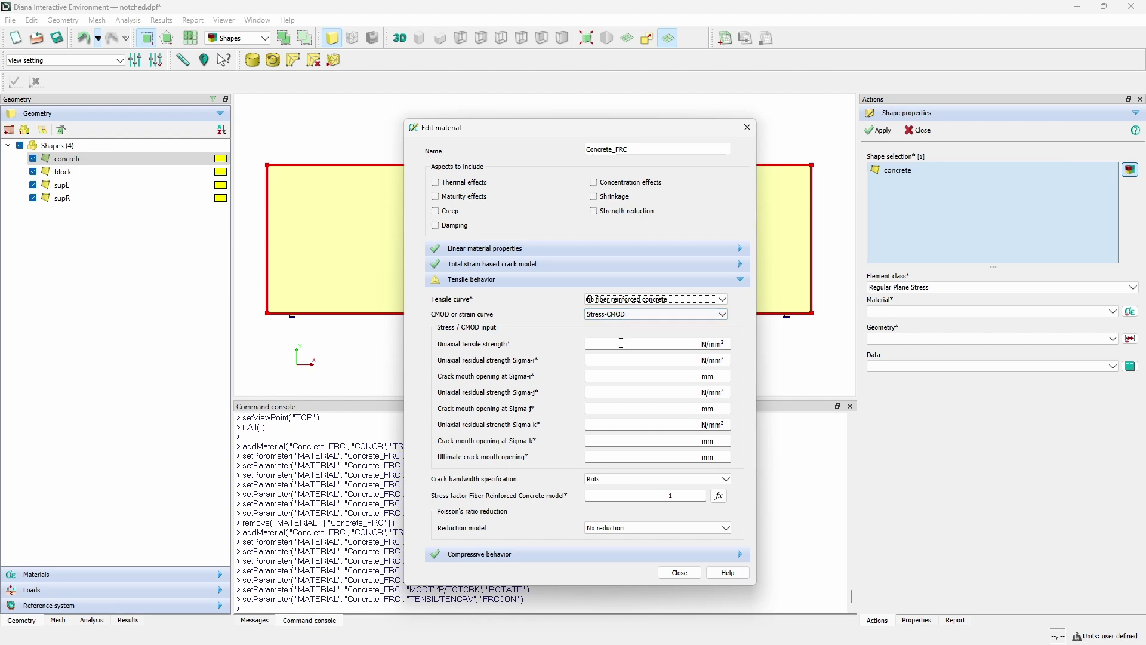
Set the uniaxial tensile strength to 1.83 N/mm² and residual strength Sigma-i to 2.03 N/mm² at a crack mouth opening of 0.00225 mm
click(645, 346)
text(1.83)
click(654, 362)
text(.03)
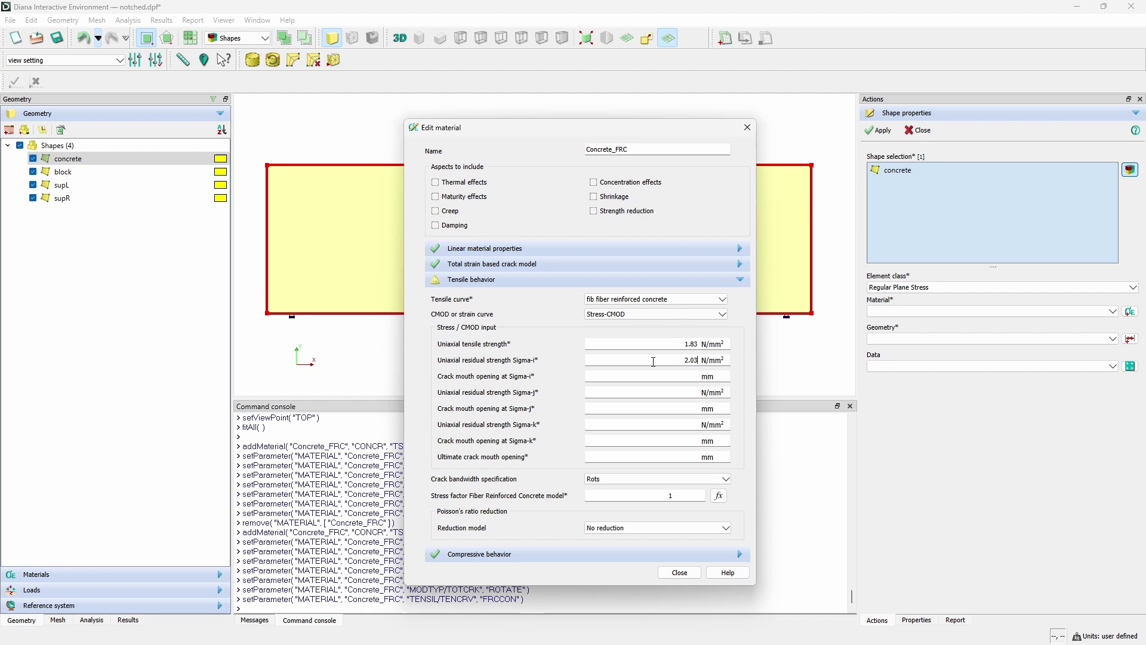
key(Tab)
text(0.00)
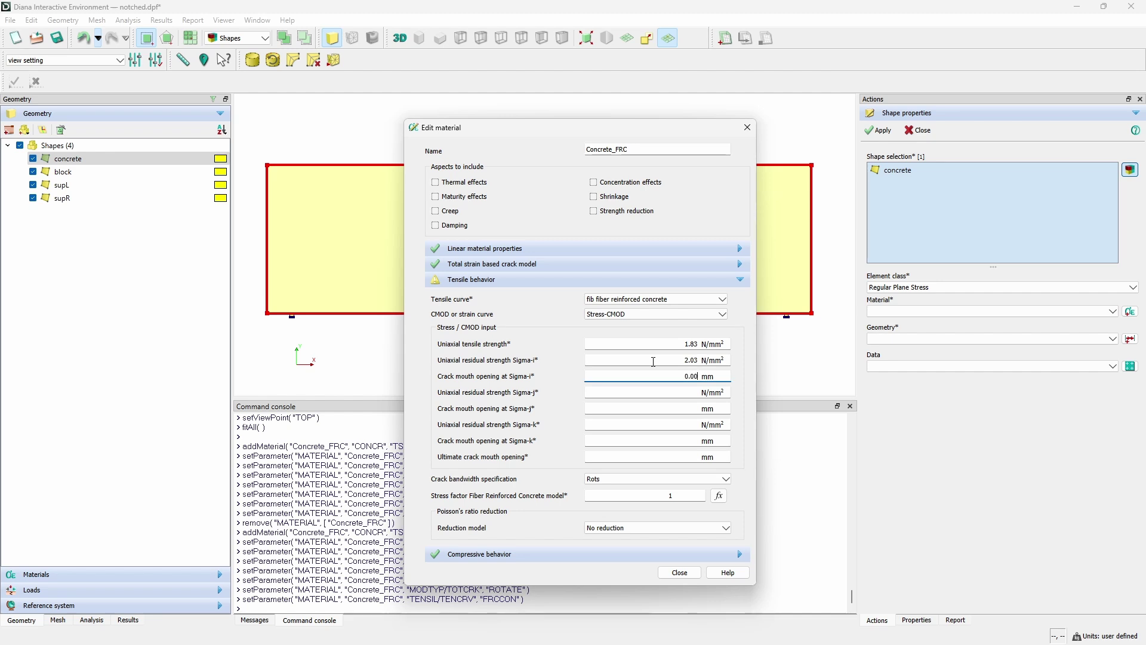
text(225)
key(Tab)
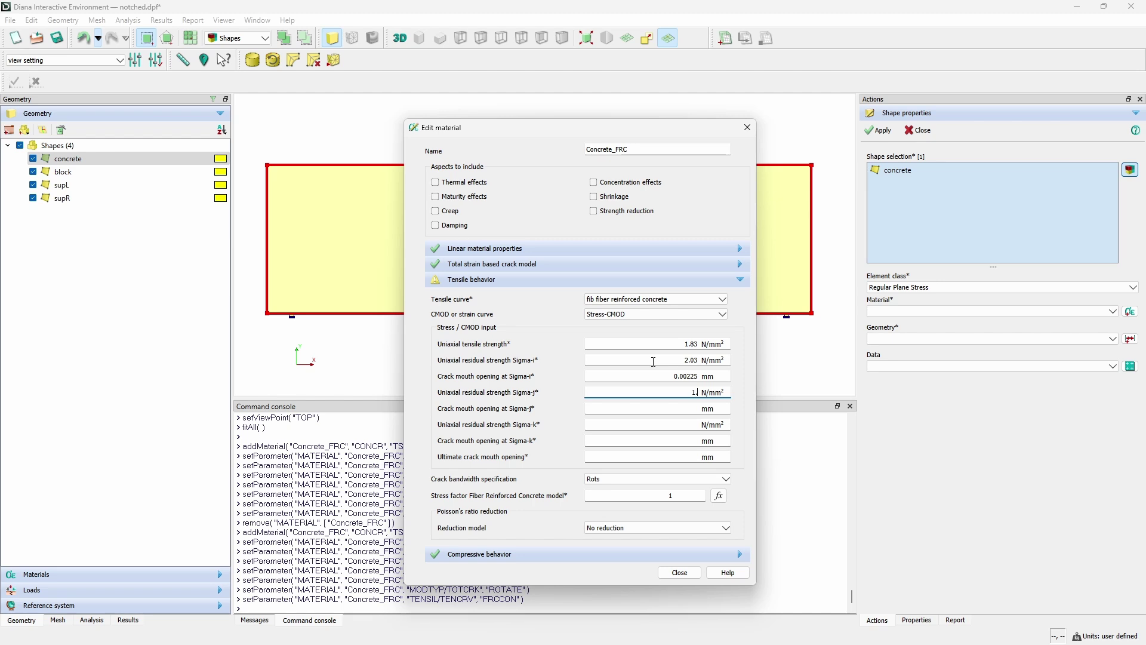
Set residual strength Sigma-j to 1.49 N/mm² at a crack mouth opening of 0.025 mm
text(1.49)
key(Tab)
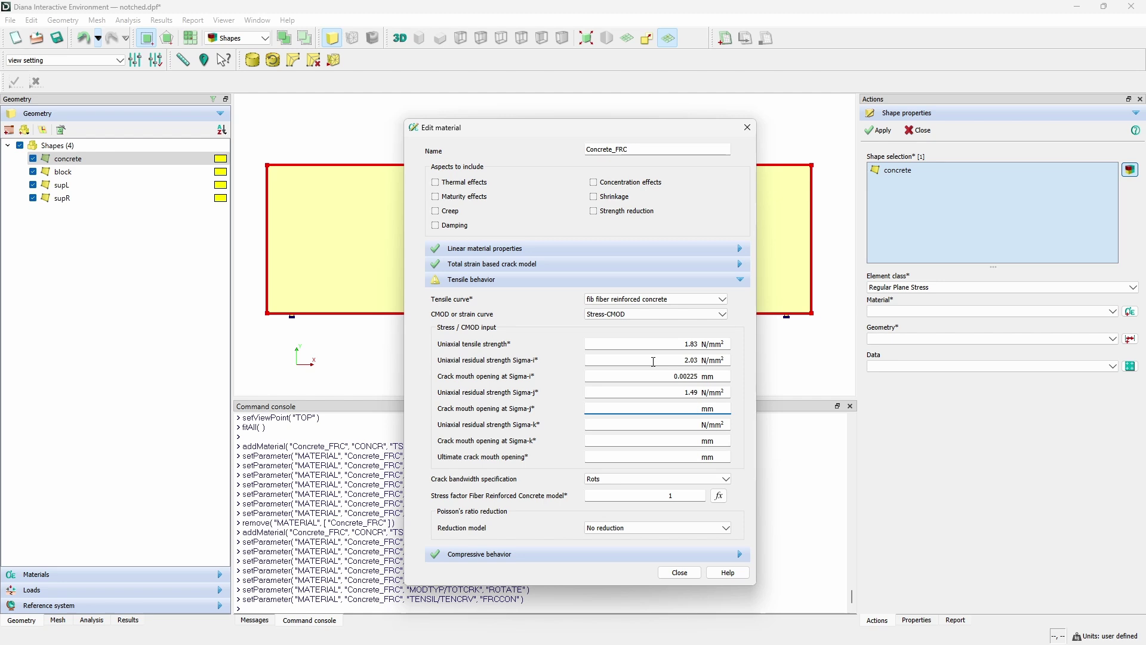
text(0.025)
key(Tab)
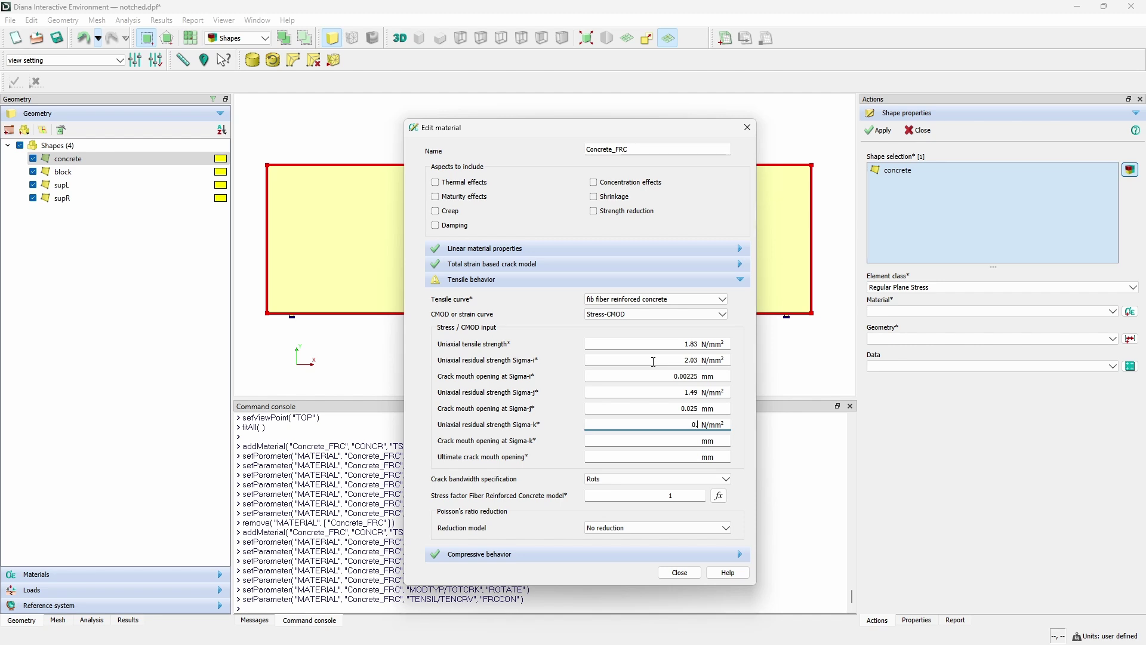
Set residual strength Sigma-k to 0.75 N/mm² at a crack mouth opening of 2.5 mm and the ultimate crack mouth opening to 8 mm
key(Tab)
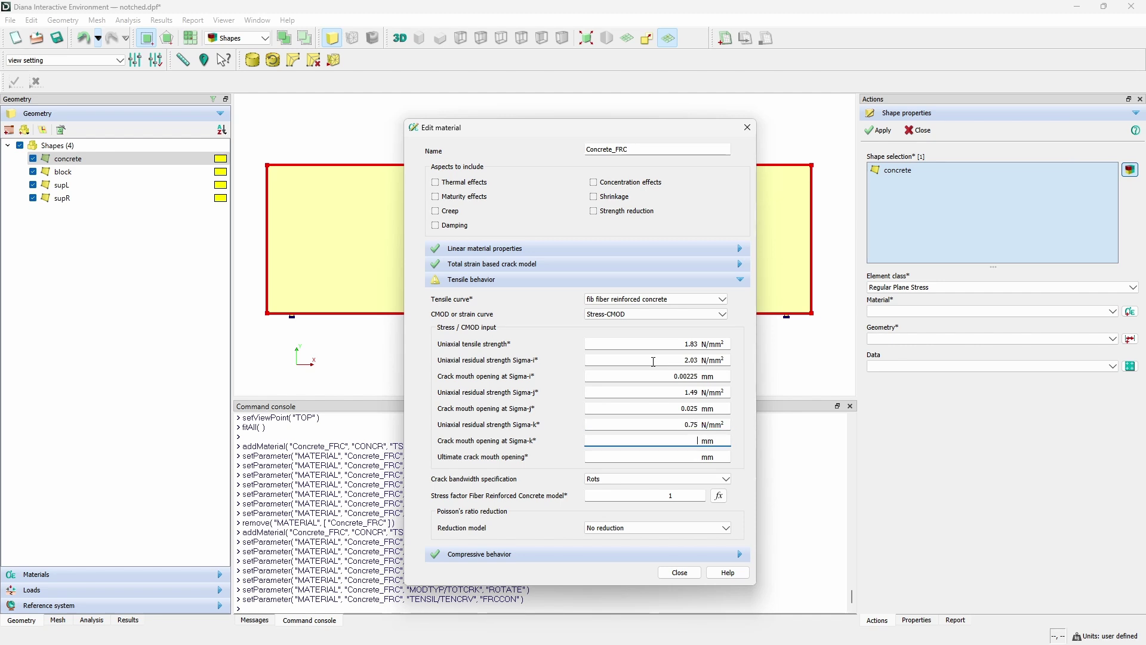
text(2.5)
key(Tab)
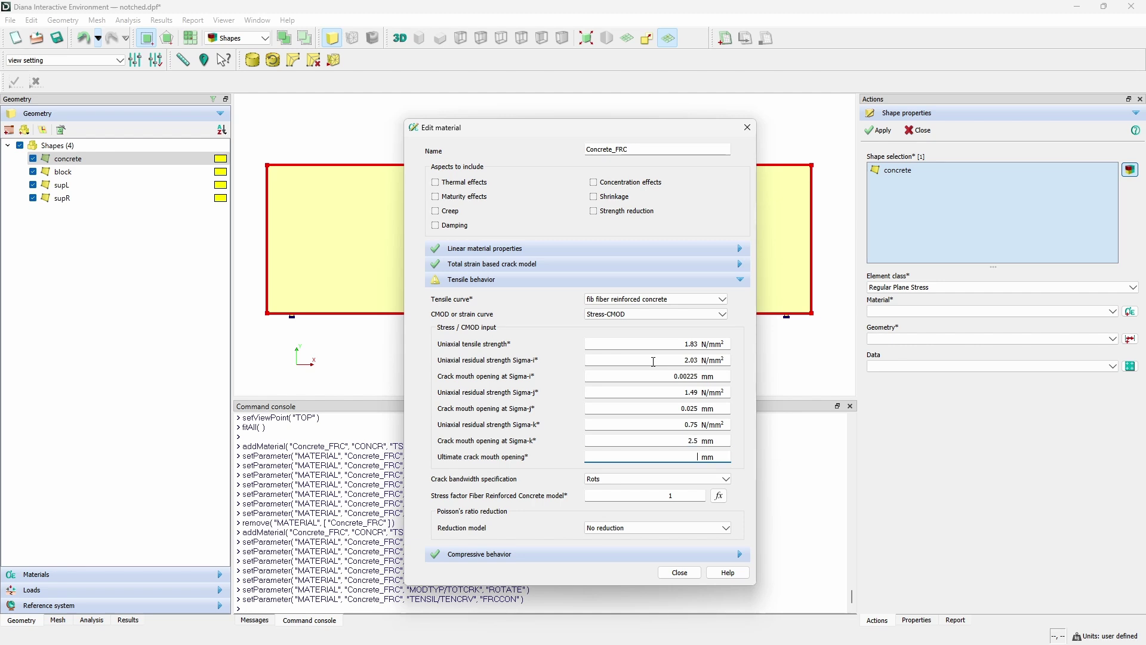
text(8)
Set the crack bandwidth specification to Govindjee and the Poisson's ratio reduction model to Damage based
click(624, 478)
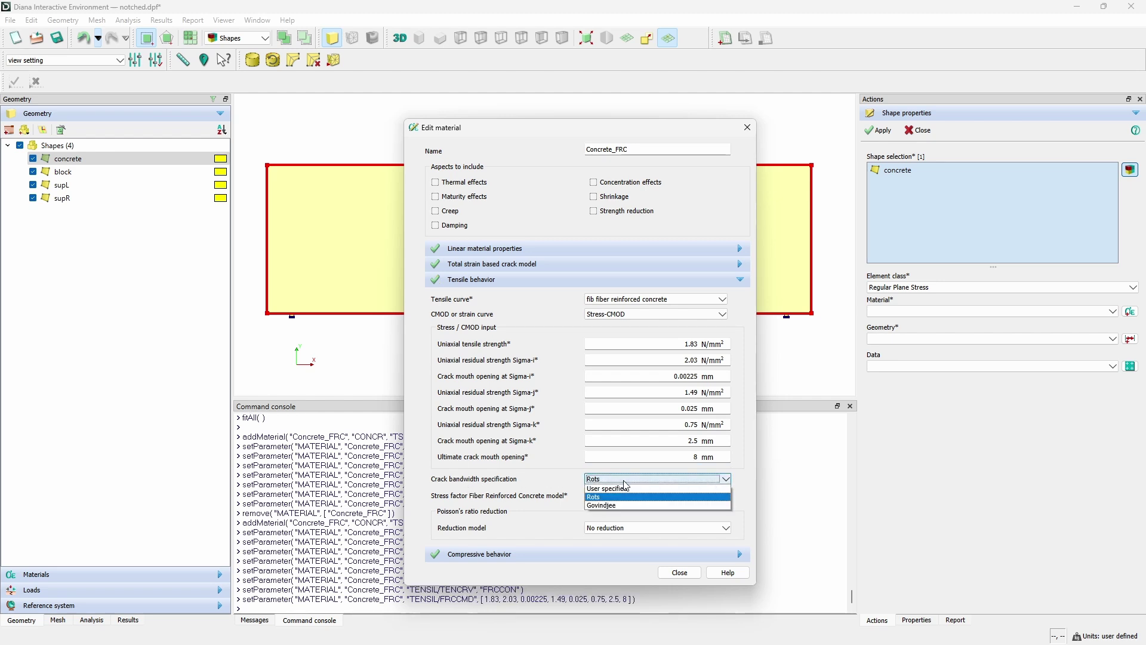
click(625, 505)
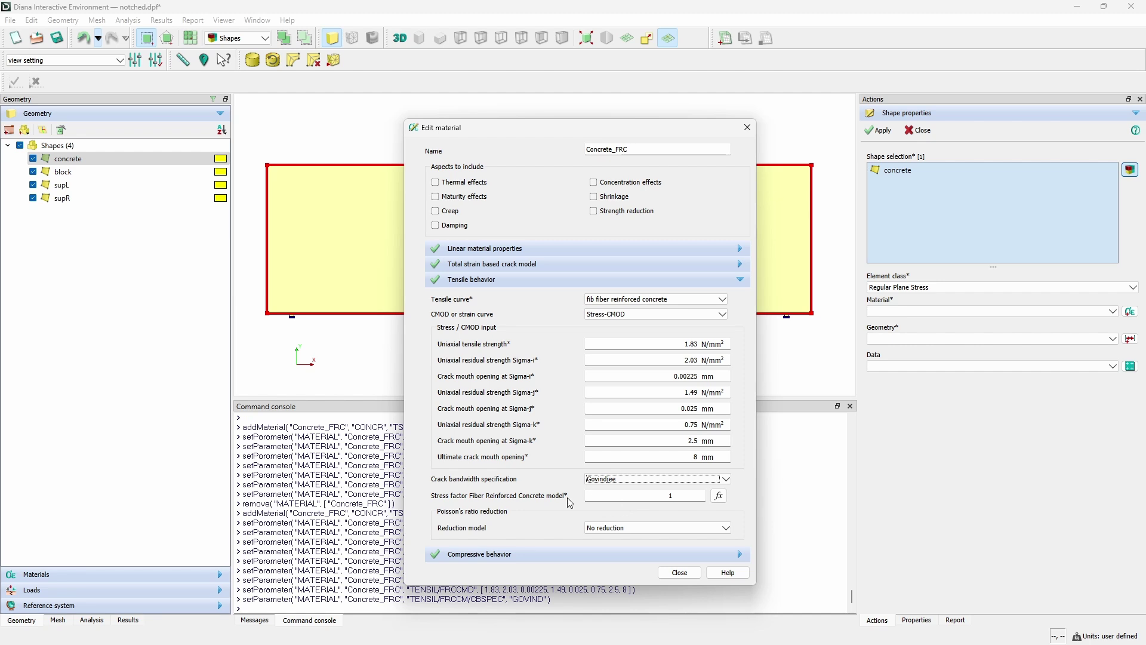
click(588, 528)
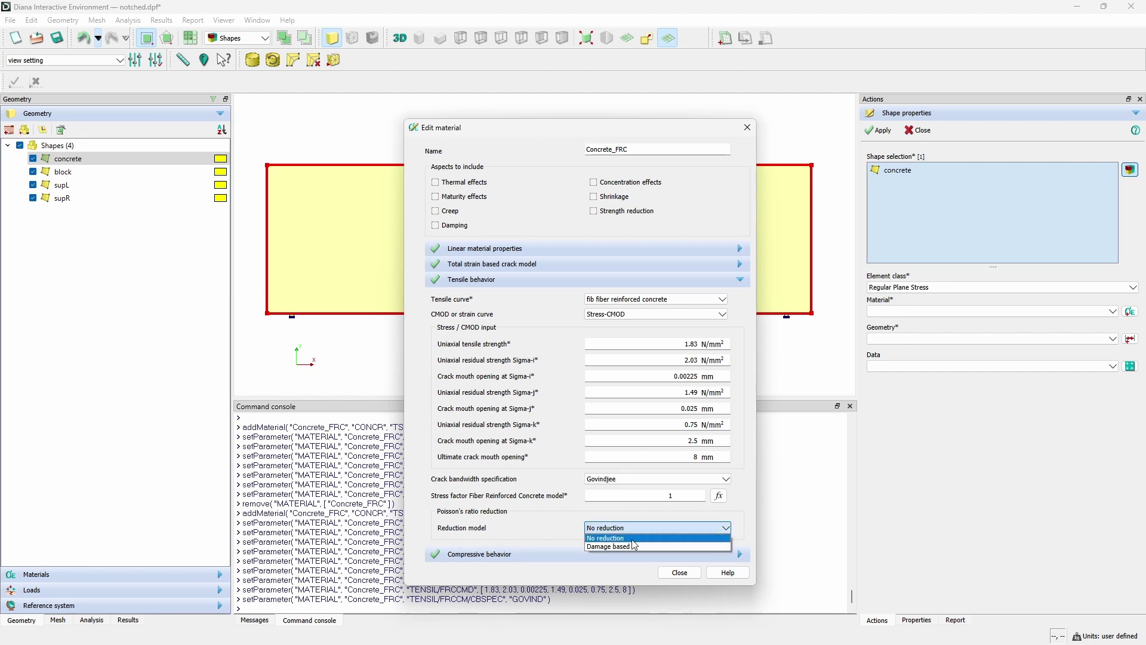
click(631, 546)
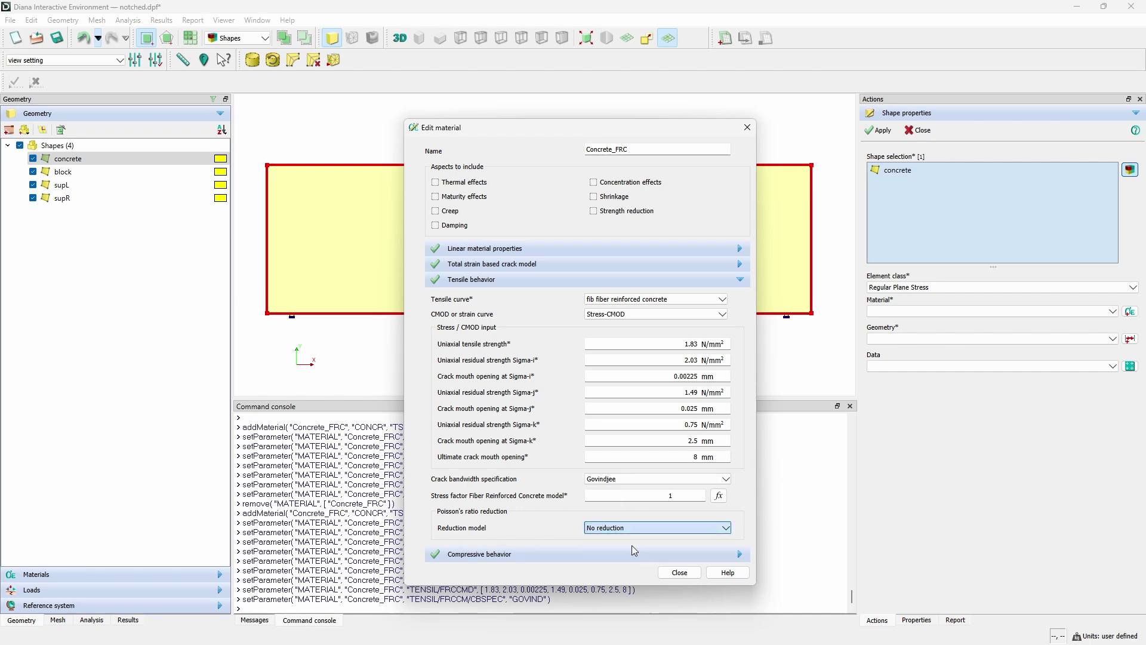
Define the compressive behavior with a Parabolic curve, a compressive strength of 30 N/mm² and a compressive fracture energy of 35.1256 N/mm
click(553, 555)
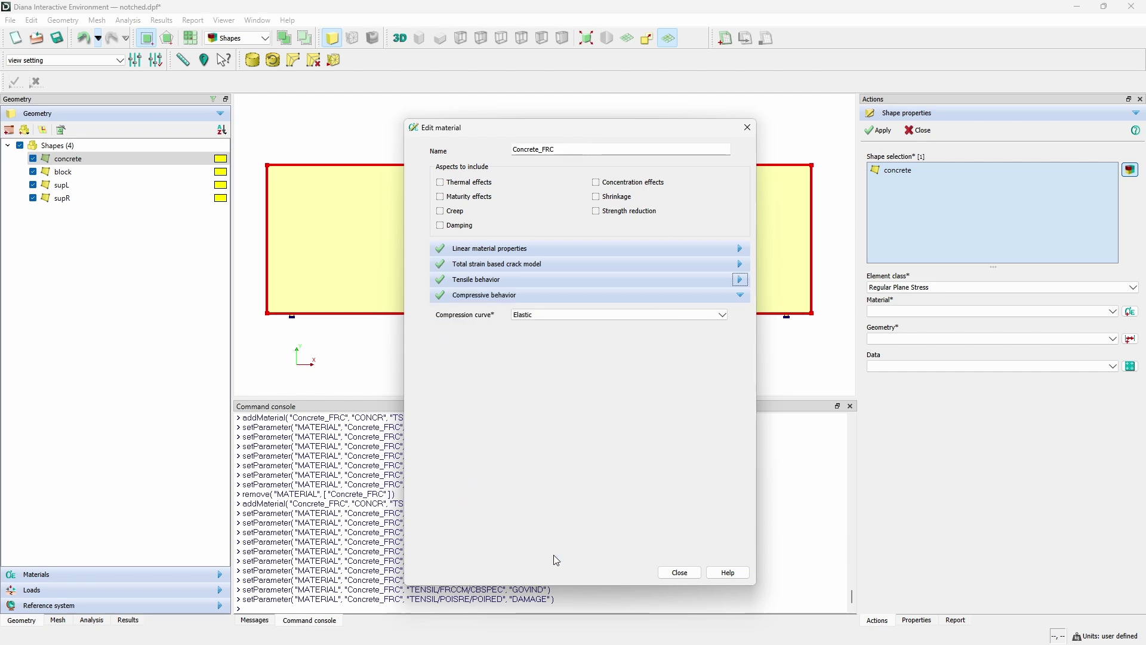
click(565, 317)
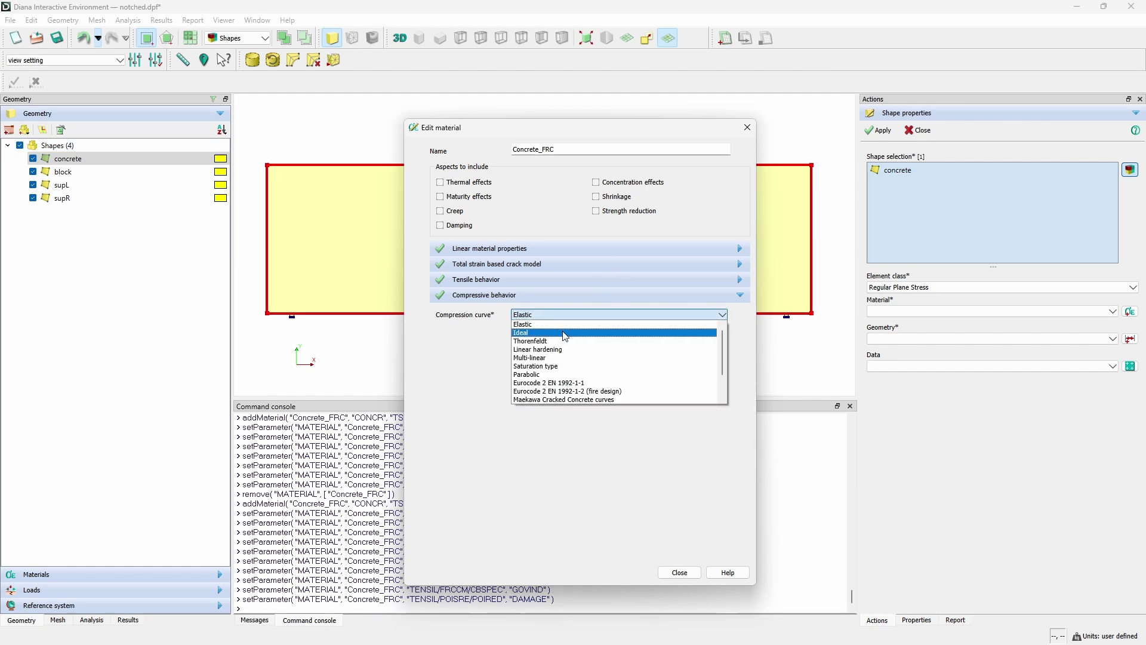
click(562, 374)
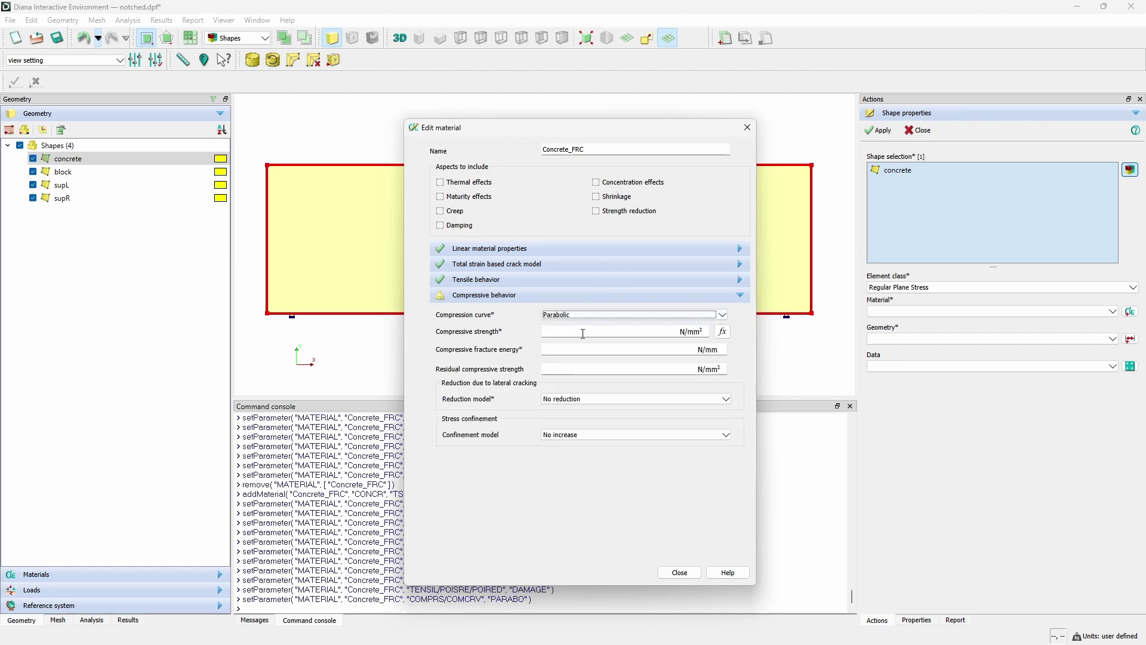
click(583, 332)
text(30)
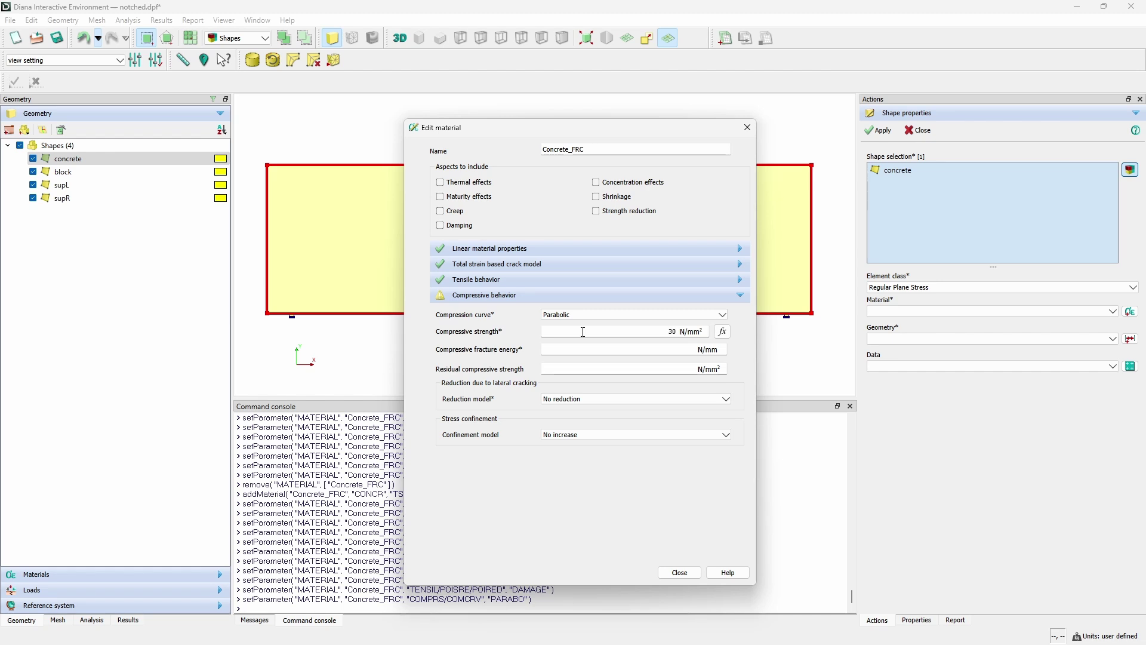
key(Return)
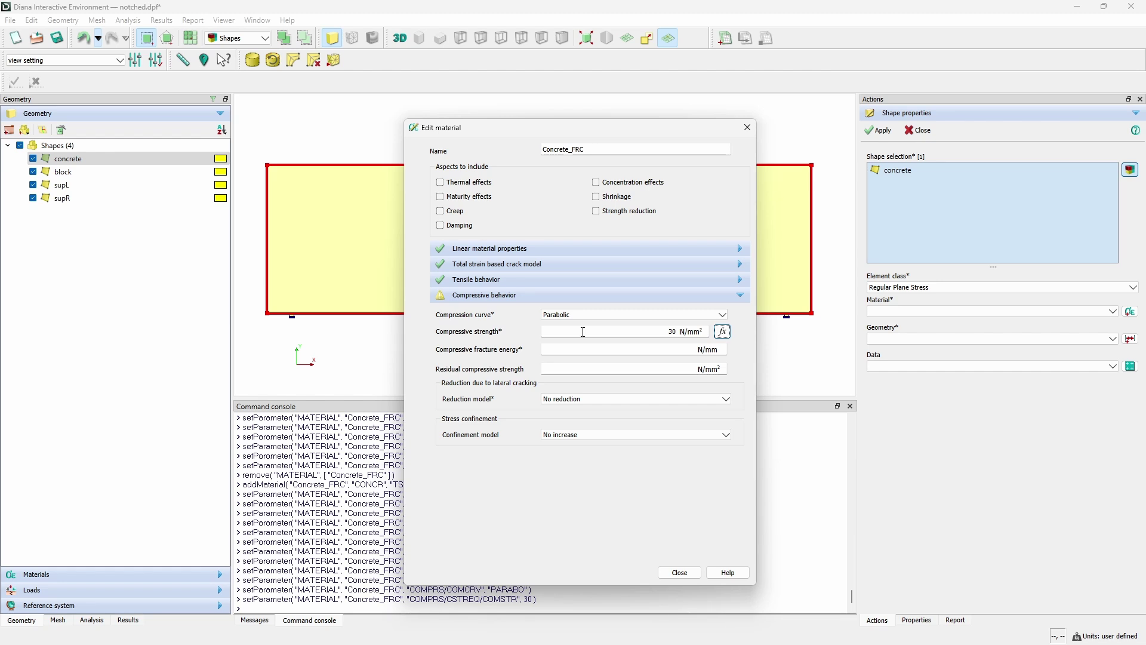
key(Tab)
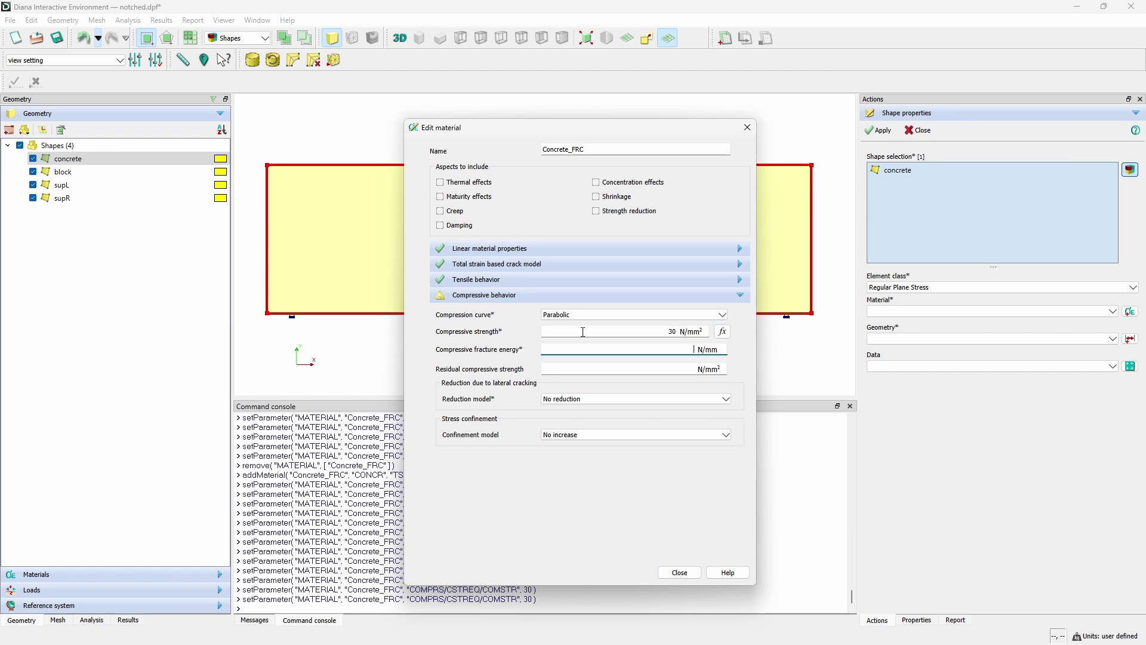
text(35.1256)
key(Tab)
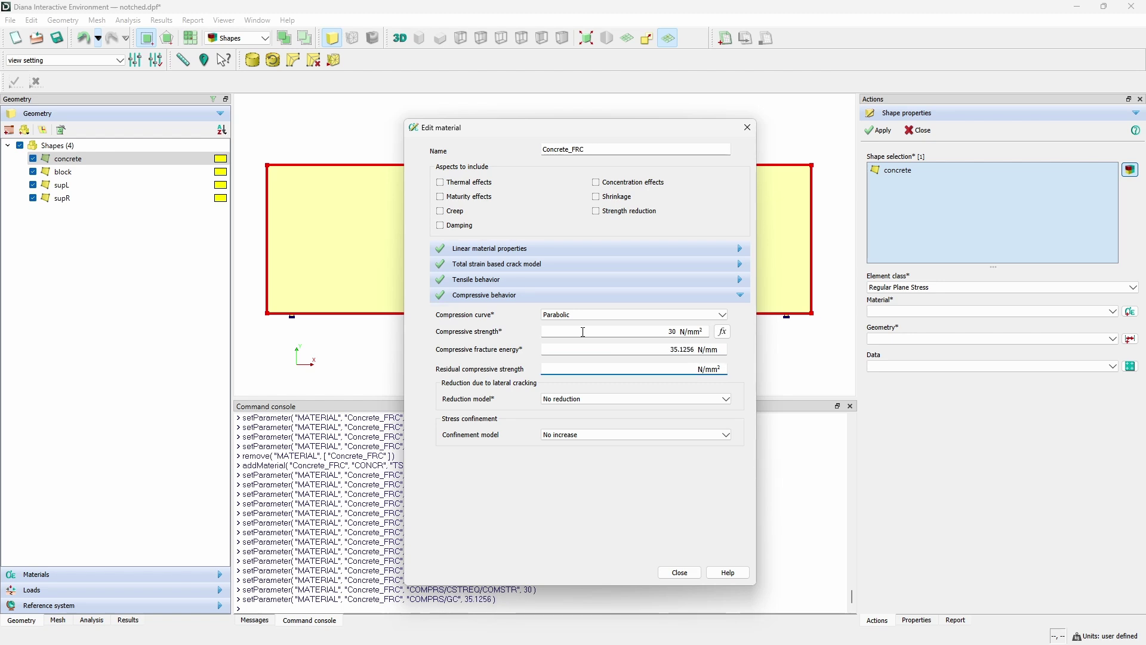
Set the residual compressive strength to 0 N/mm² and the lateral cracking reduction model to Vecchio and Collins 1993 with lower bound 0.4
click(588, 399)
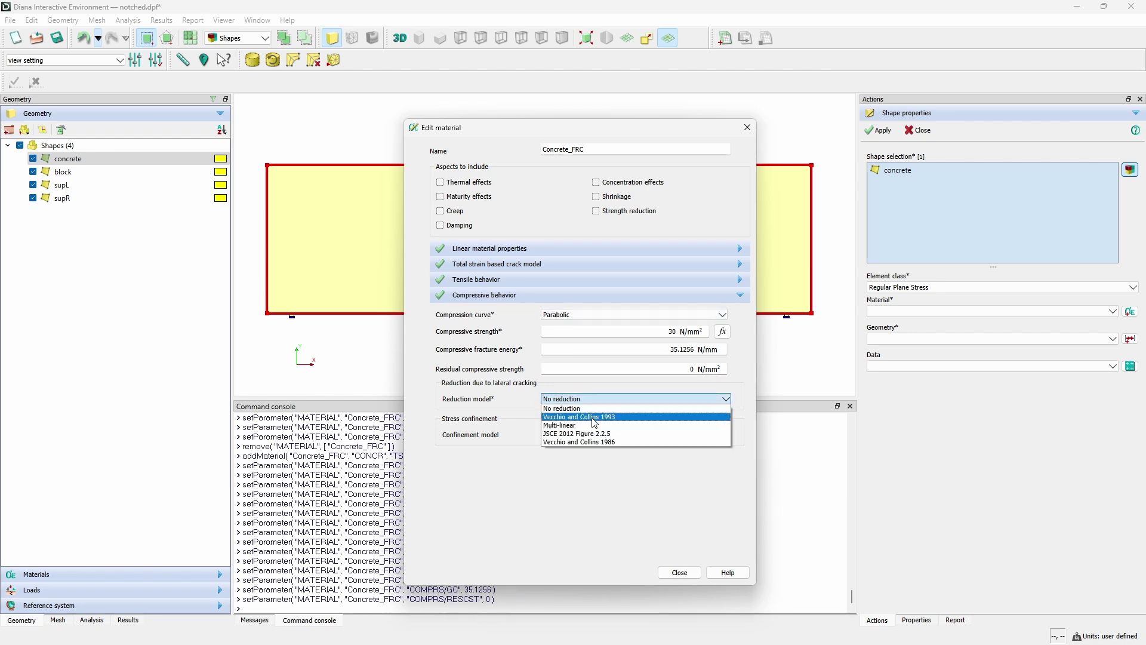
click(593, 417)
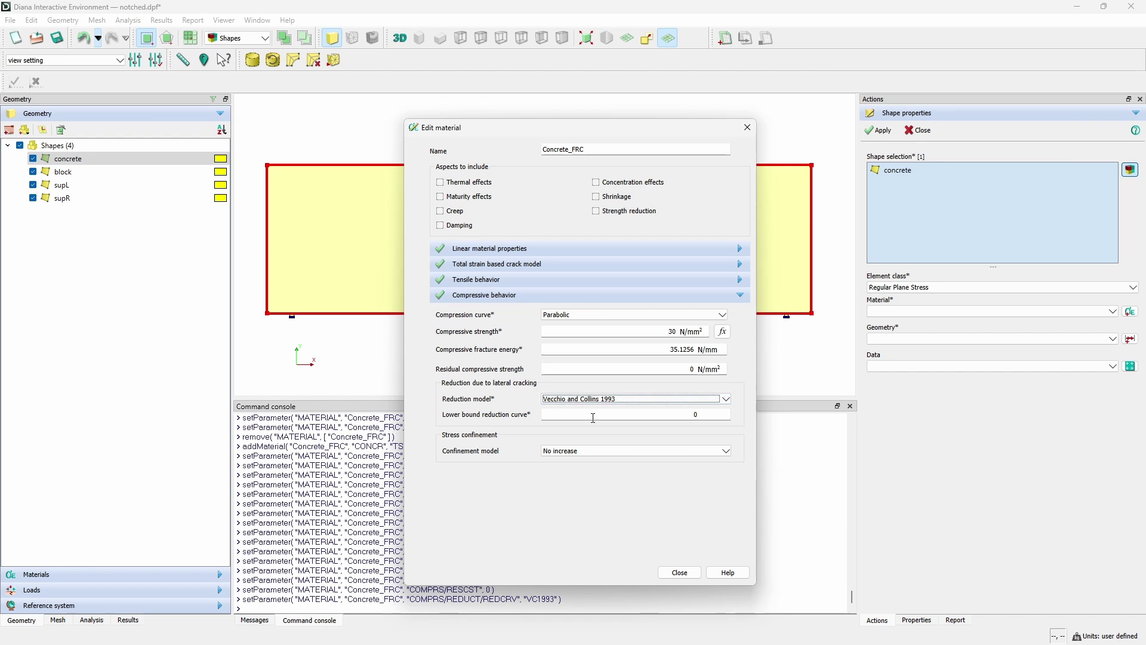
key(Tab)
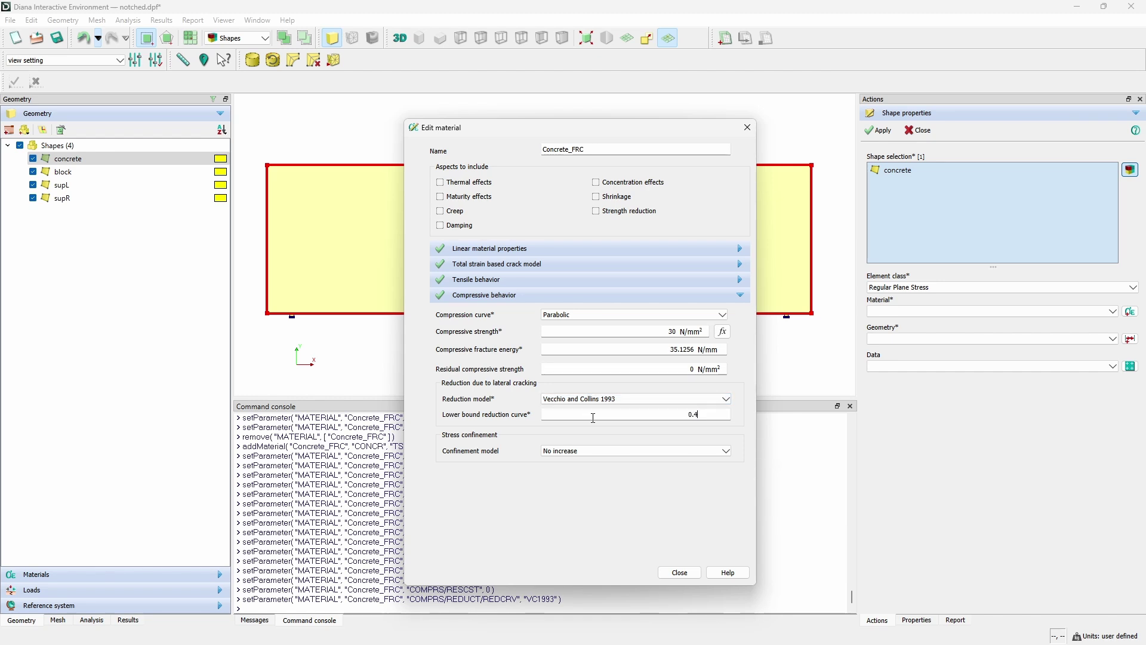
key(Tab)
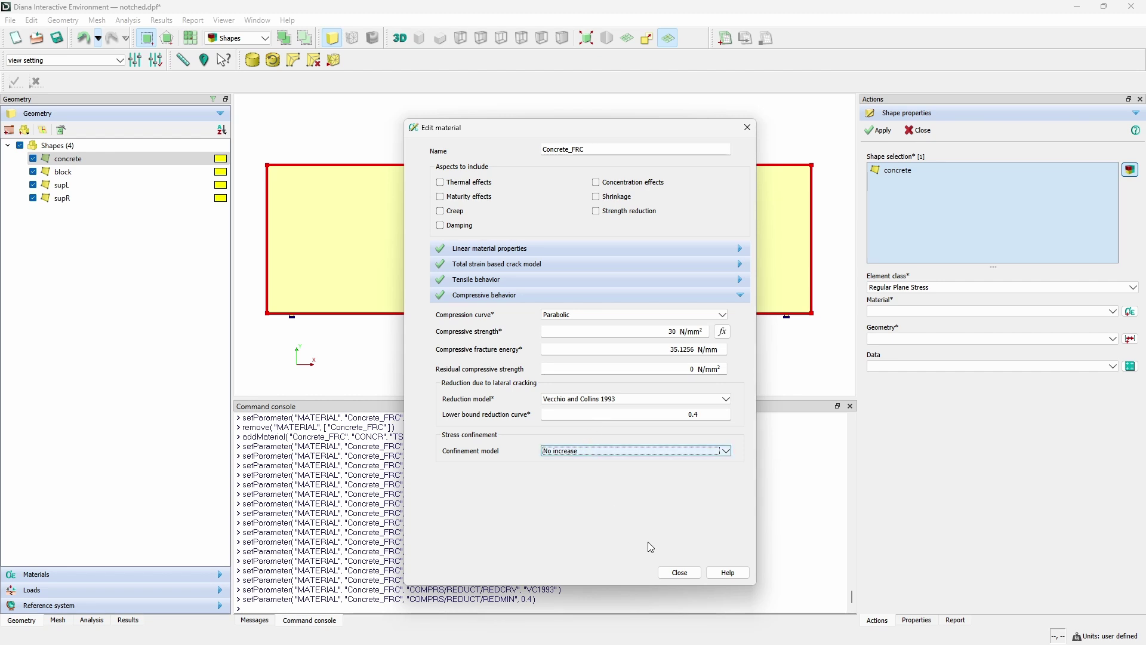
click(679, 573)
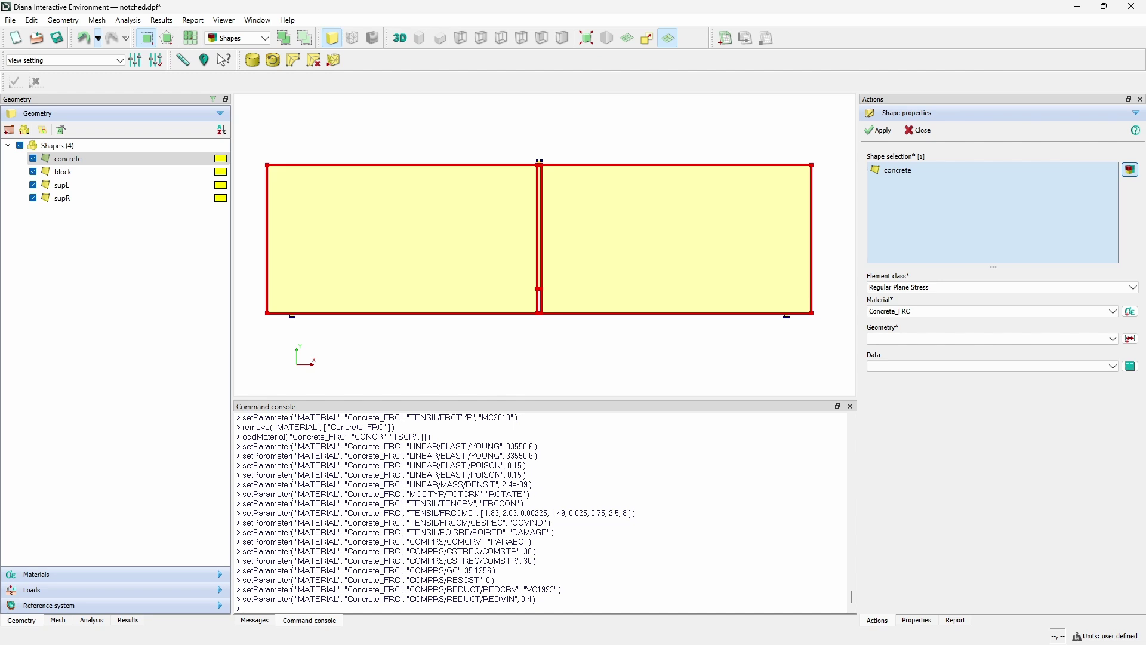
Create an element geometry named Thick with a thickness of 150 mm for the concrete shape
click(1129, 339)
triple_click(510, 150)
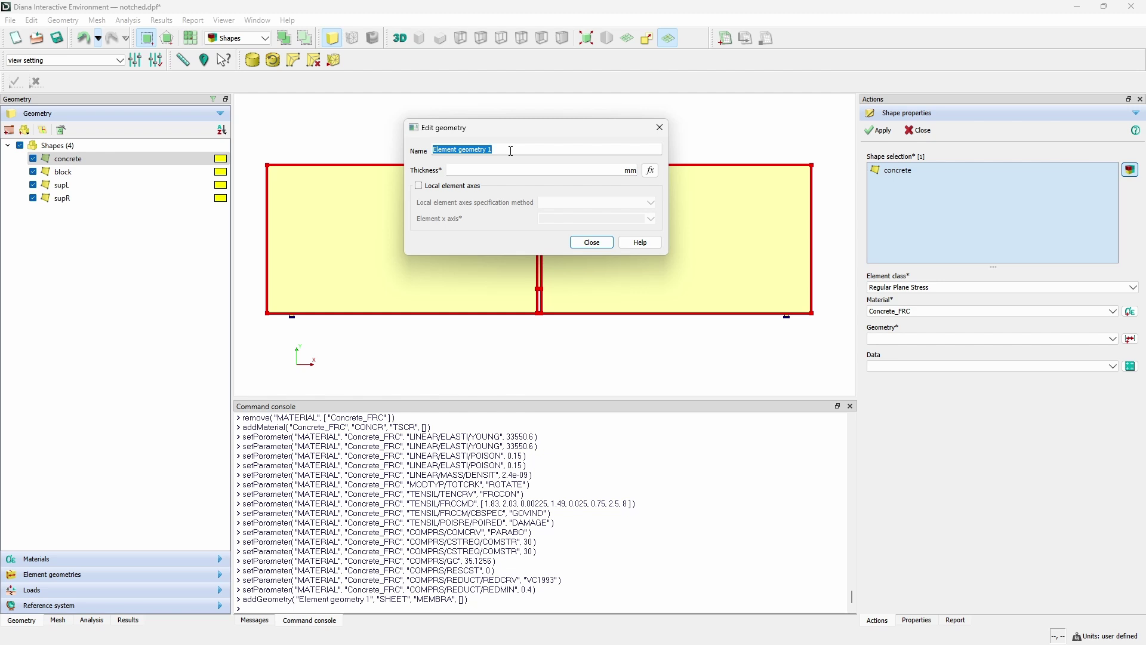
text(Thick)
click(532, 167)
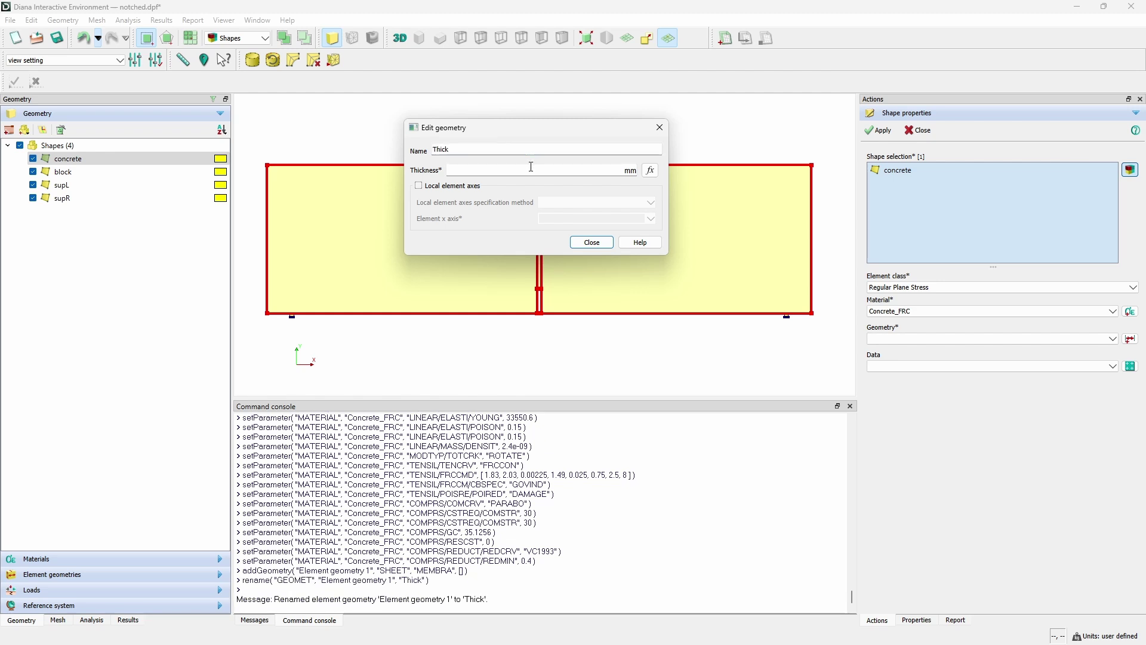
text(150)
key(Return)
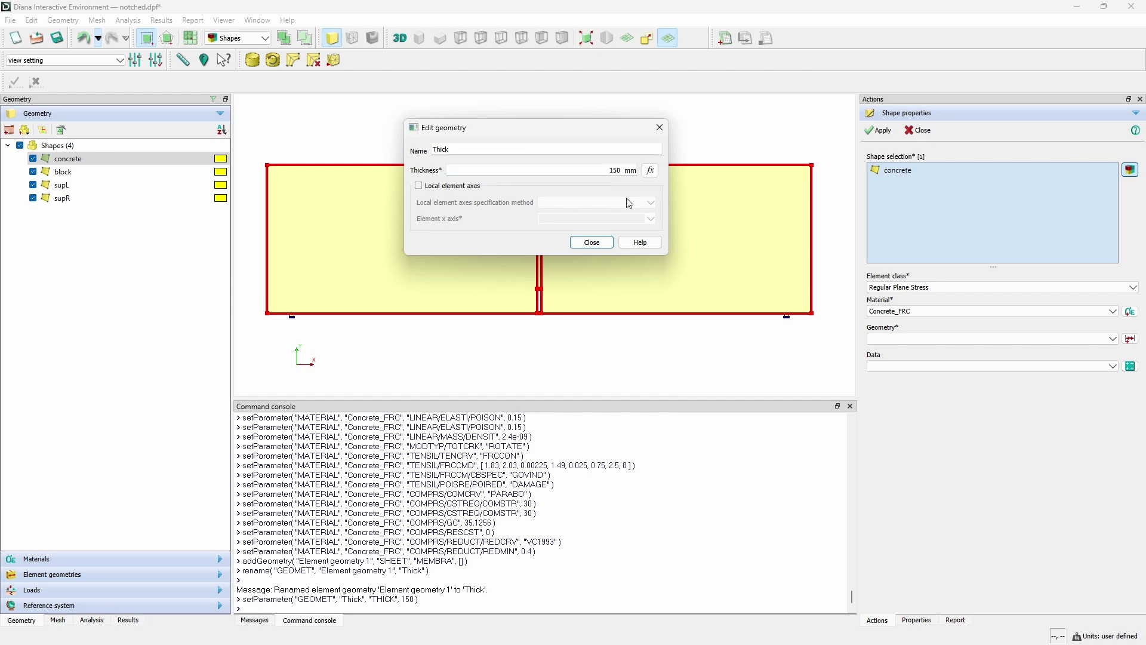
Enable local element axes with the element x axis along X {1,0}, and apply the properties to the concrete shape
click(440, 188)
click(607, 207)
click(603, 204)
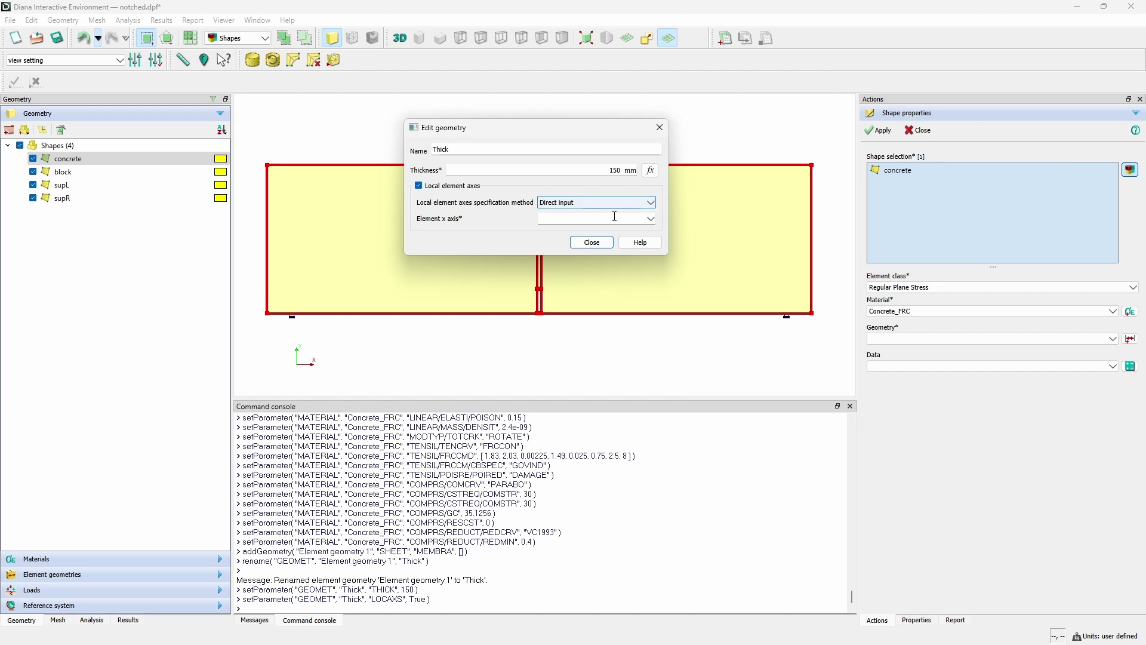
click(651, 218)
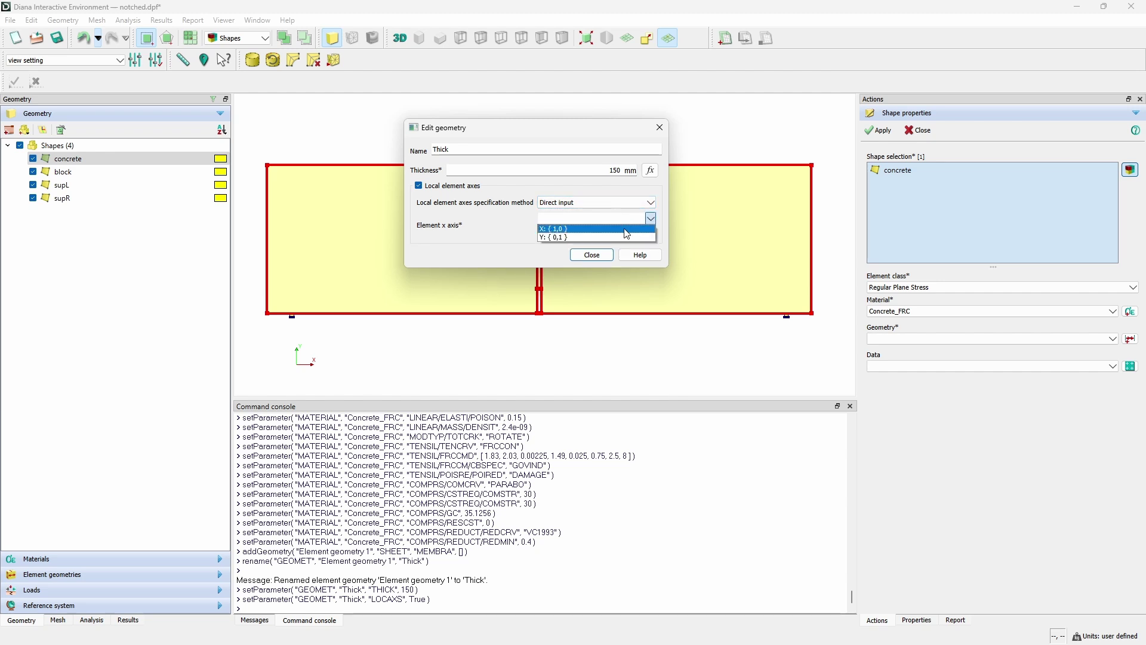
click(627, 229)
click(592, 256)
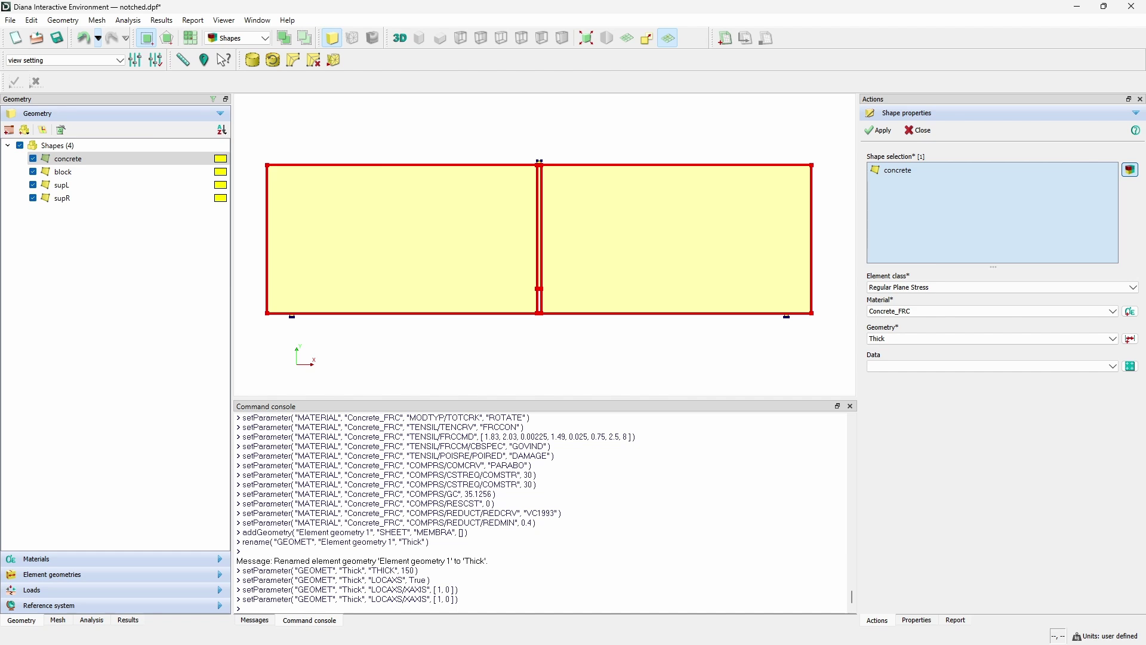
click(885, 132)
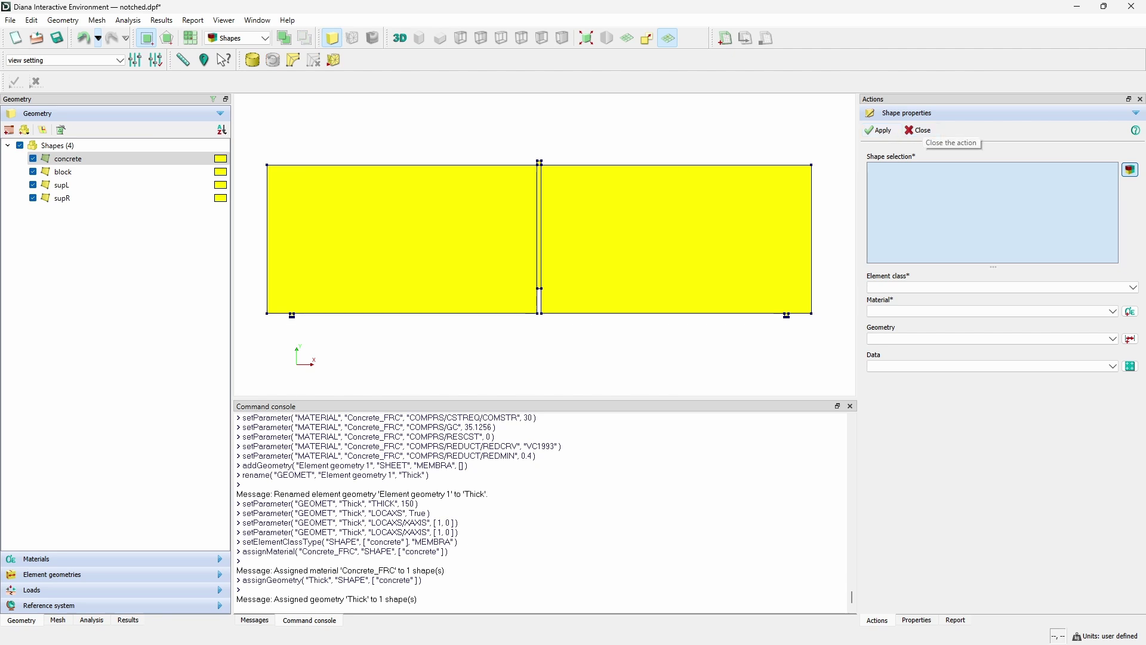
click(918, 131)
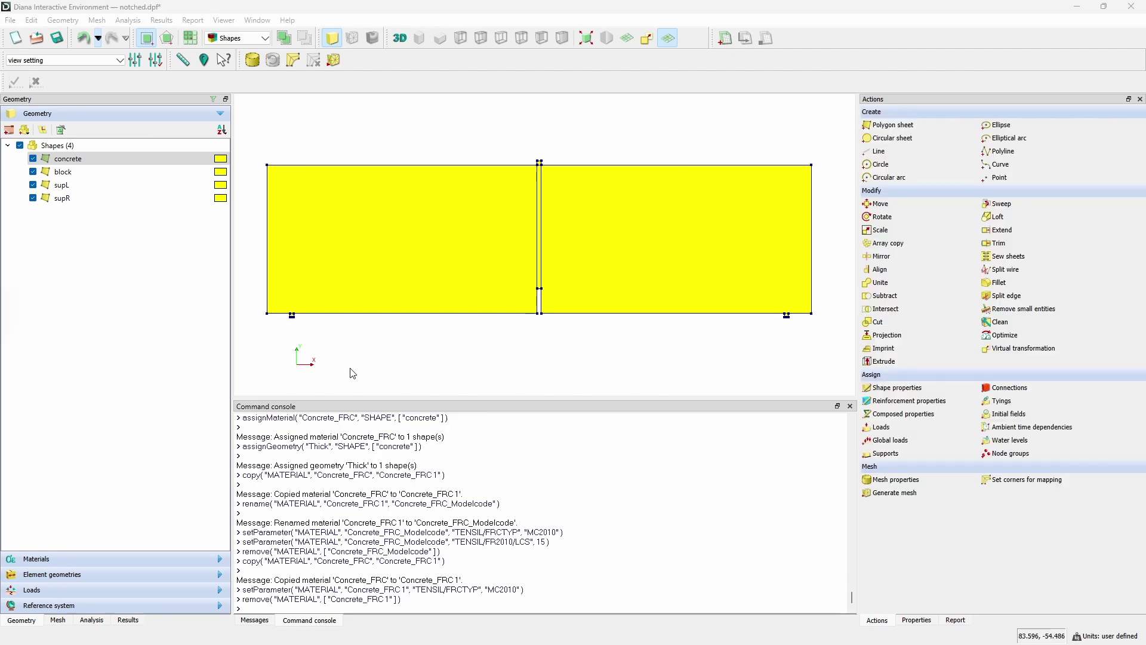
Show the list of materials and examine the parameter summary of Concrete_FRC
click(54, 558)
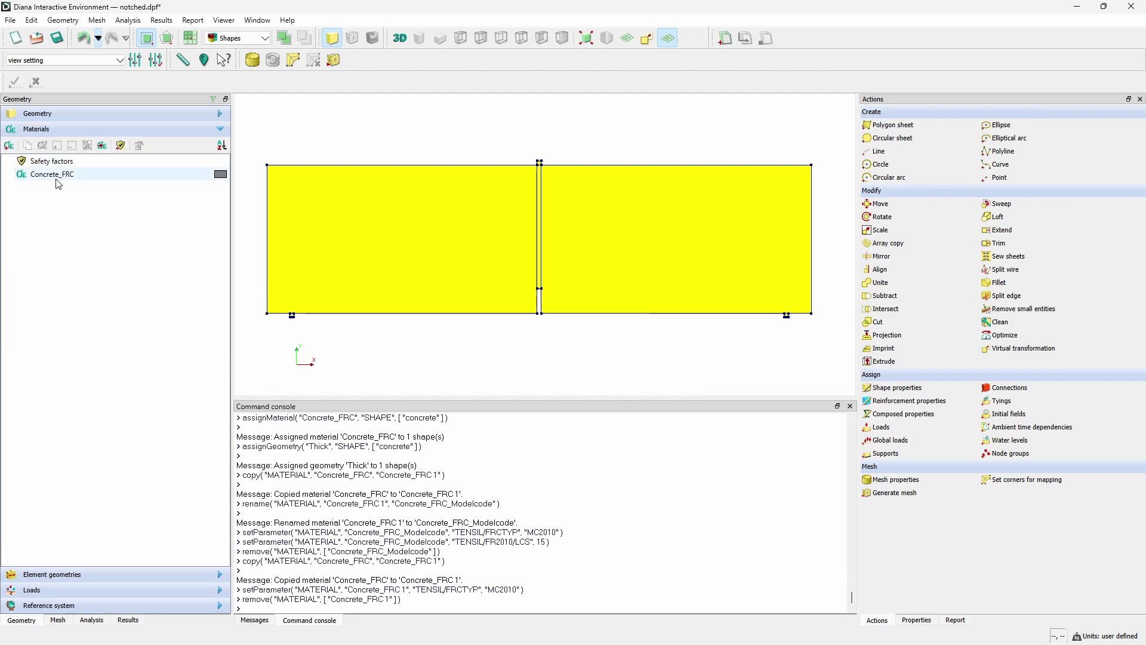
mouse_move(59, 182)
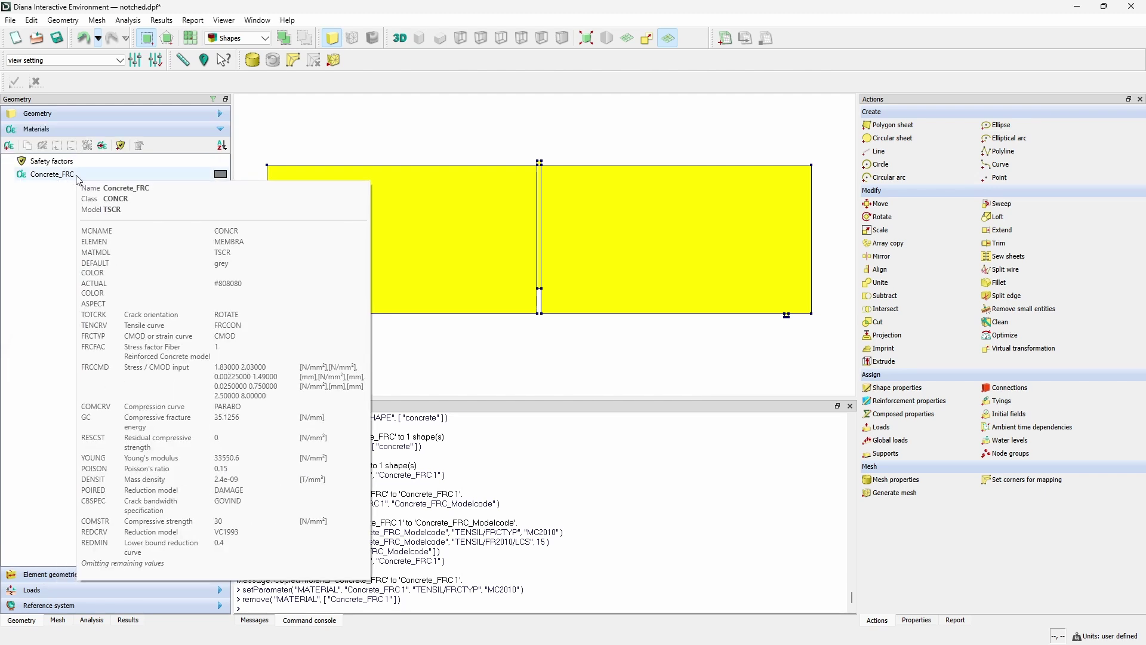
click(65, 178)
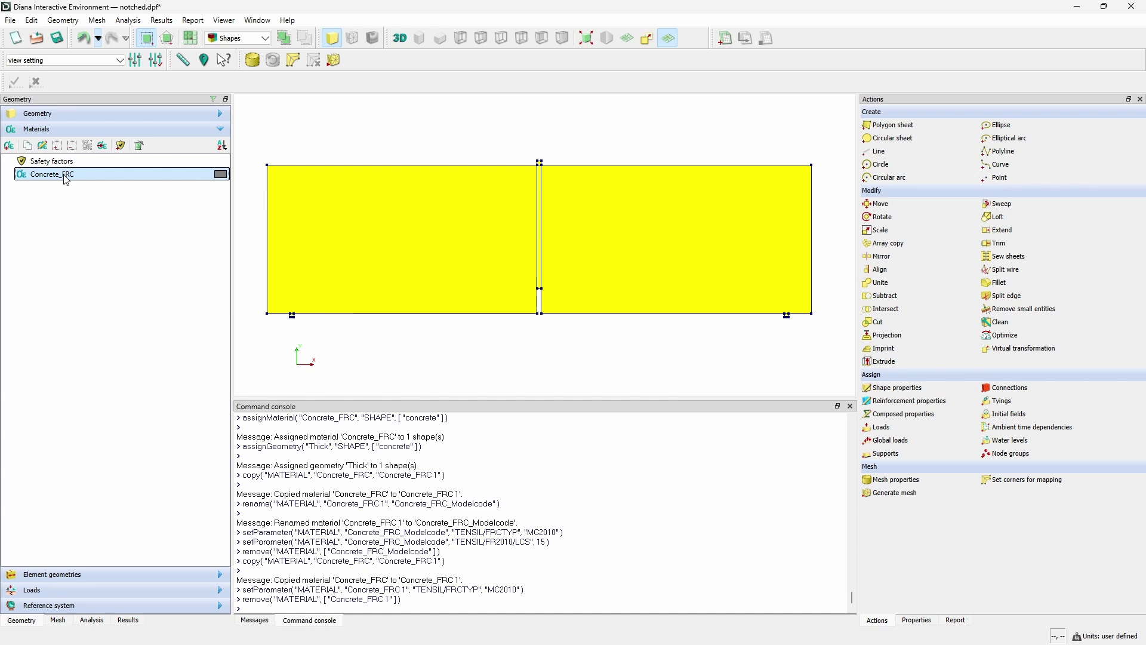
right_click(65, 177)
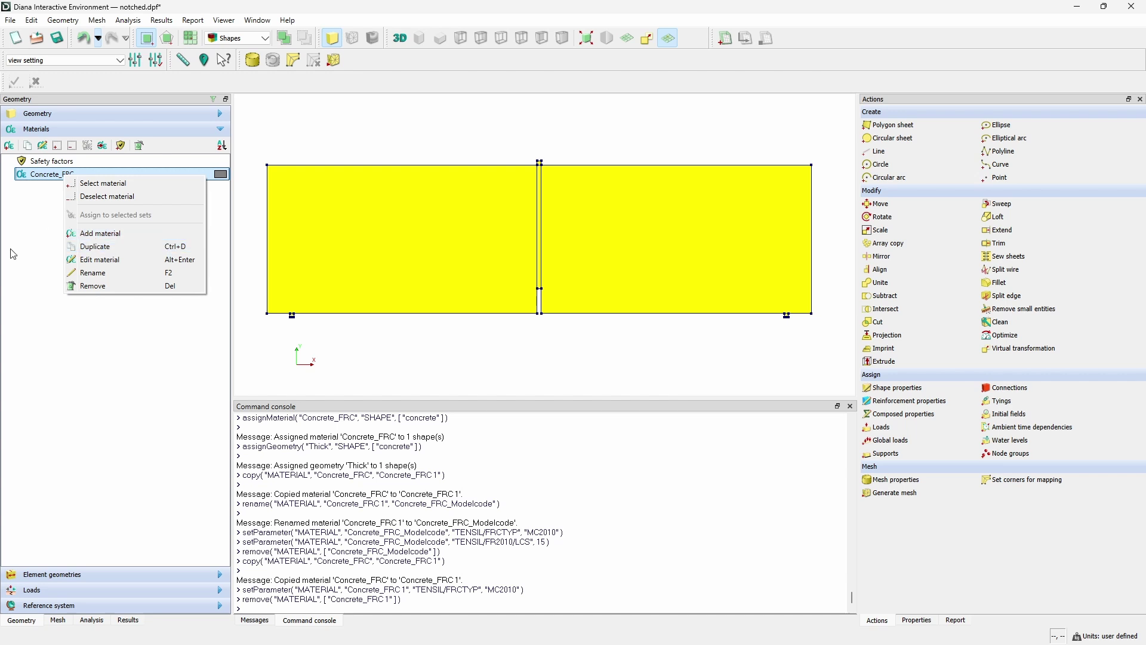
click(111, 392)
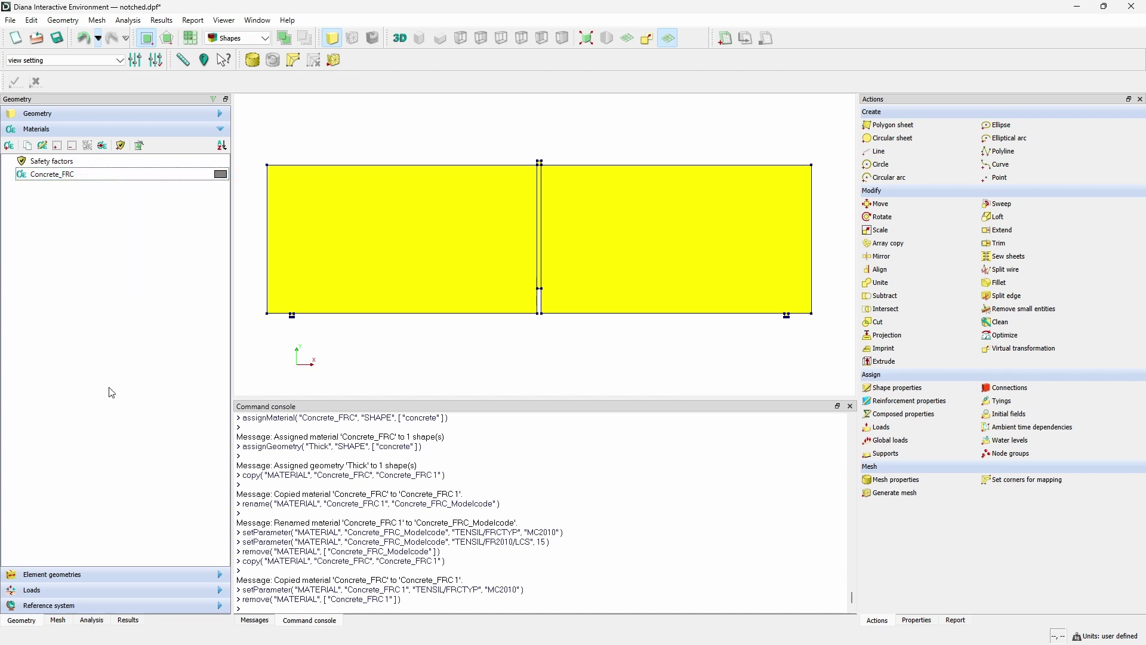
Duplicate the Concrete_FRC material and rename the copy as Concrete_FRC_Modelcode
right_click(104, 173)
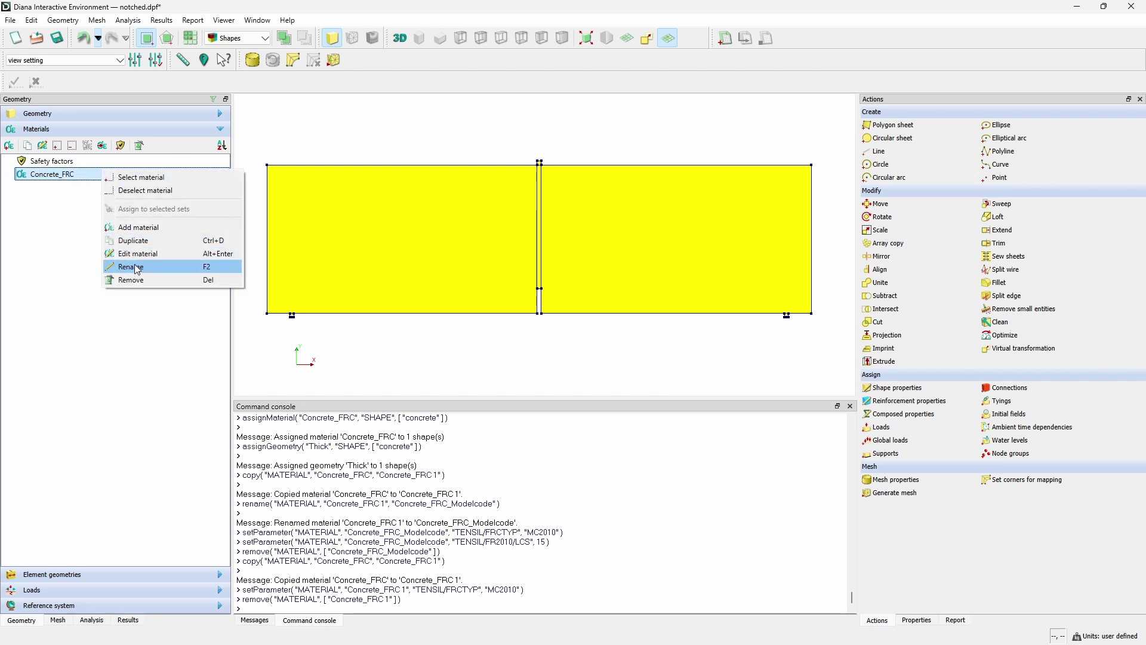
click(134, 241)
click(81, 188)
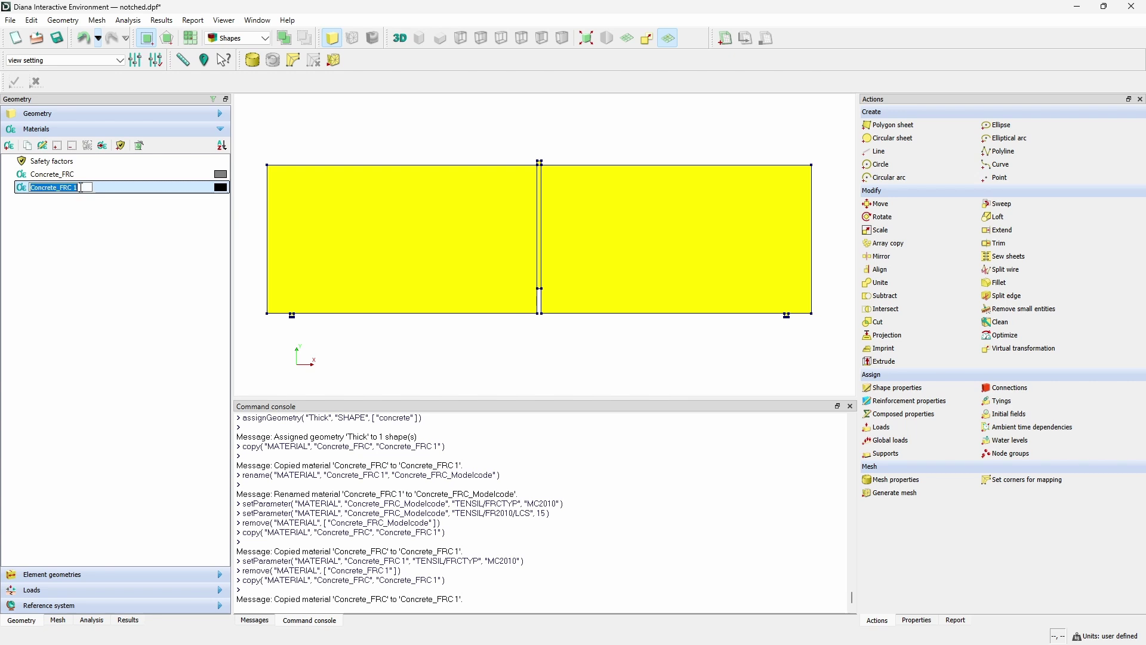
click(82, 188)
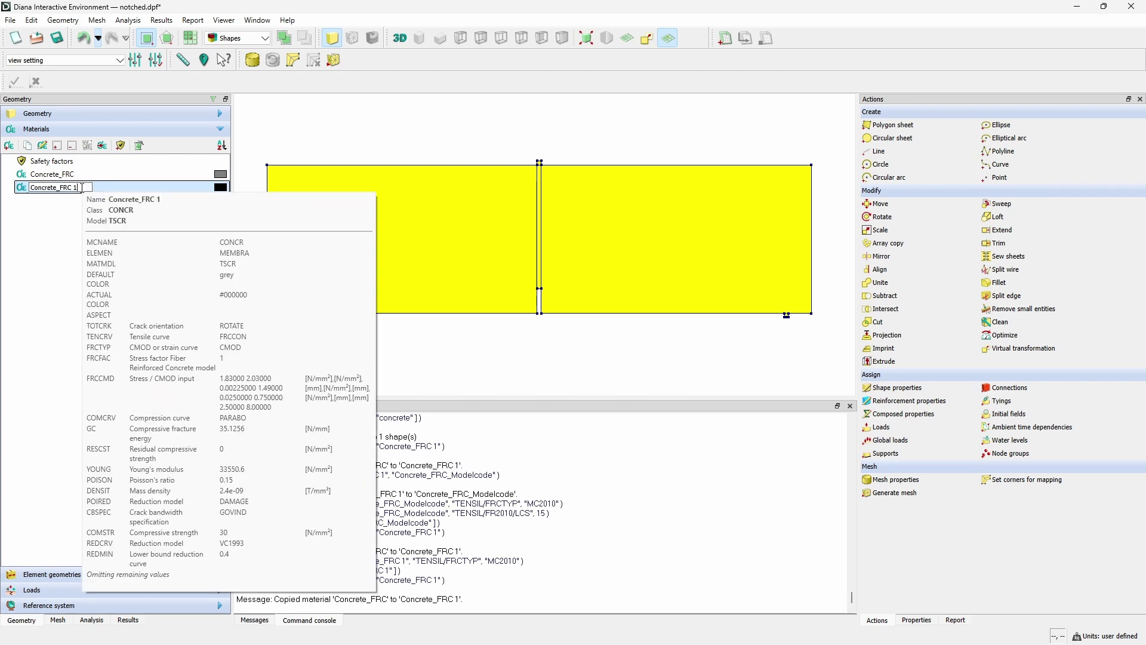
key(BackSpace)
key(BackSpace)
text(_Modelcode)
key(Return)
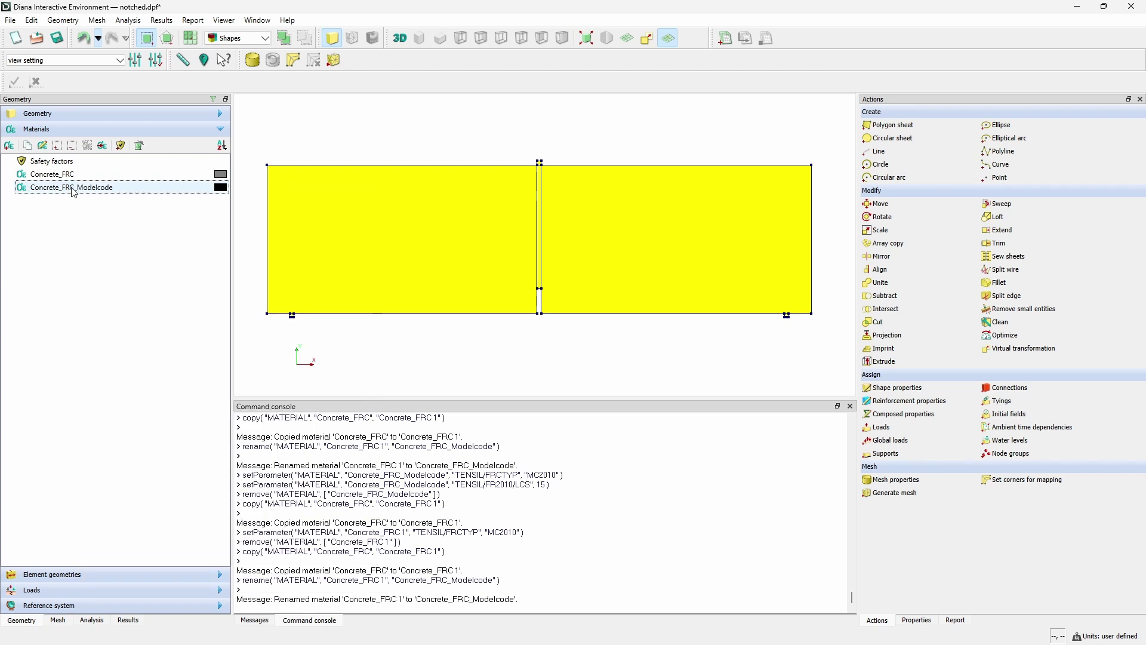
Set the CMOD or strain curve in the tensile behavior of Concrete_FRC_Modelcode to Model code 2010 based, and return to the shapes list
double_click(67, 188)
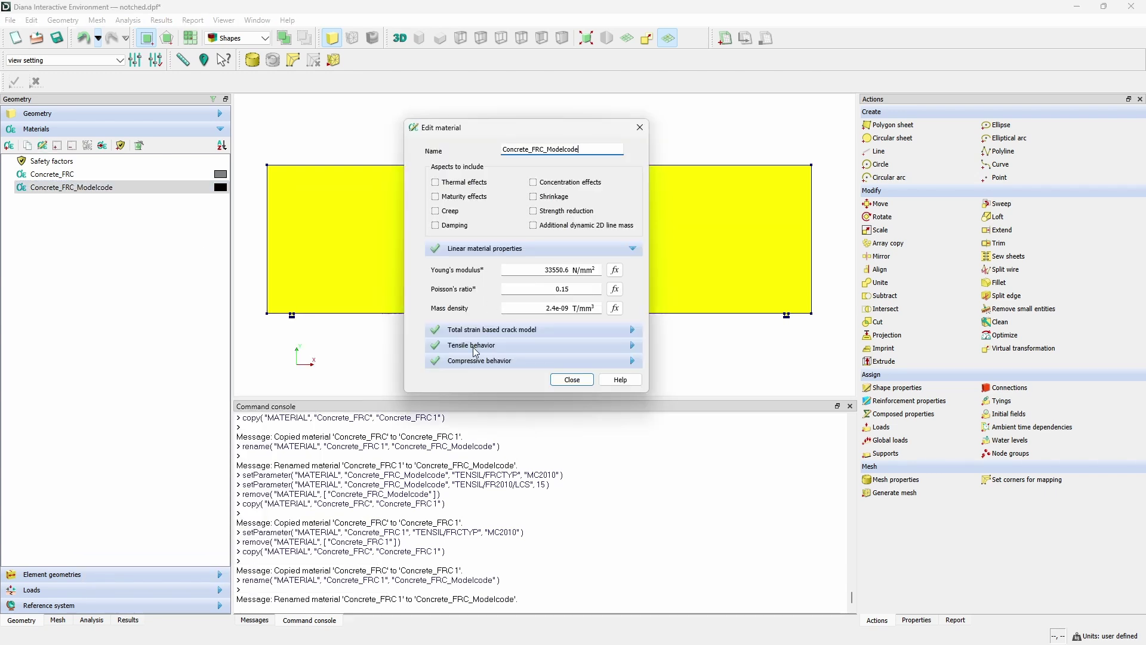
click(475, 346)
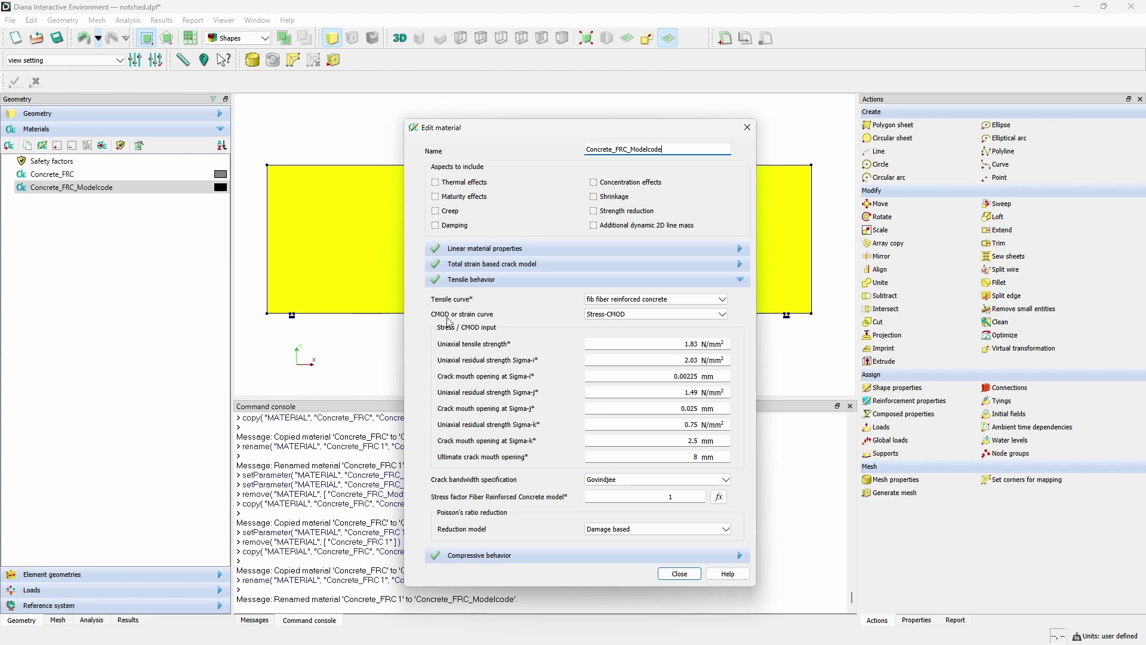
click(624, 315)
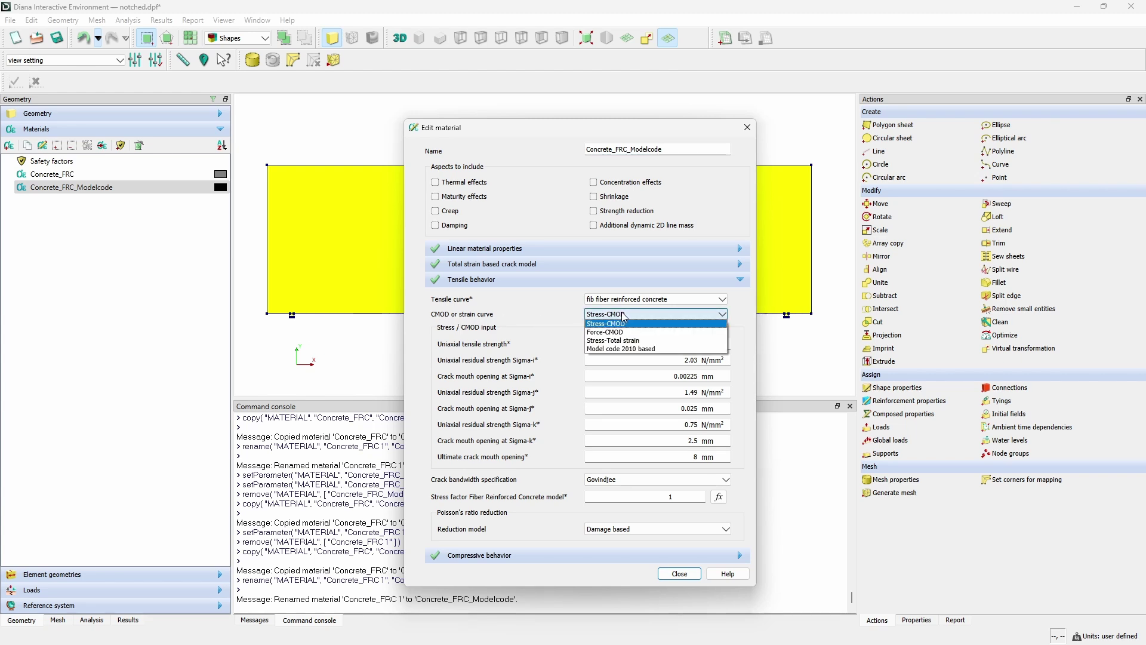
click(615, 349)
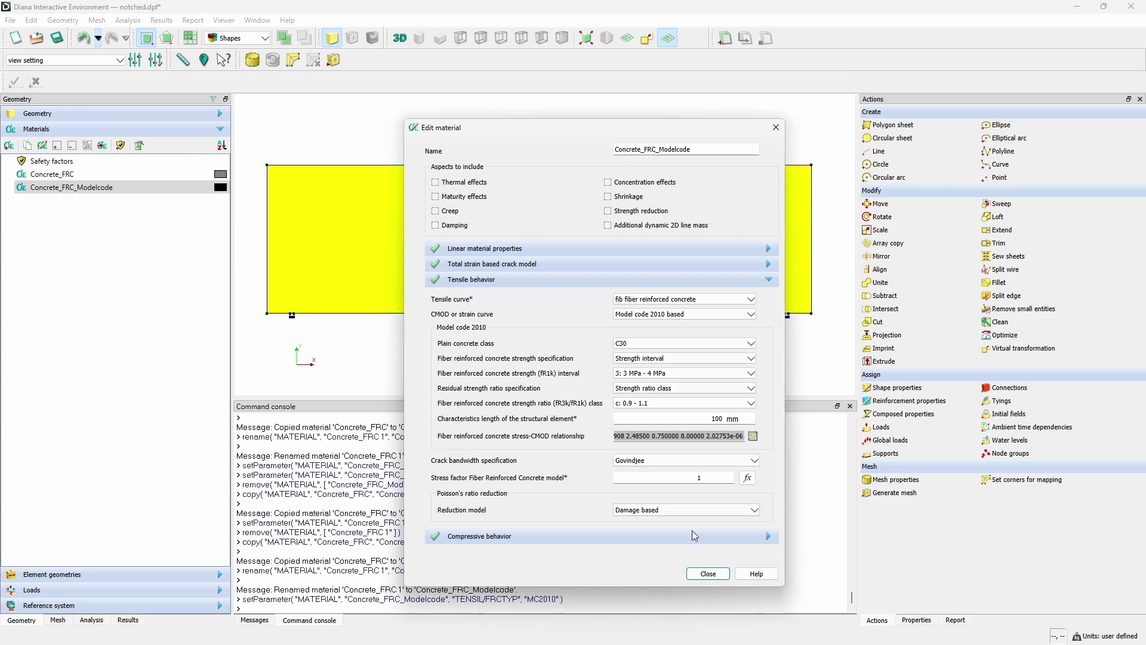
click(707, 574)
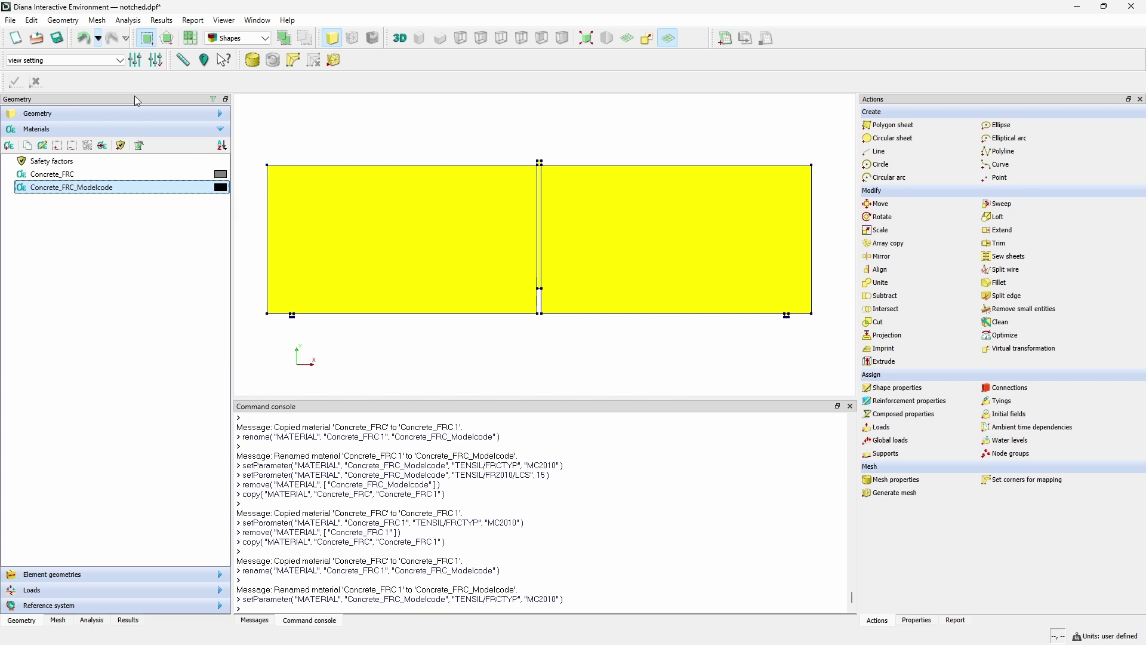
click(115, 114)
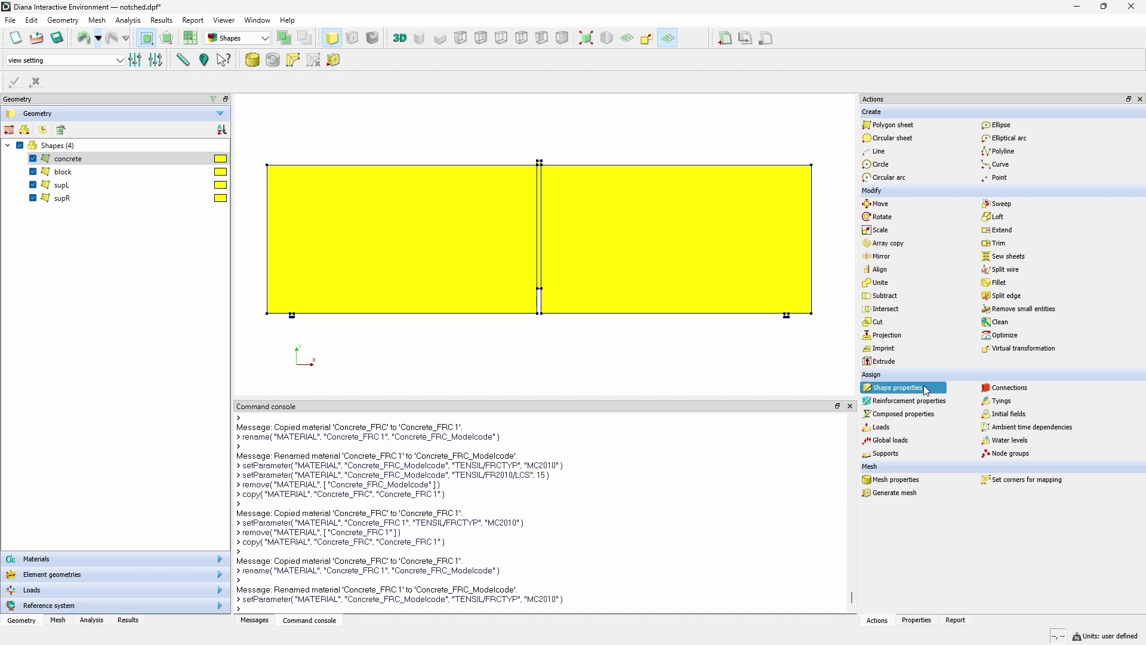
Start assigning shape properties to block, supL and supR with the Regular Plane Stress element class
click(927, 391)
click(90, 171)
ctrl+click(93, 184)
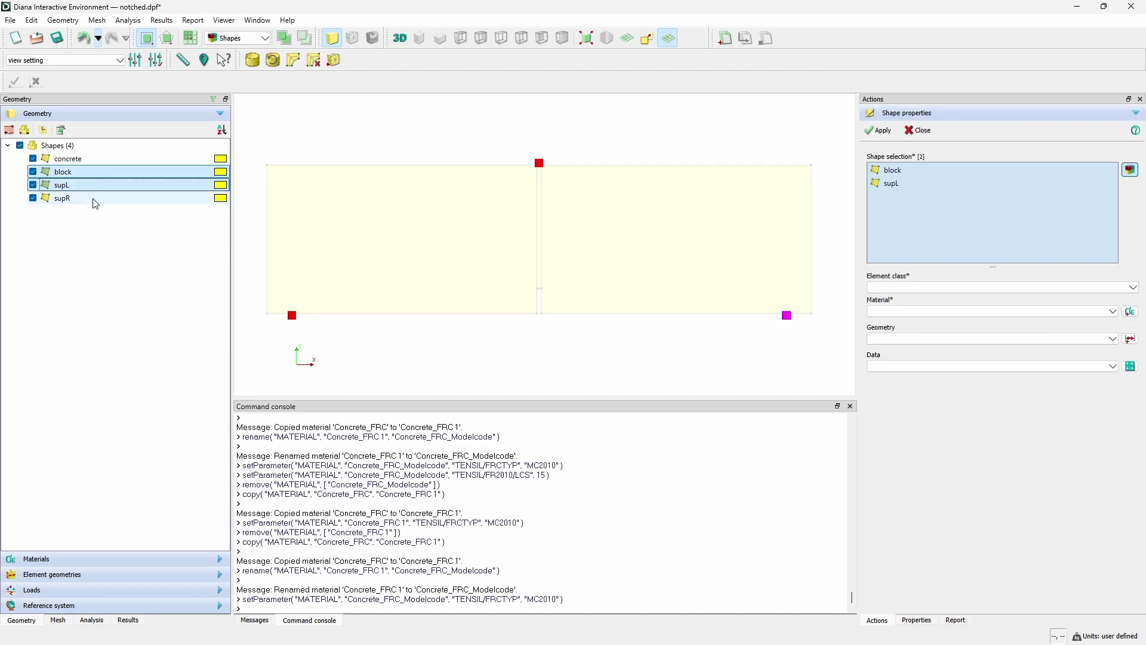
ctrl+click(95, 199)
click(955, 287)
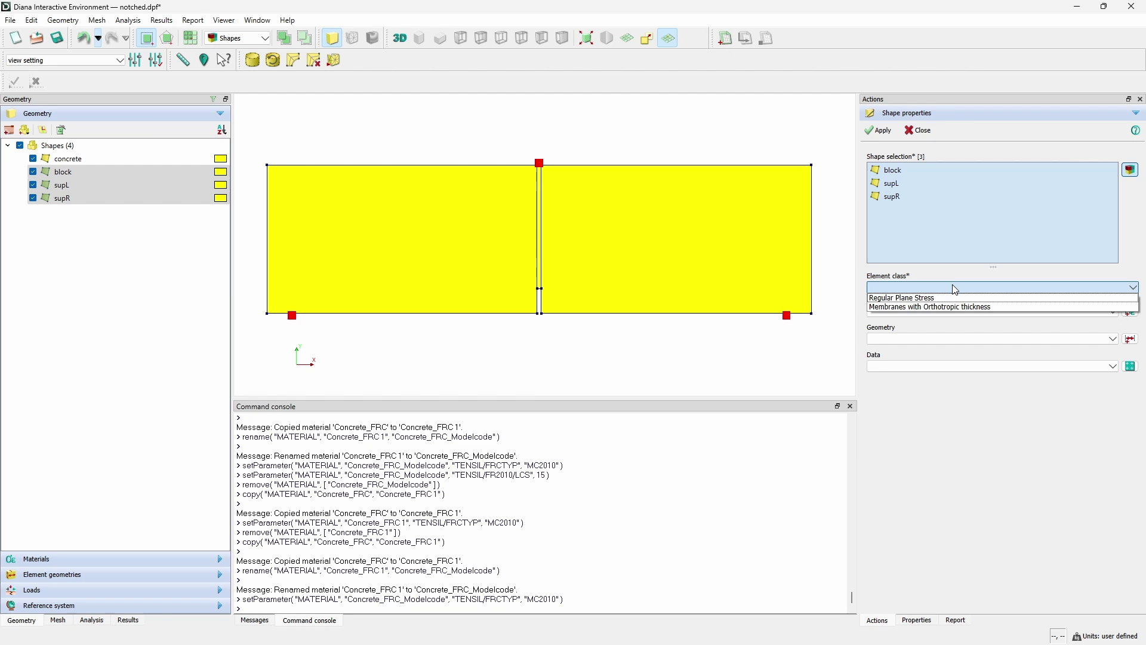
click(953, 298)
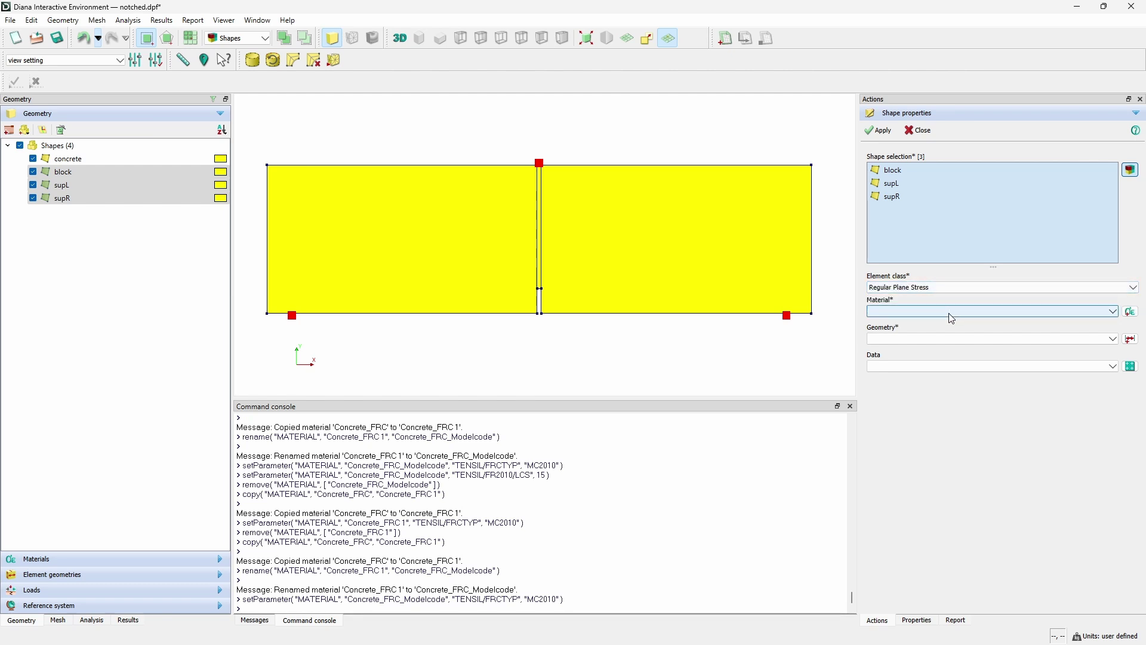
Add a new material named Steel in the Steel material class for the selected shapes
click(1130, 312)
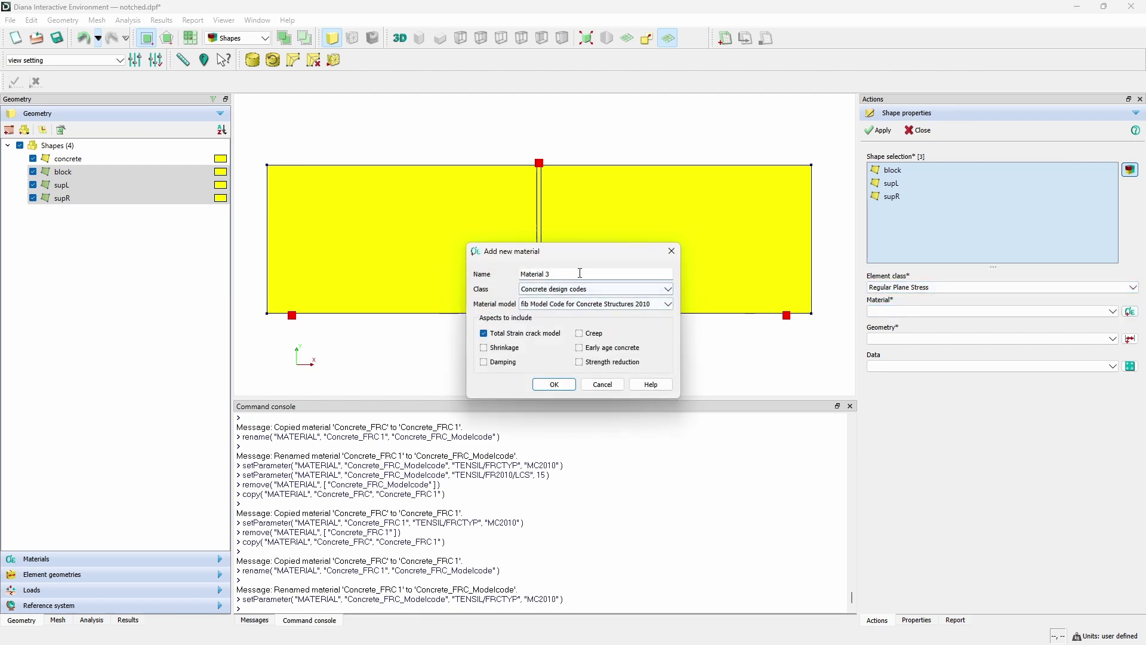
text(Steel)
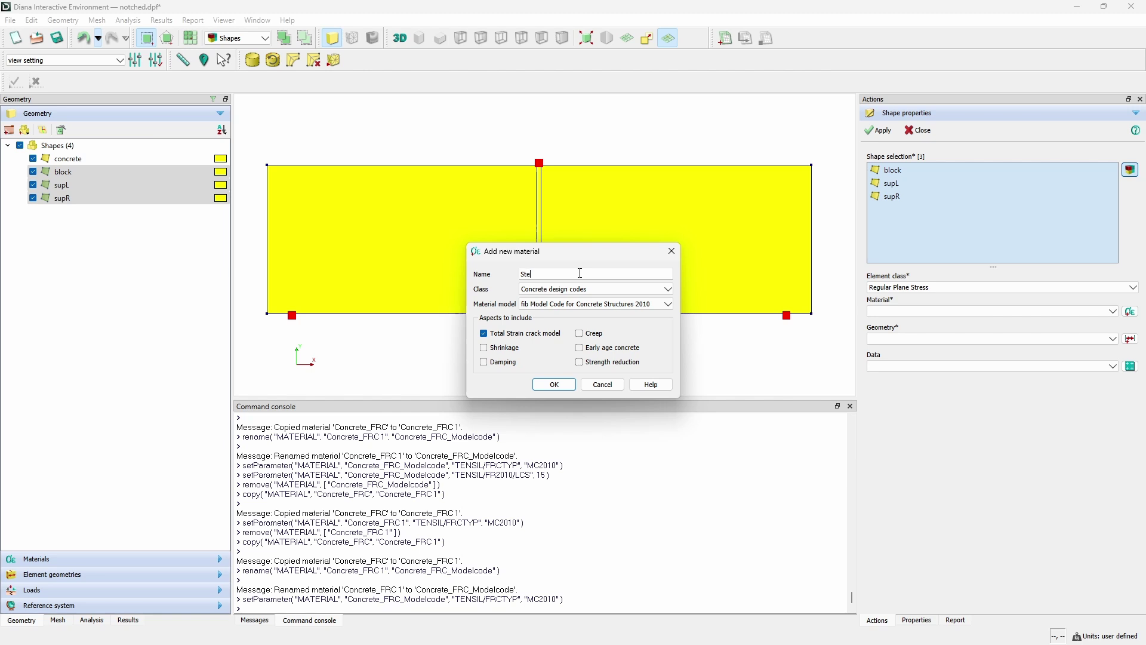
click(569, 290)
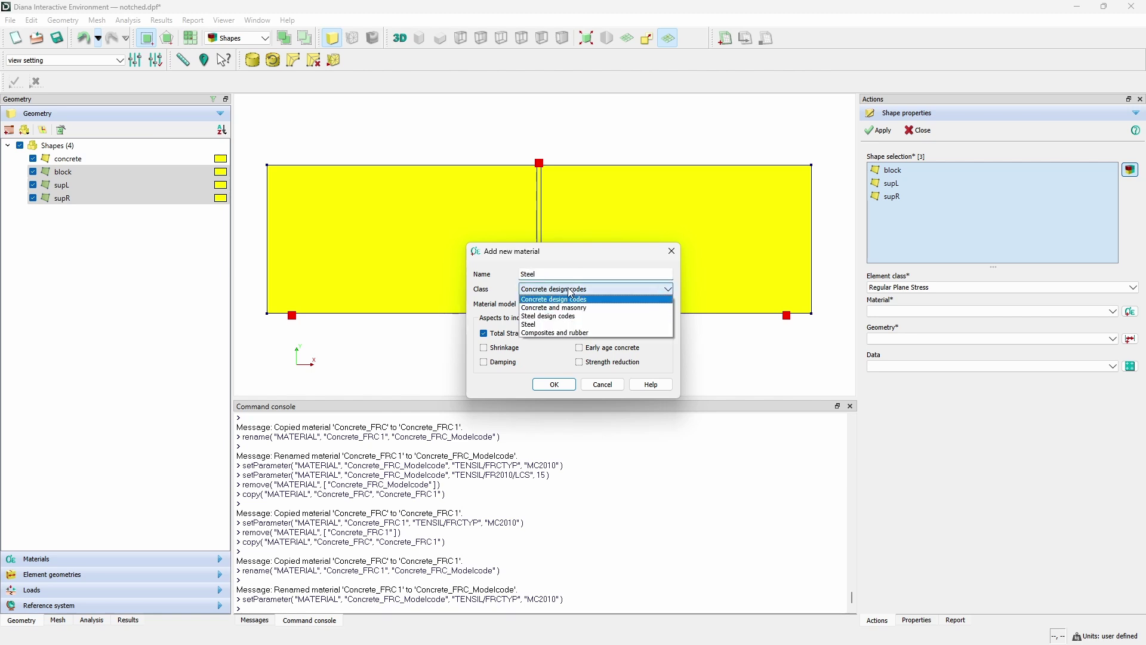
click(566, 325)
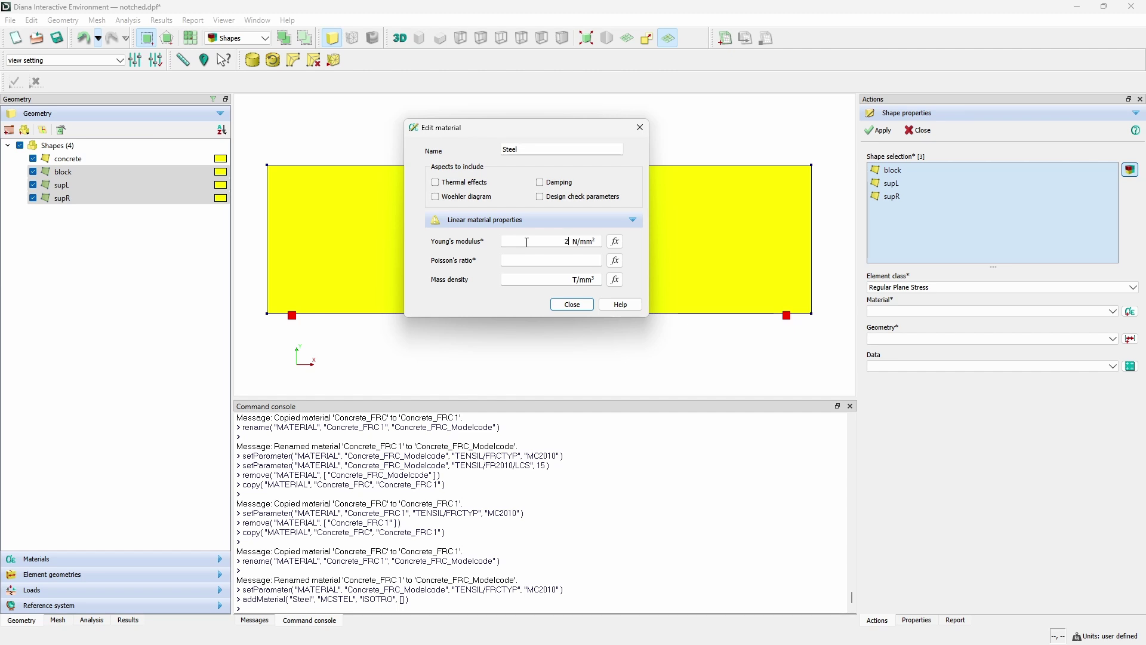
Set the Steel material's Young's modulus to 200000 N/mm², Poisson's ratio to 0 and mass density to 0 T/mm³
key(Return)
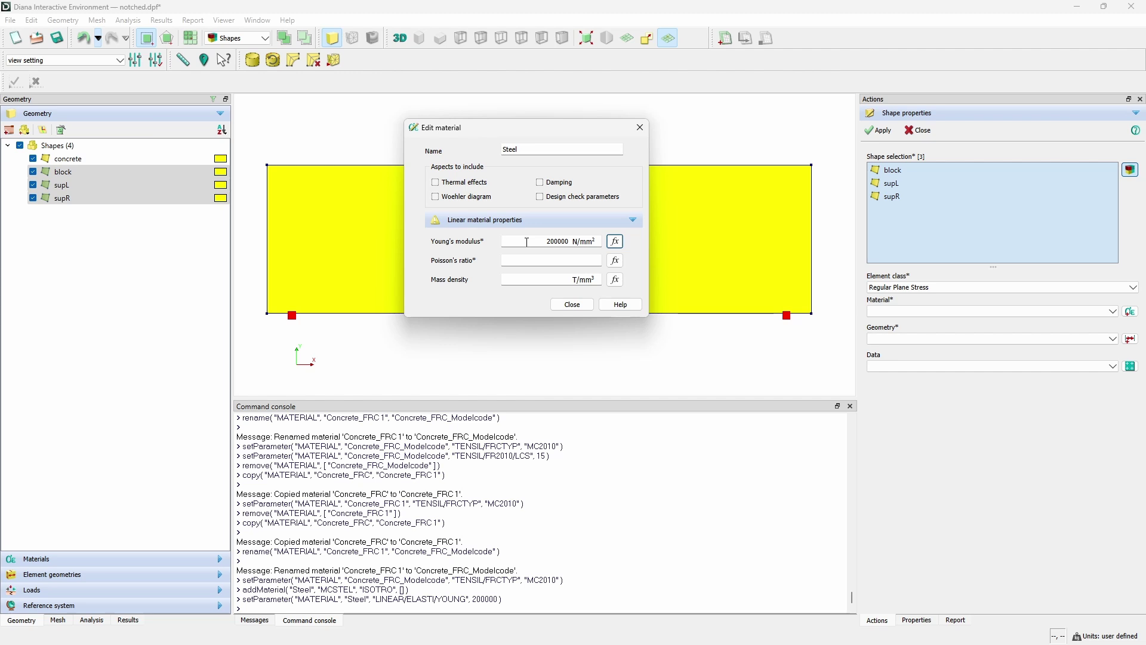
key(Tab)
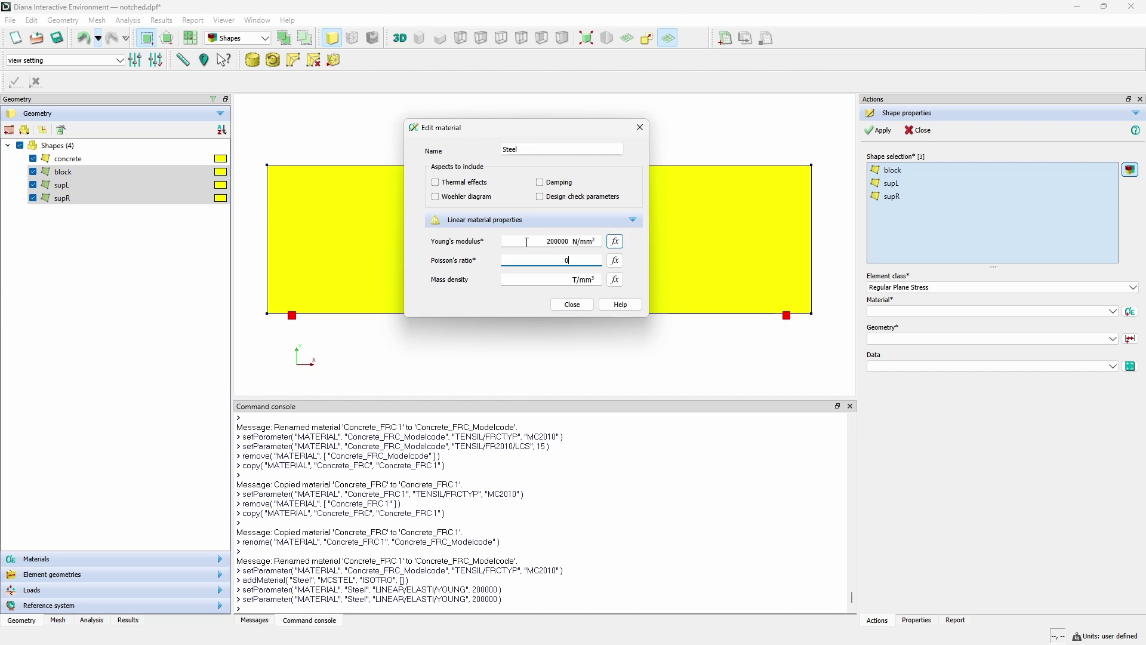
text(0)
key(Tab)
key(Tab)
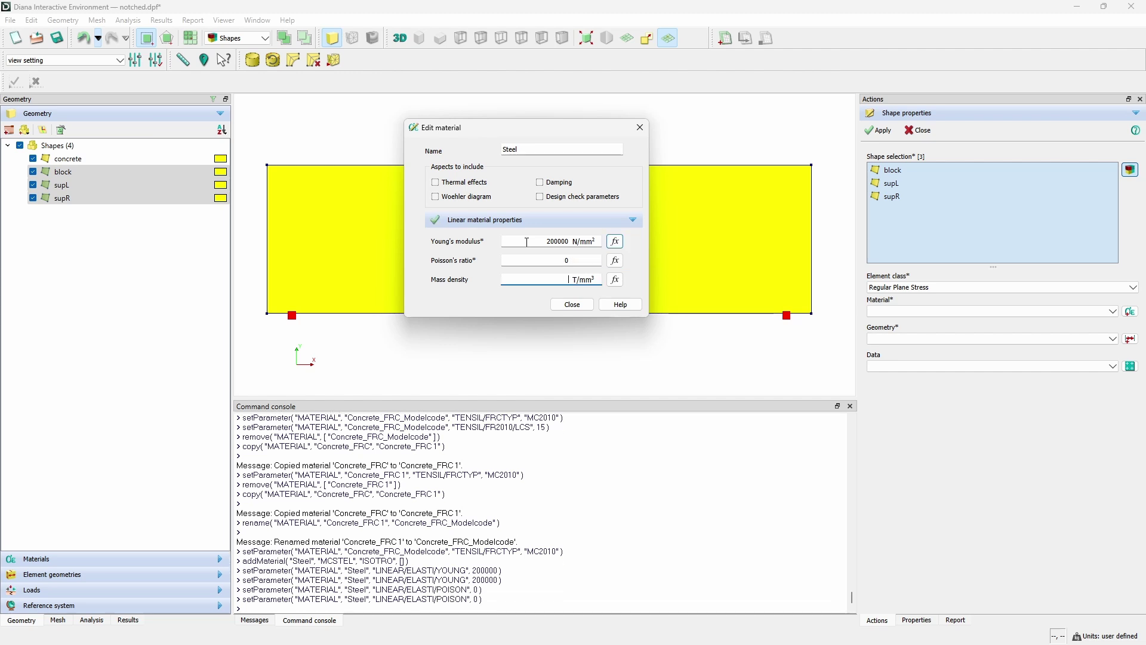
click(568, 305)
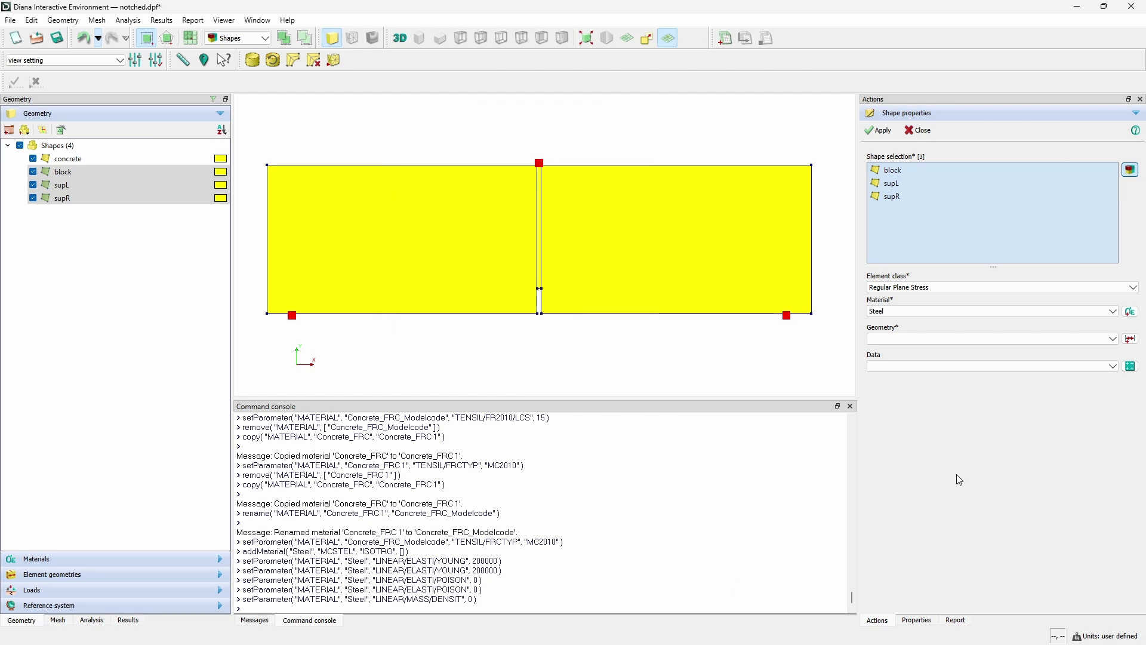
Assign the Thick geometry to block, supL and supR, apply the shape properties and clear the selection
click(957, 336)
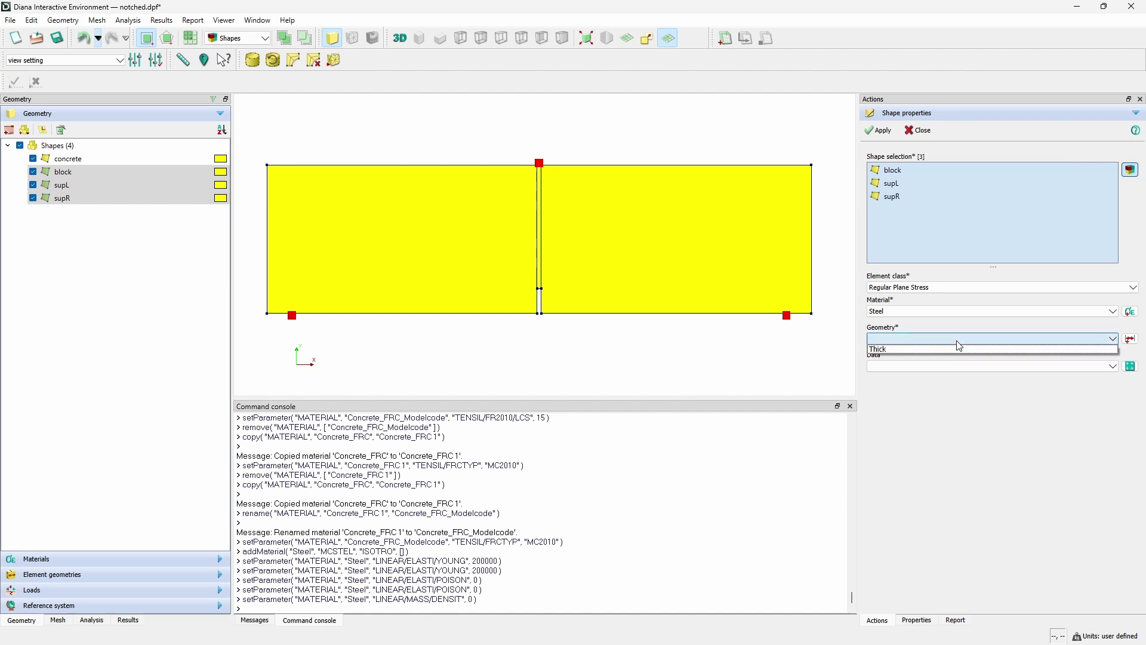
click(954, 349)
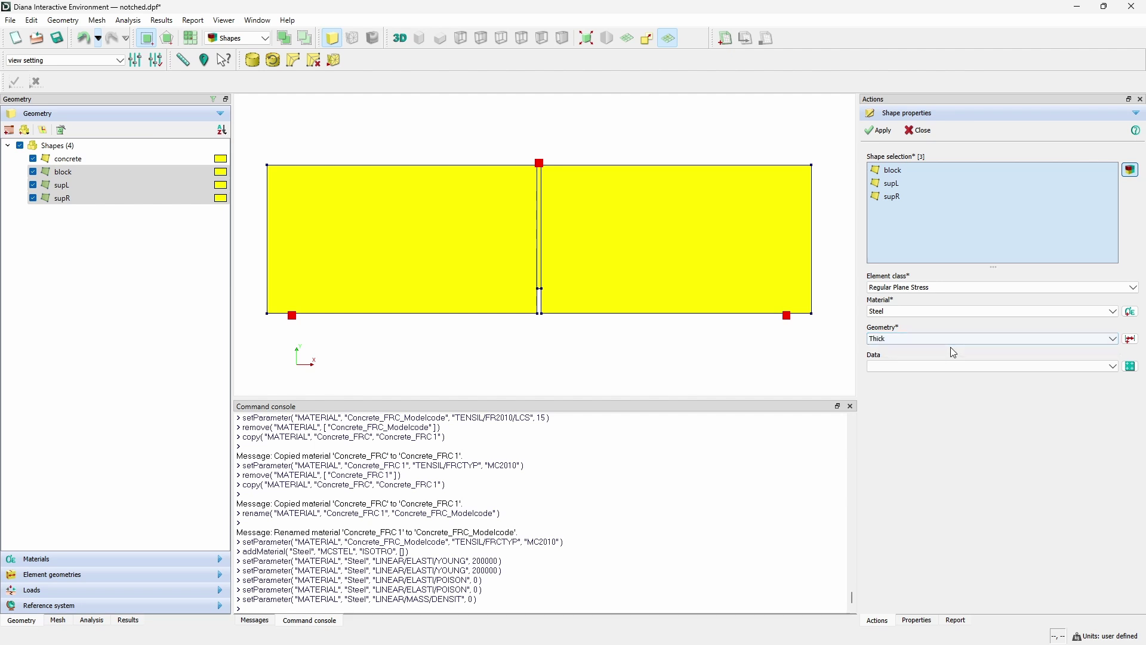
click(879, 131)
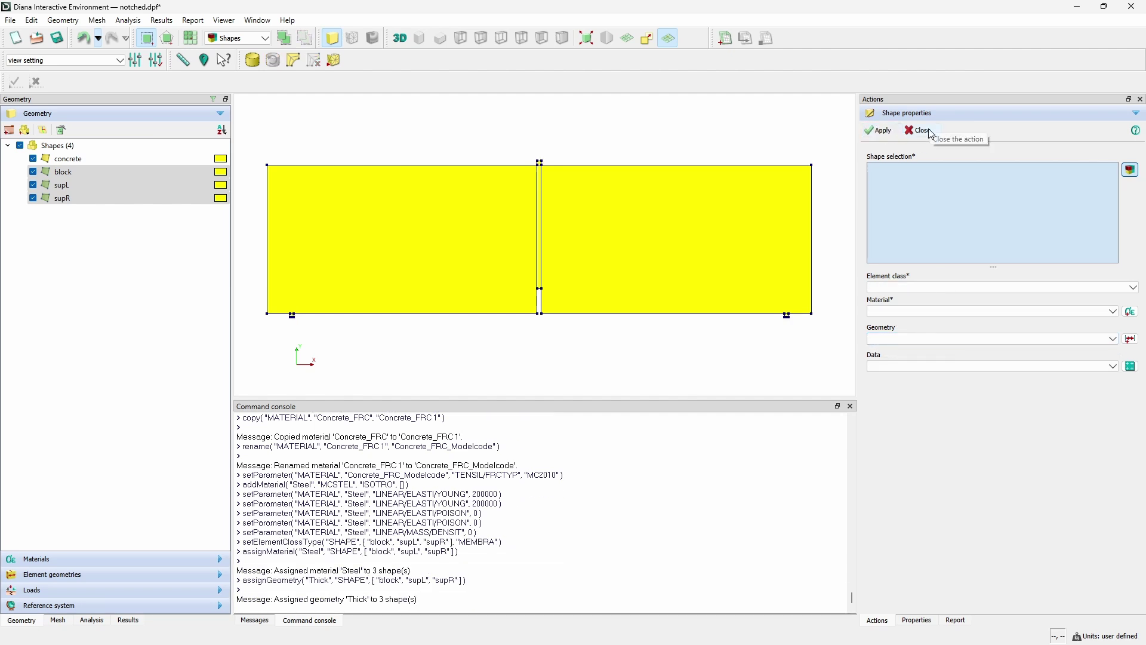
click(928, 129)
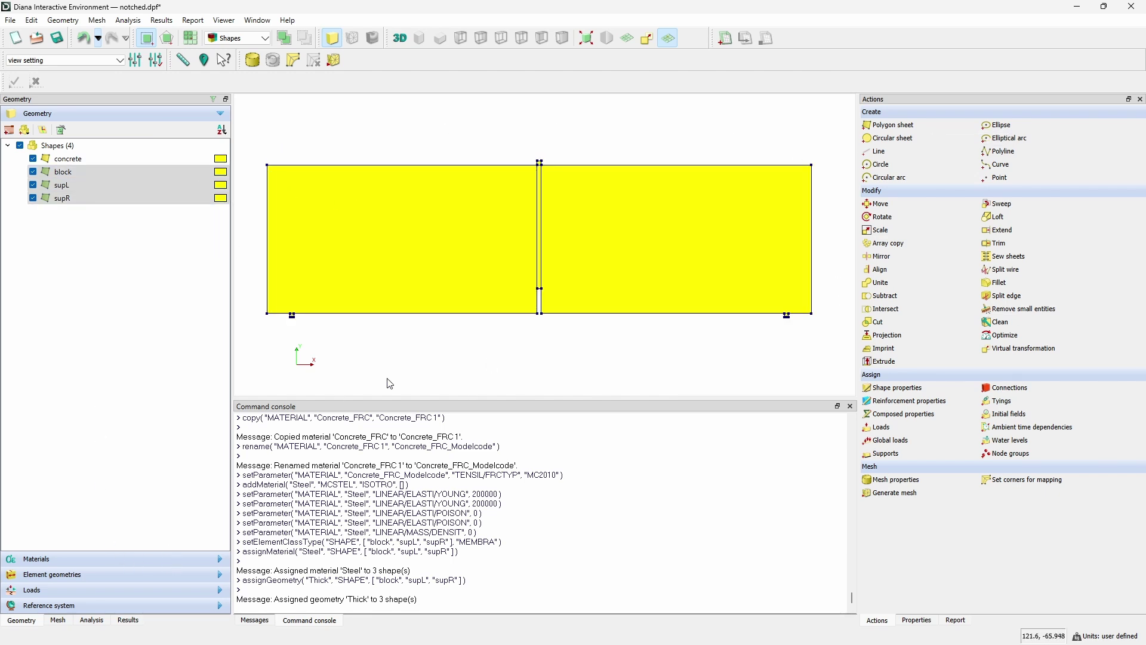
click(136, 343)
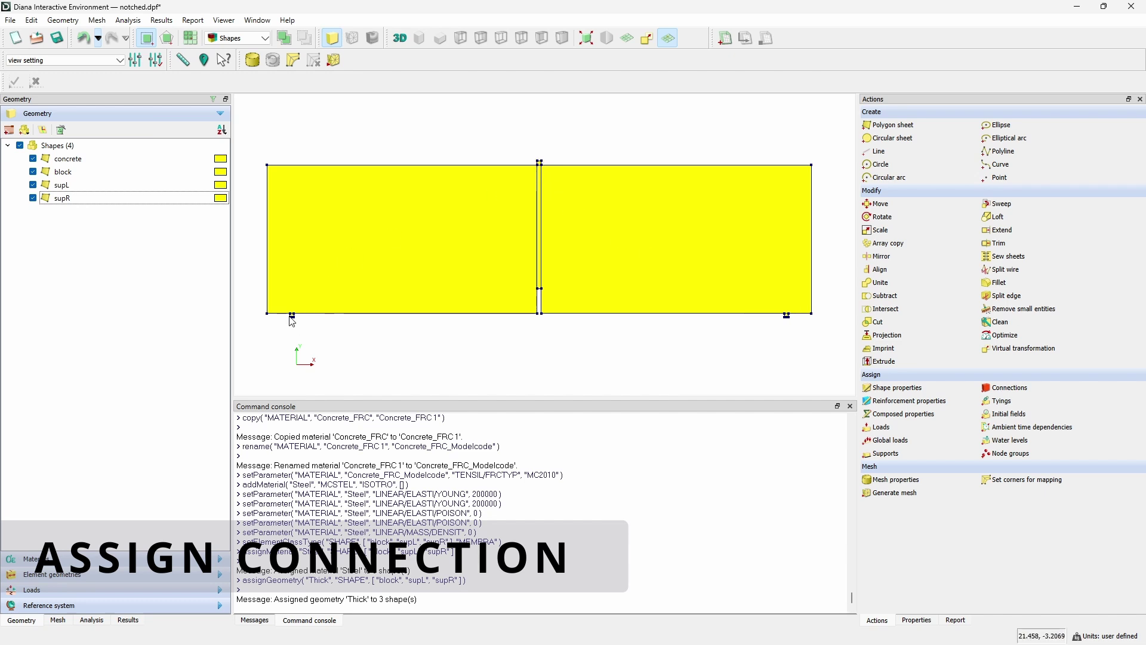
Start an interface connection named Int in Close mode with Edge as the source selection type
click(1053, 392)
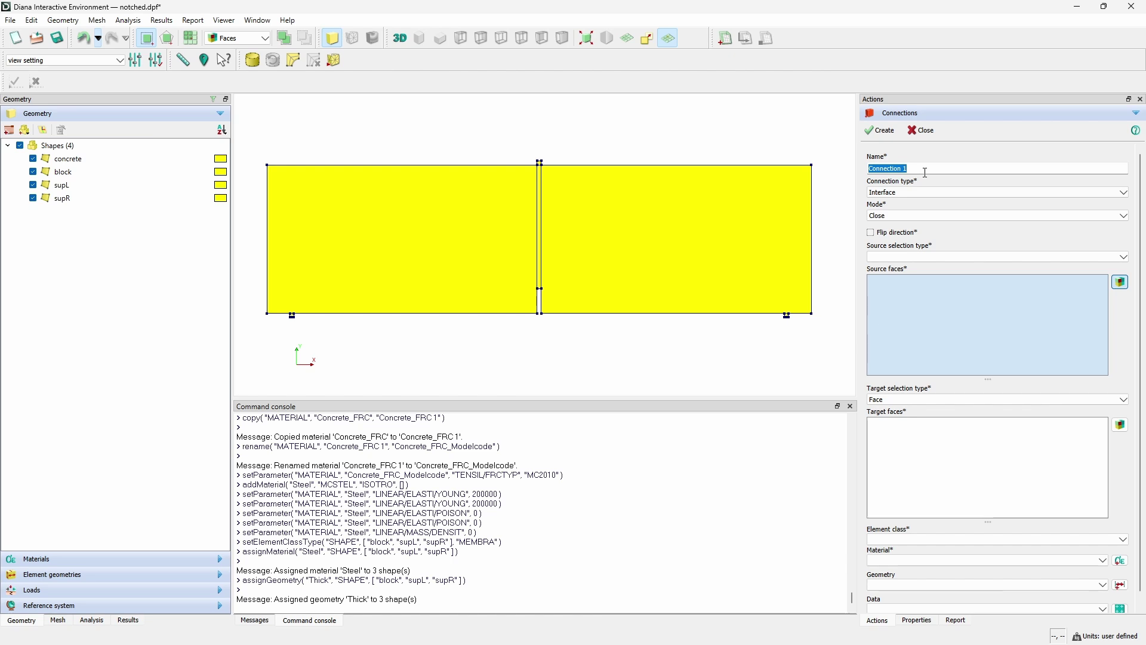
text(Int)
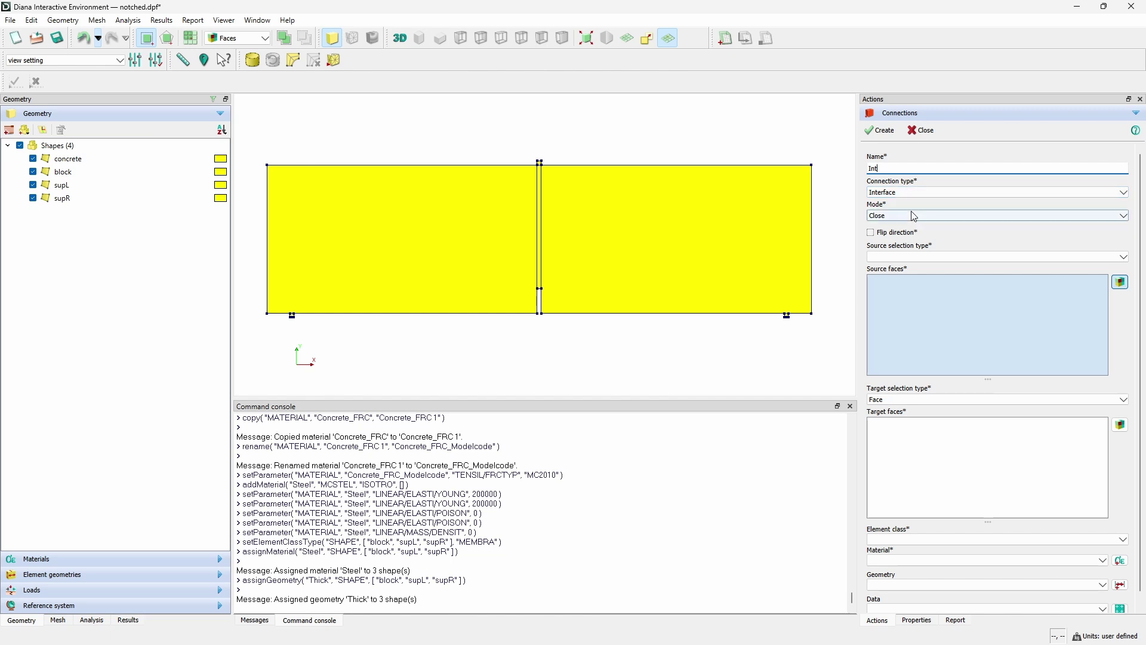
click(906, 262)
click(904, 272)
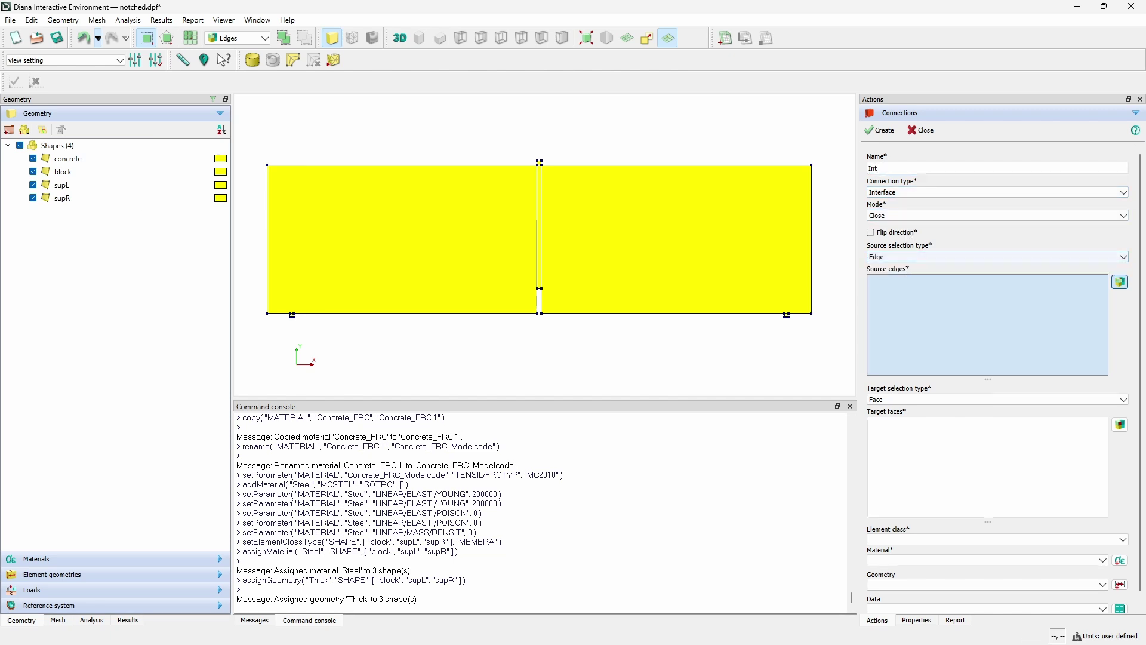
Hide the concrete shape and pick the block's lower edge and the upper edges of supL and supR as source edges
click(33, 158)
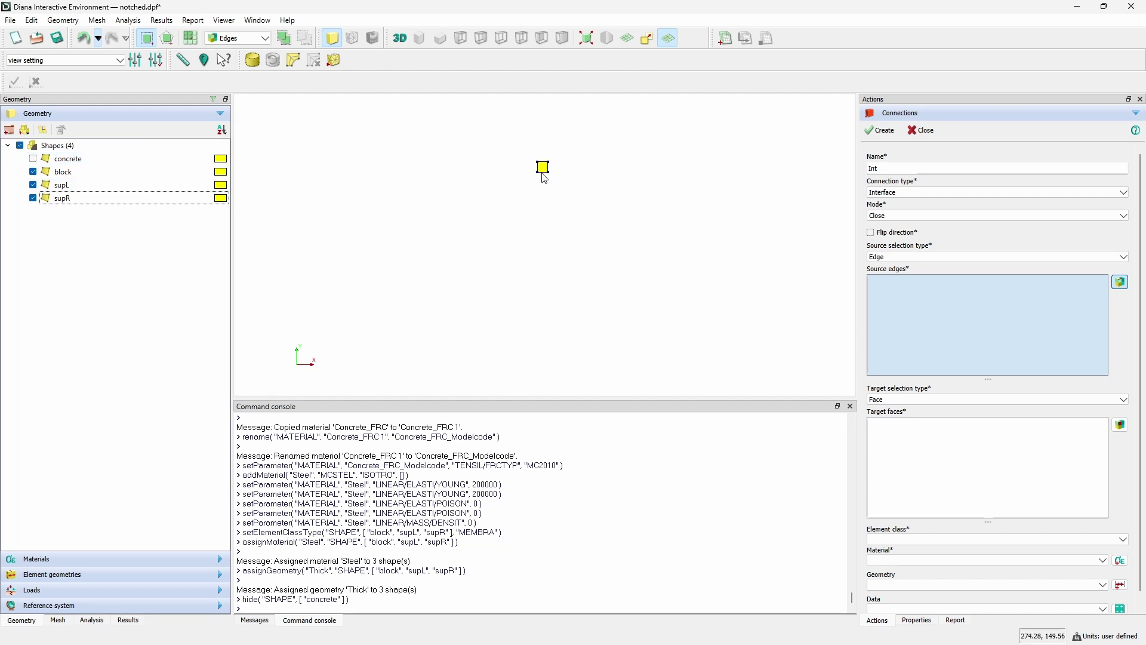
click(543, 173)
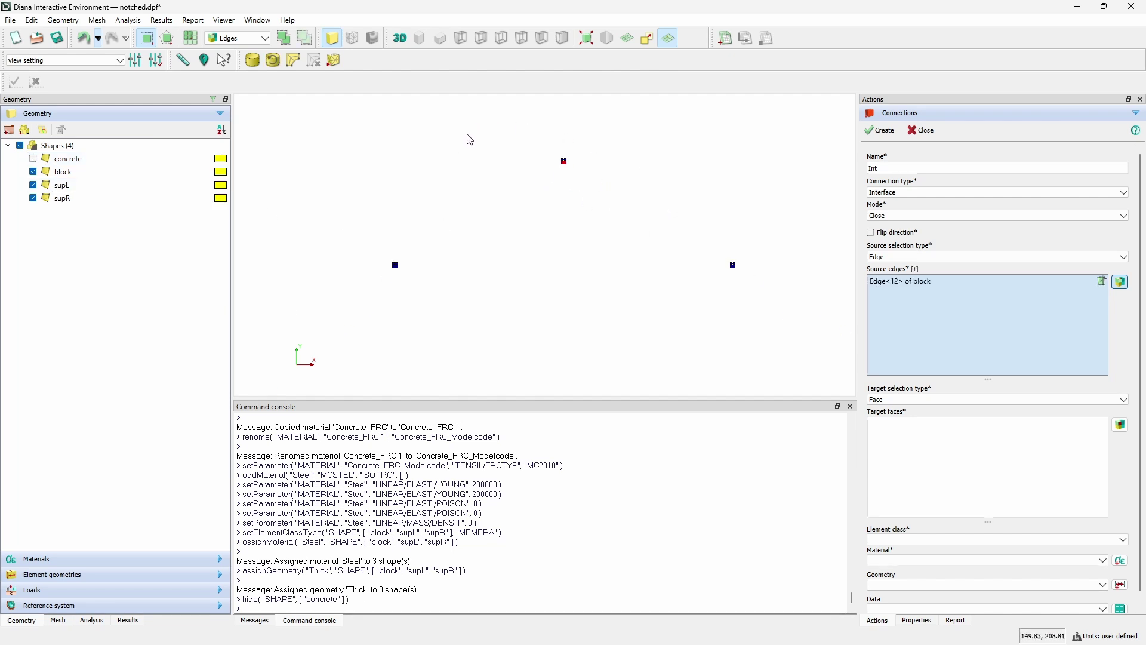
click(378, 266)
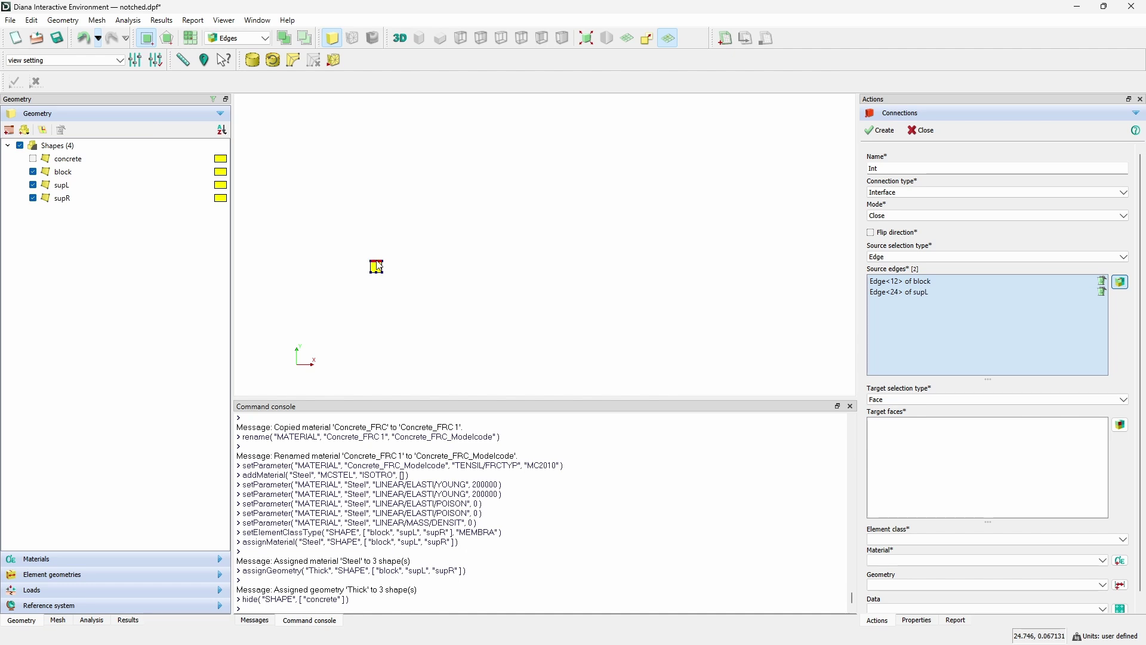
scroll(263, 249, down, 5)
scroll(621, 257, up, 2)
scroll(569, 231, up, 1)
click(594, 262)
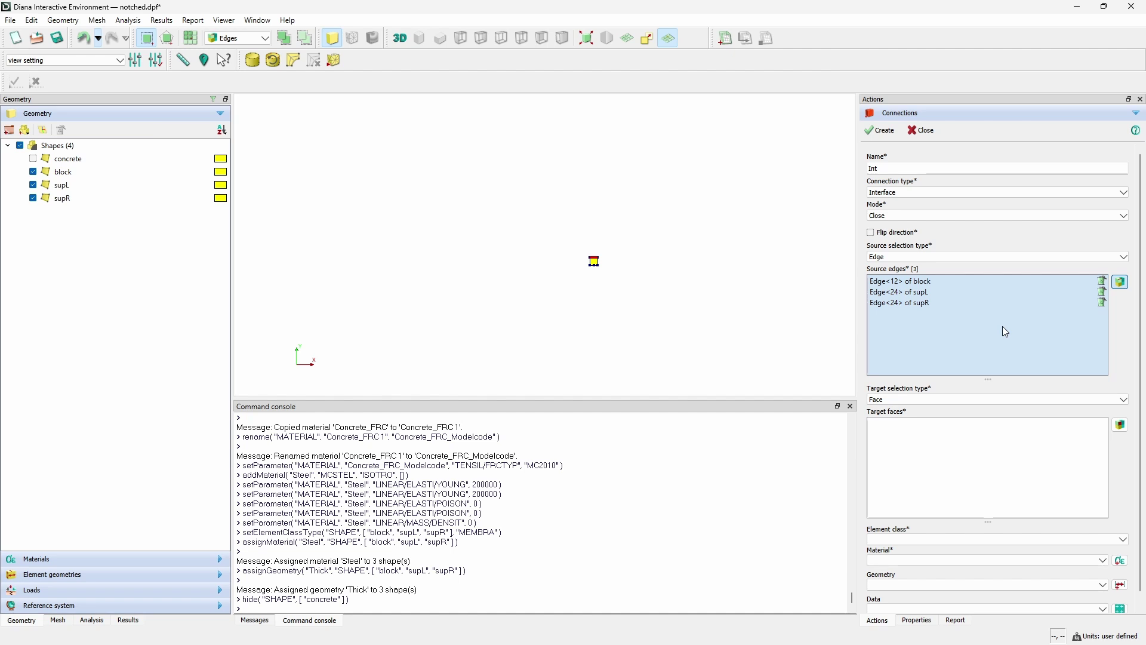
Set the connection's target selection type to Edge and hide the block, supL and supR shapes
click(988, 400)
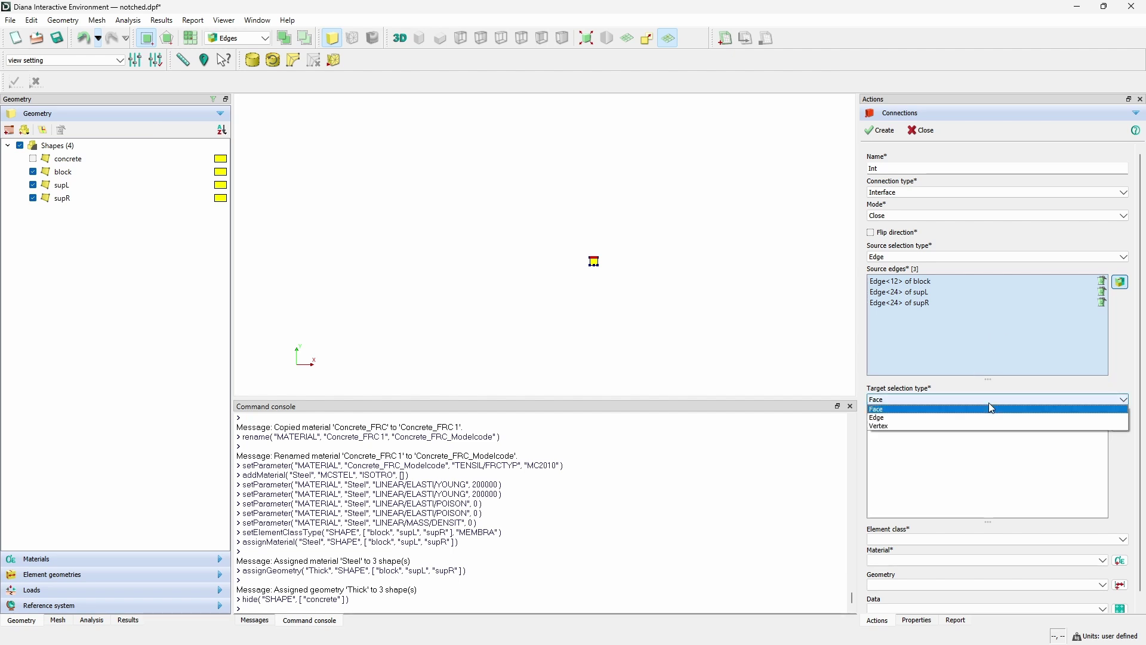
click(977, 420)
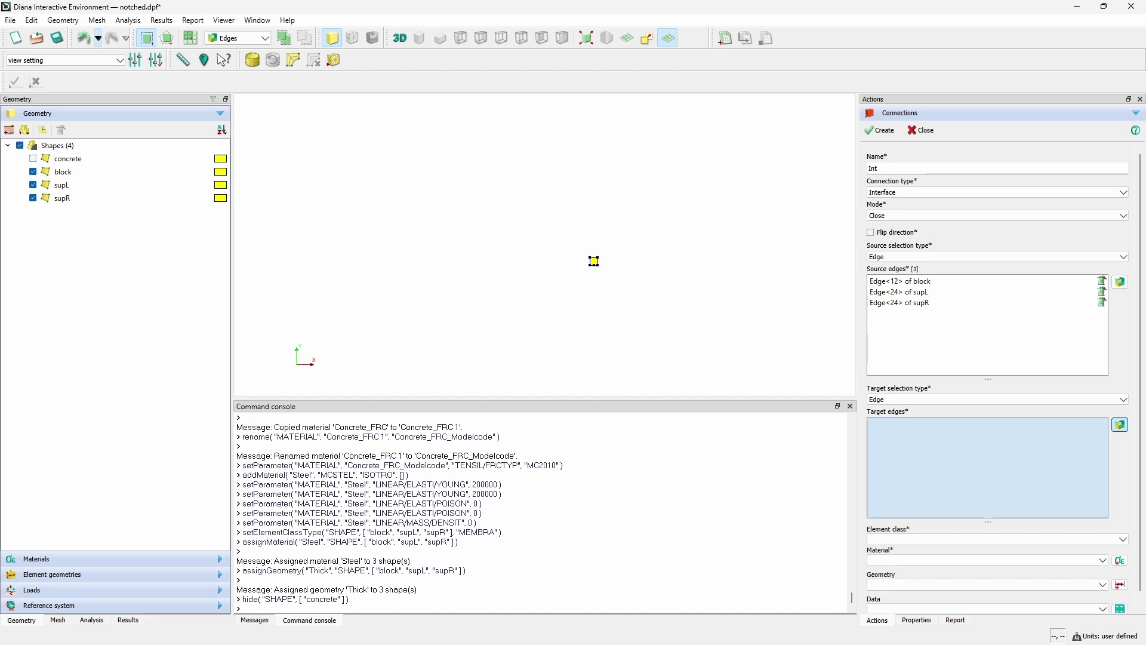
click(32, 172)
click(31, 184)
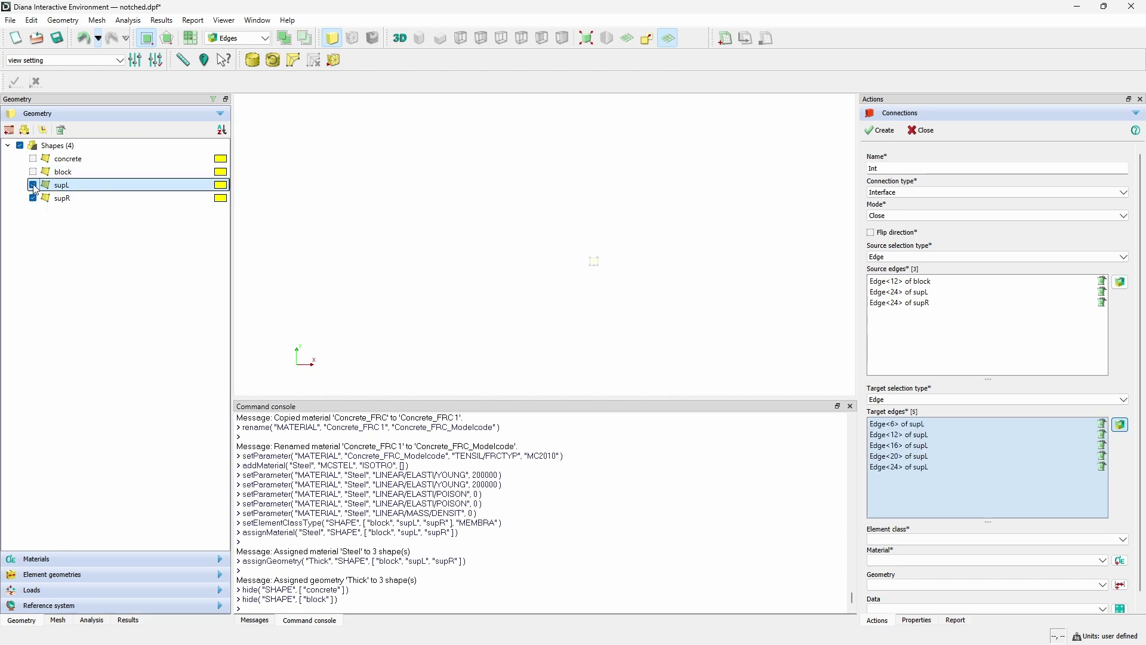
click(32, 185)
click(33, 198)
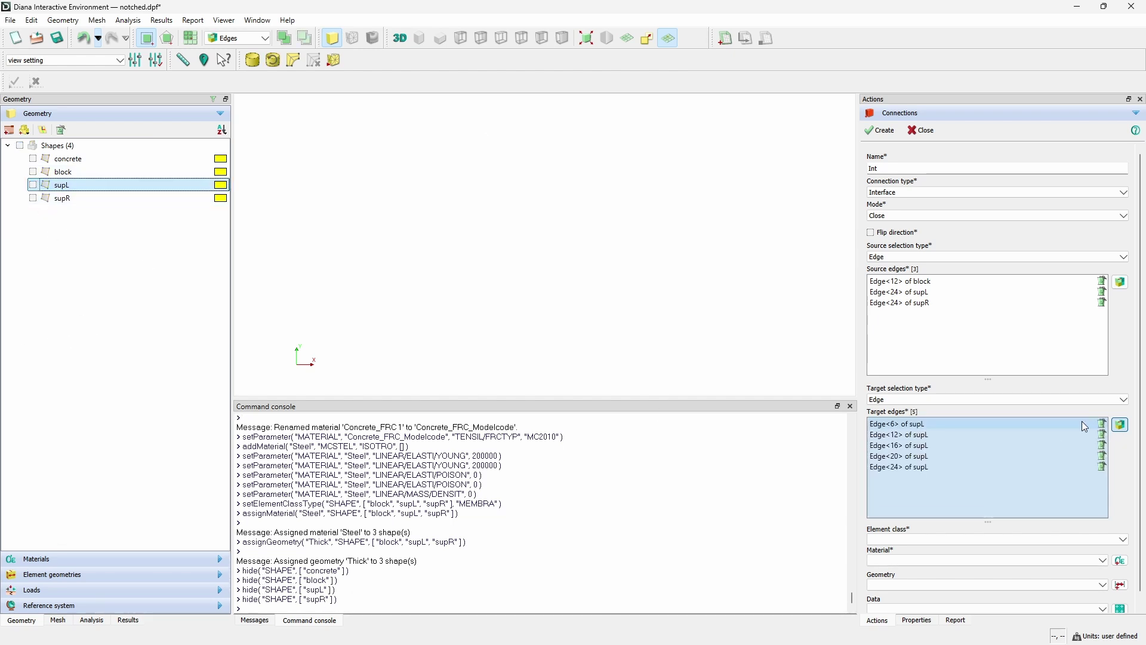
Remove all supL edges from the connection's target edges
click(1025, 427)
key(ctrl+a)
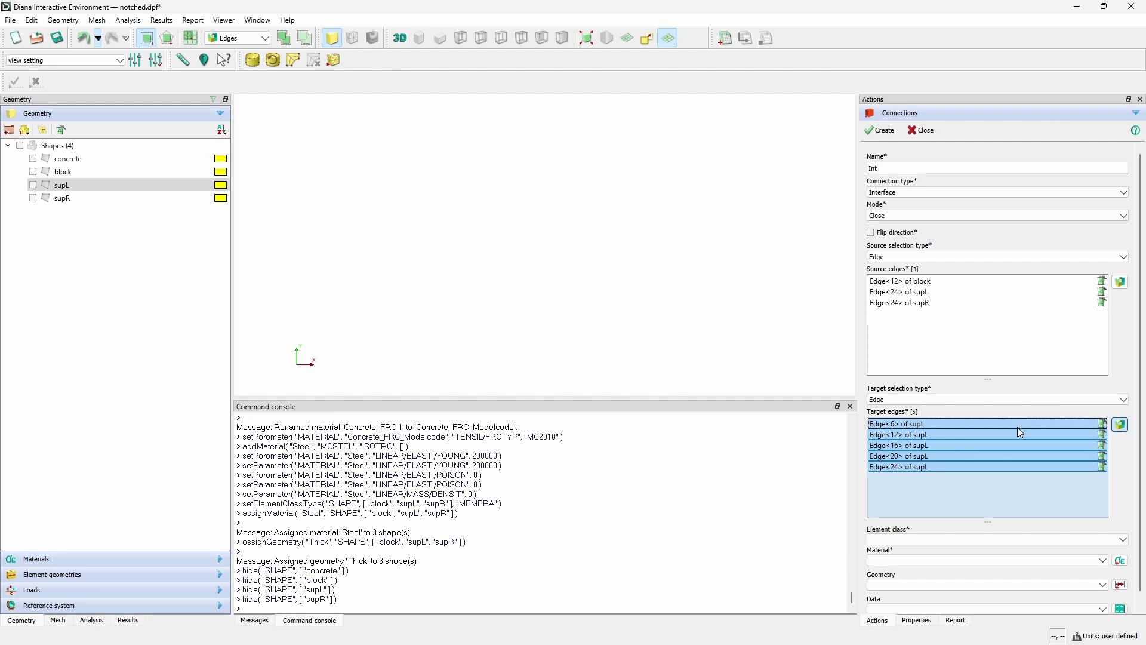
key(Delete)
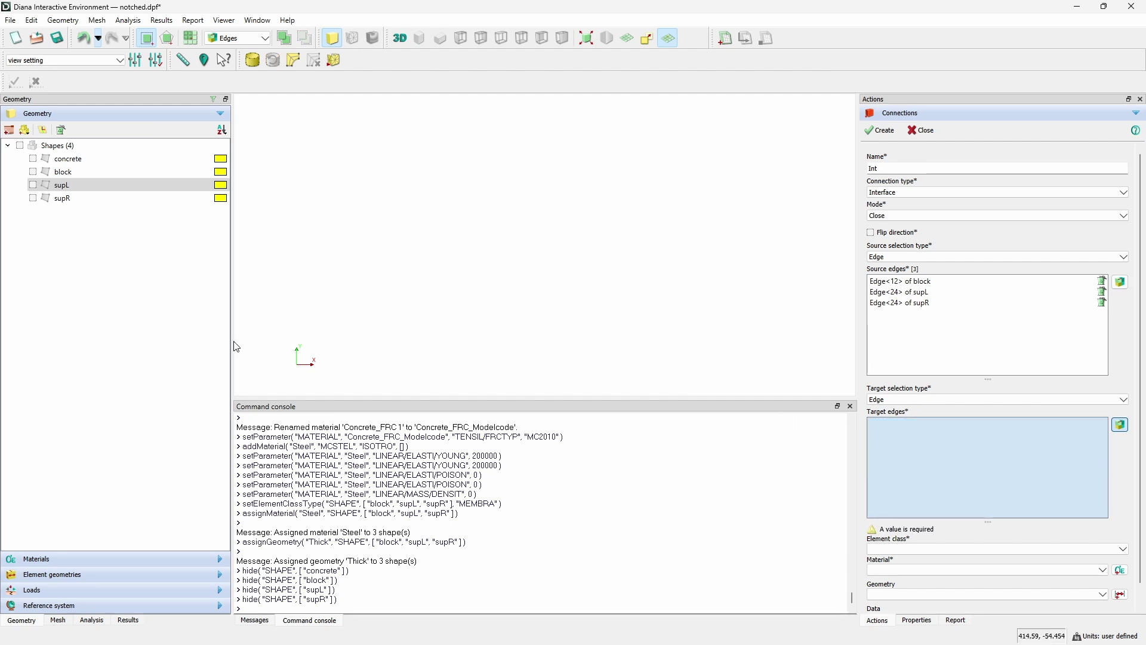
Show the concrete shape and pick its short top edge above the notch and both bottom edges beside the notch as target edges
click(32, 158)
click(33, 158)
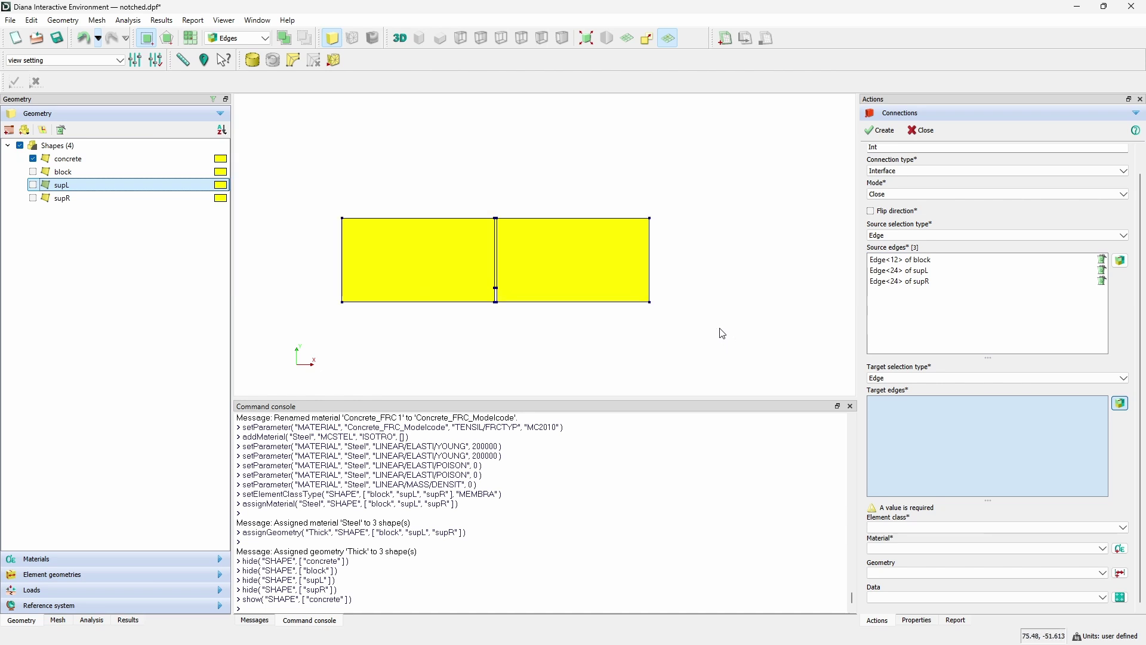
scroll(497, 222, up, 3)
scroll(496, 219, up, 2)
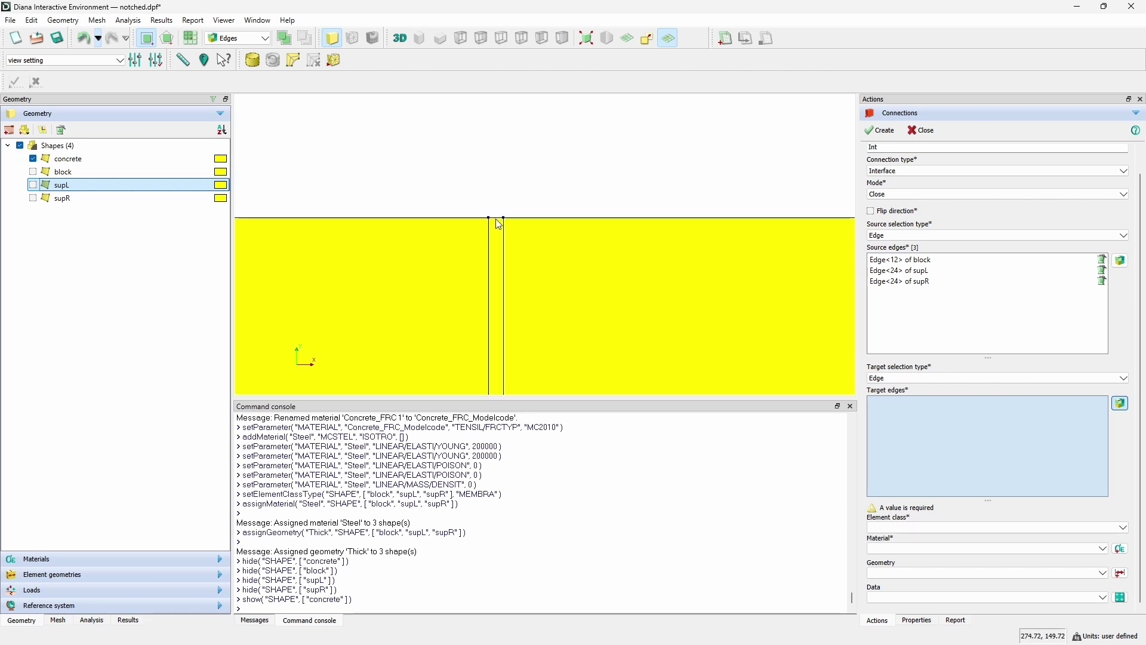
click(496, 219)
click(498, 219)
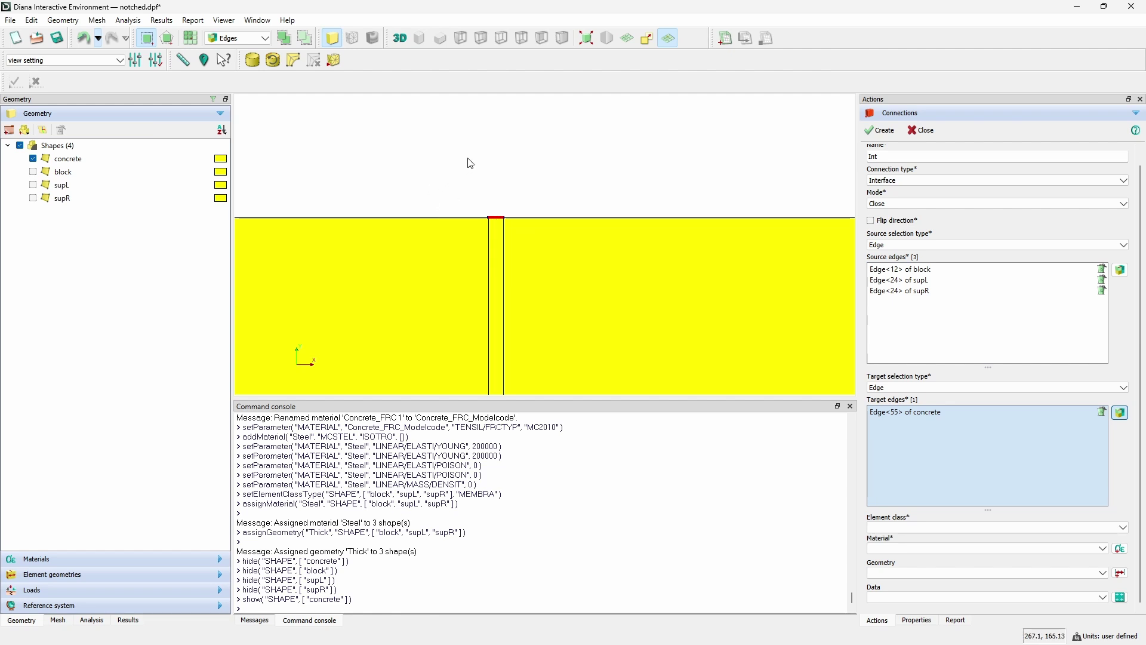
scroll(471, 161, down, 5)
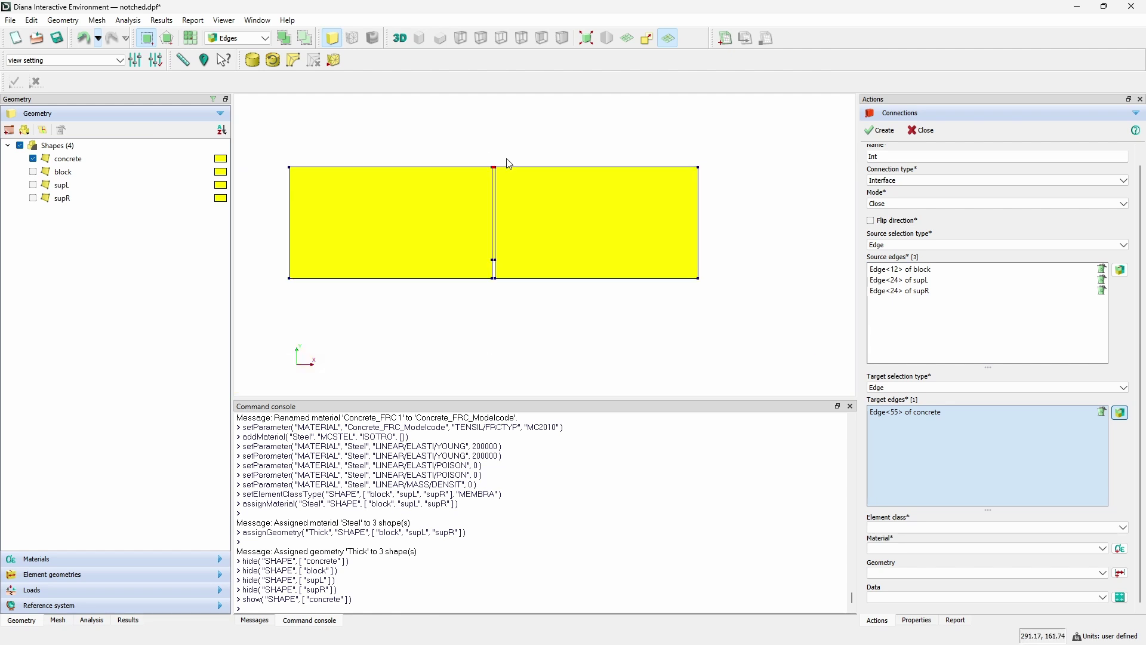
click(384, 279)
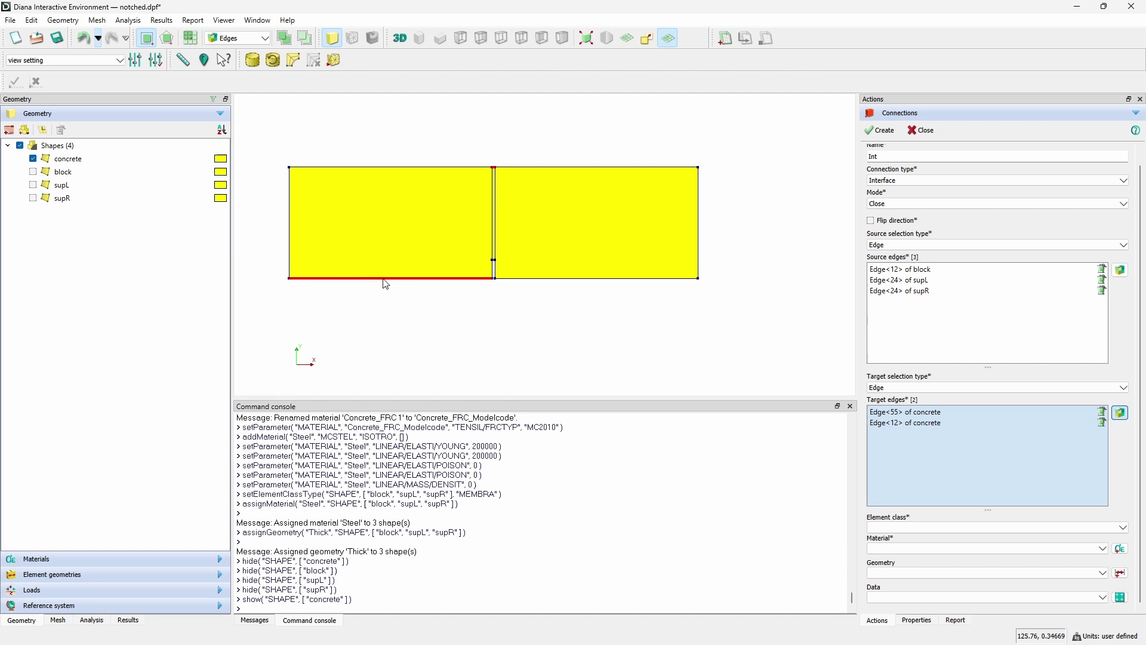
click(599, 280)
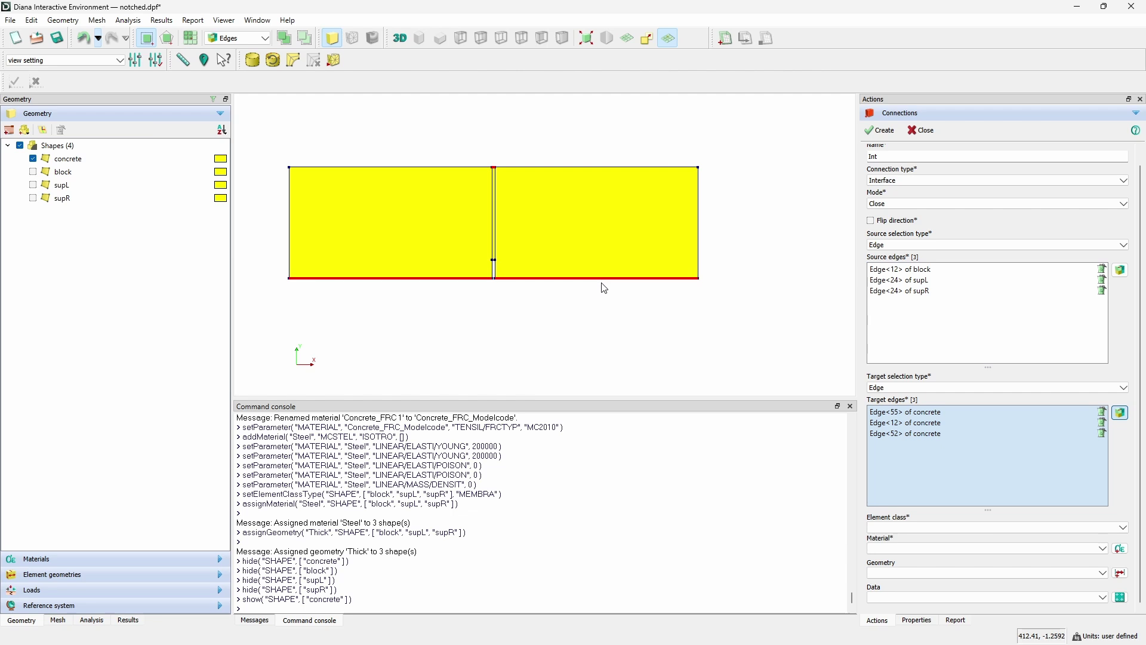
Set the connection's element class to Structural Line Interfaces and add a linear elastic interface material named Interface
click(956, 527)
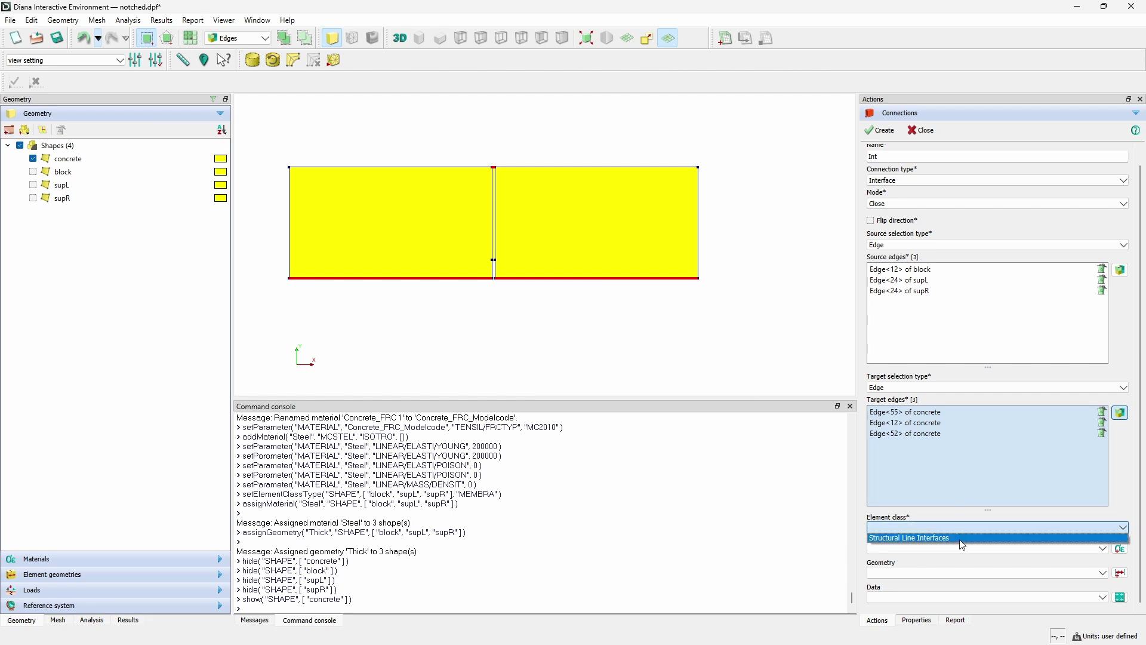
click(961, 538)
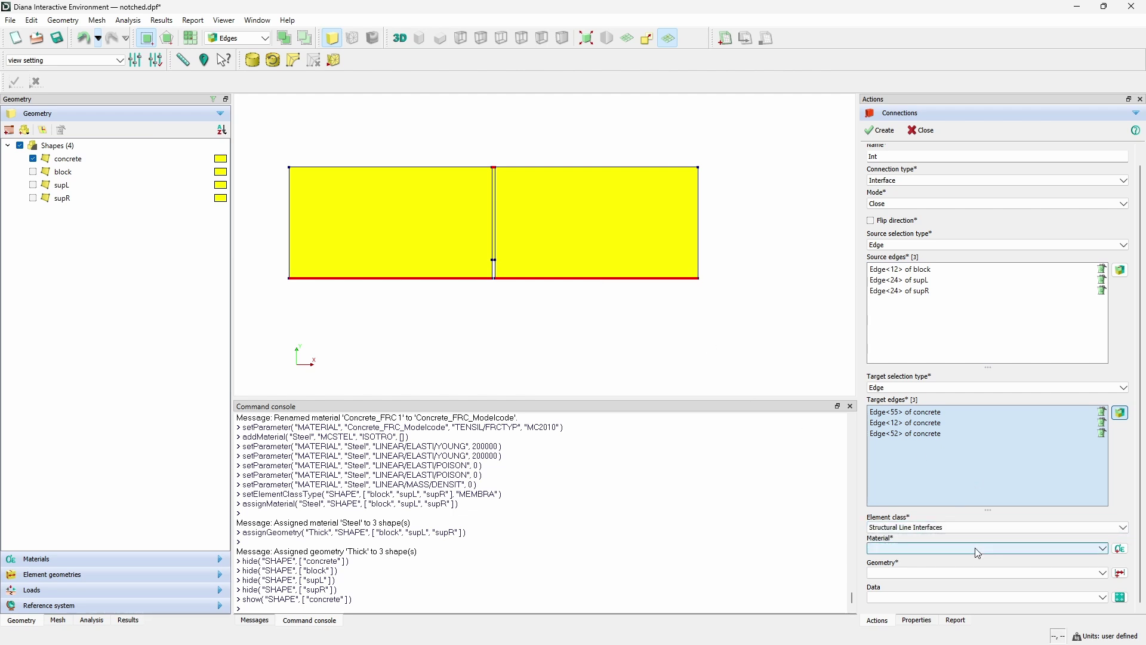
click(1120, 548)
triple_click(565, 283)
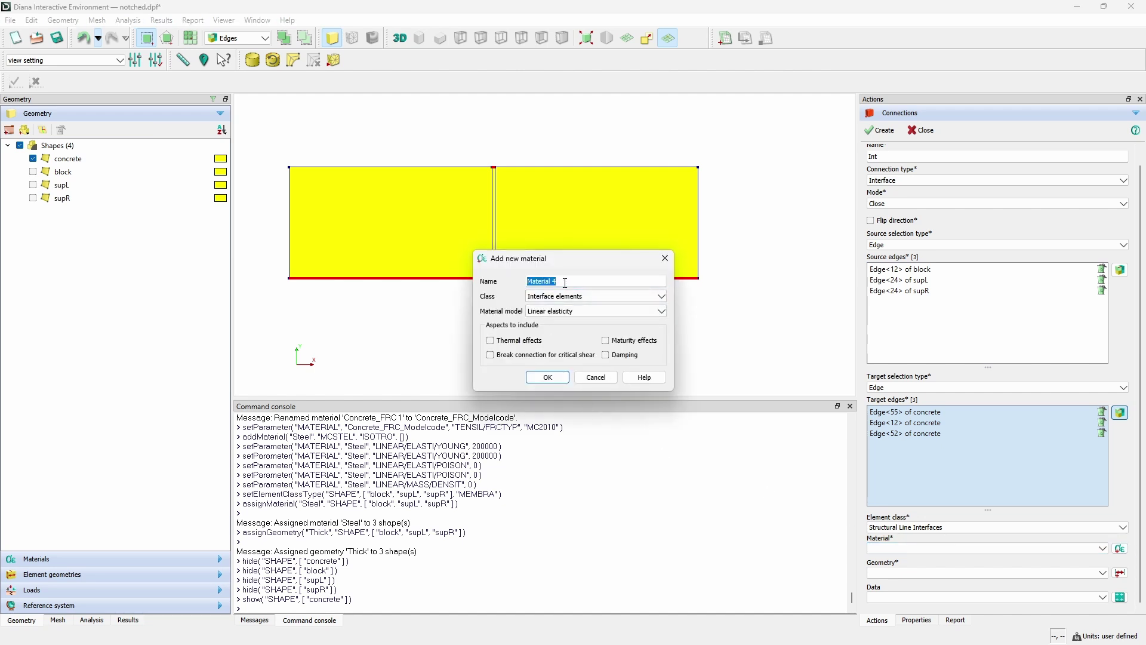
text(Interface)
click(545, 377)
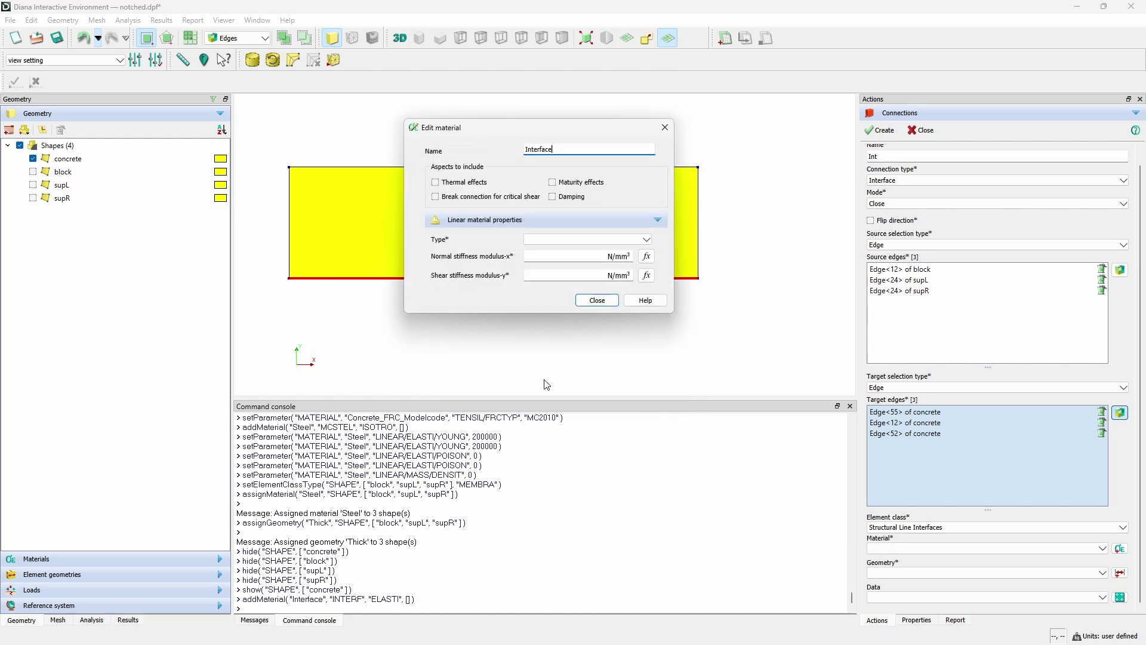
Define the Interface material as 2D line interface with normal stiffness modulus 1000 N/mm³ and shear stiffness modulus 10 N/mm³
click(549, 240)
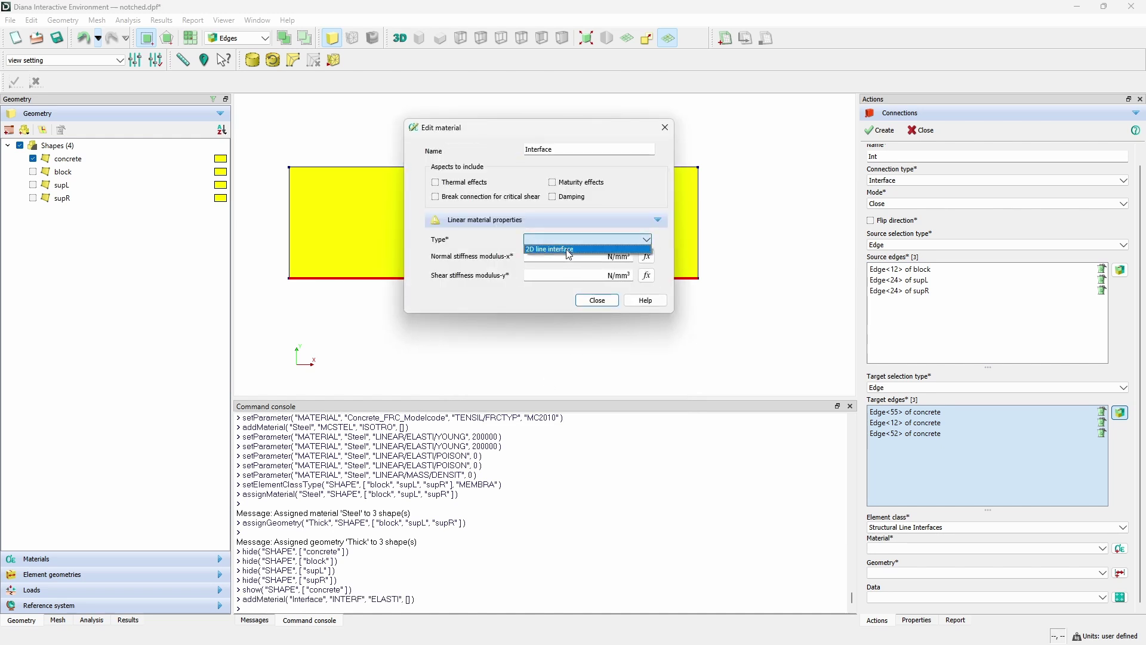
click(568, 250)
click(568, 259)
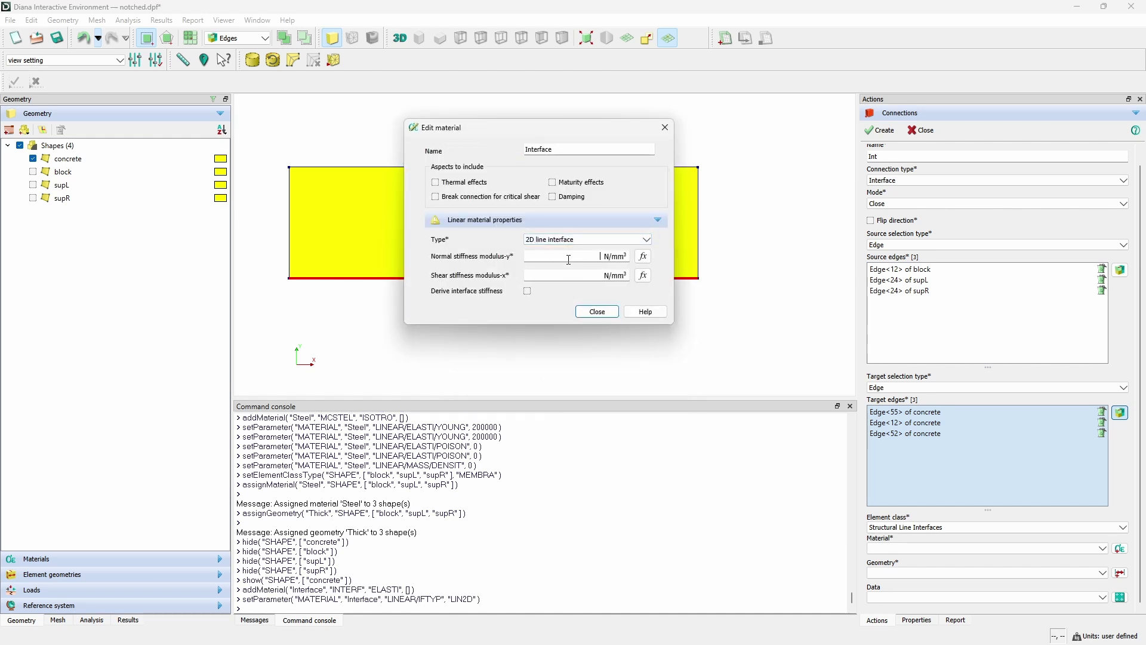
text(1000)
key(Tab)
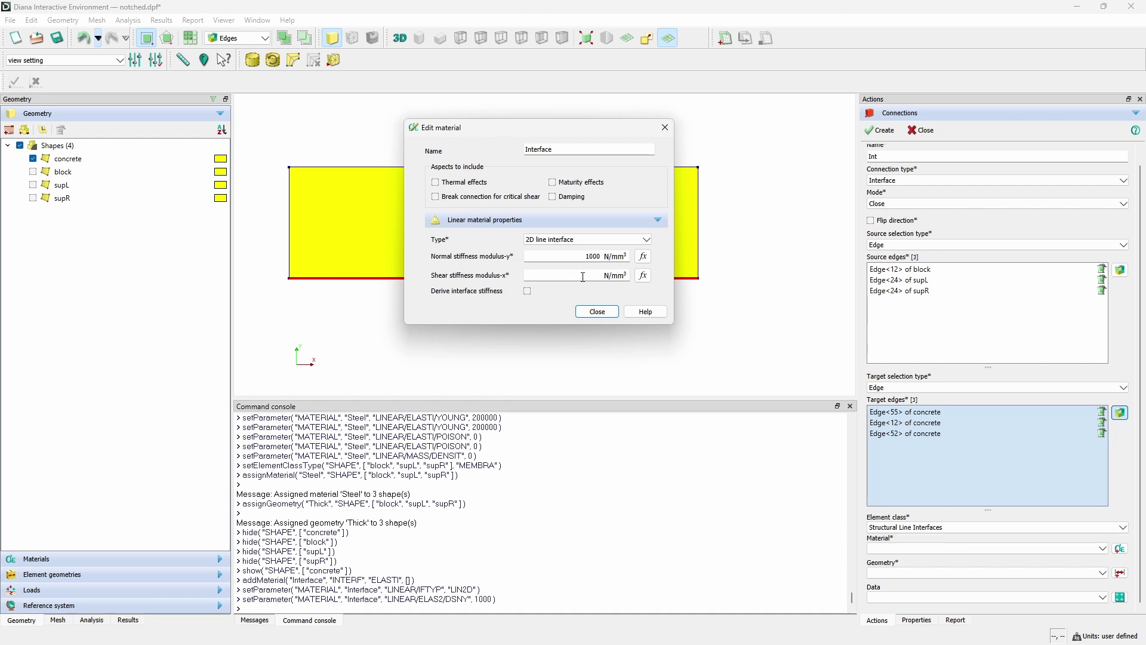
text(10)
click(597, 312)
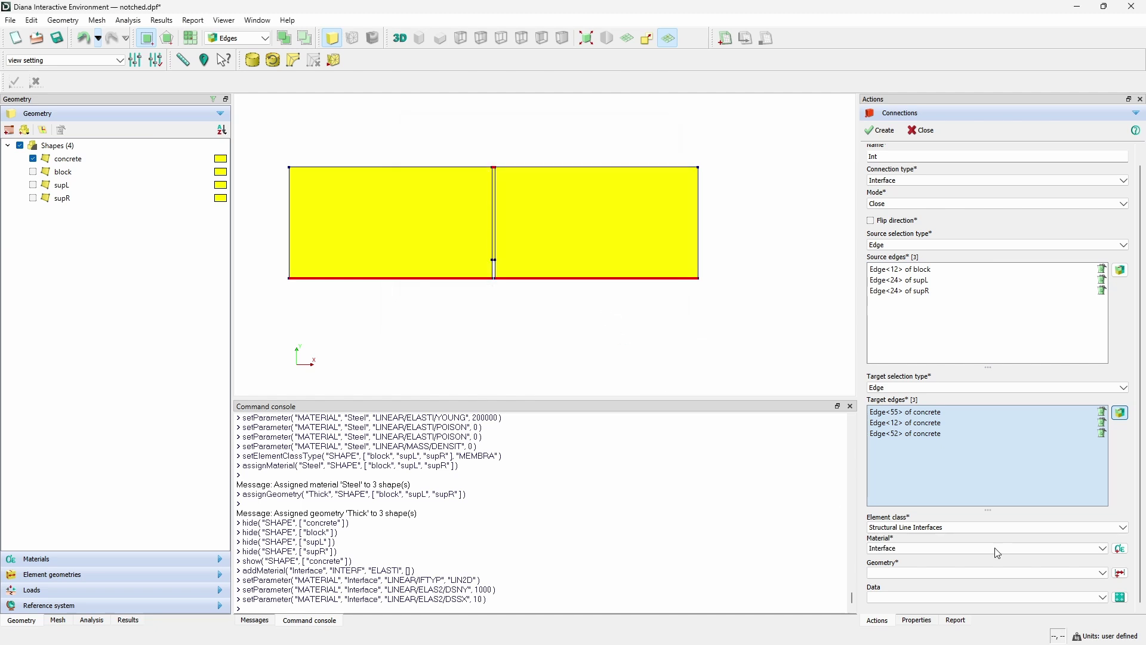
Add a 2D line interface element geometry named Interface with thickness 150 mm, and create the Int connection
click(1120, 572)
triple_click(579, 307)
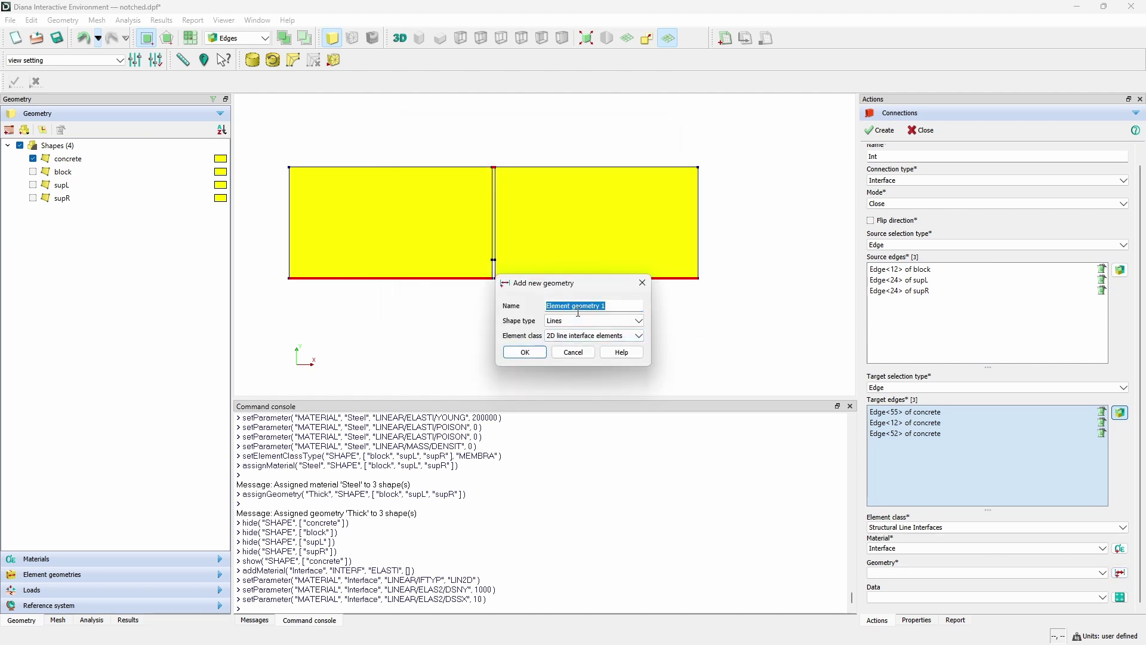
text(Interface)
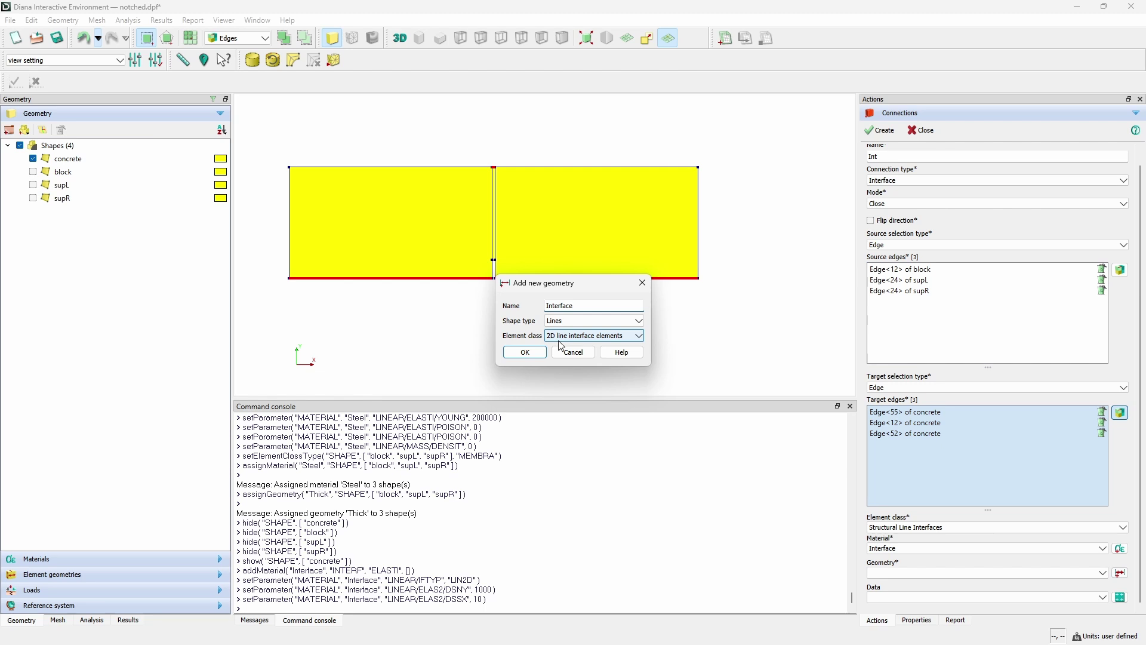
click(525, 352)
click(585, 169)
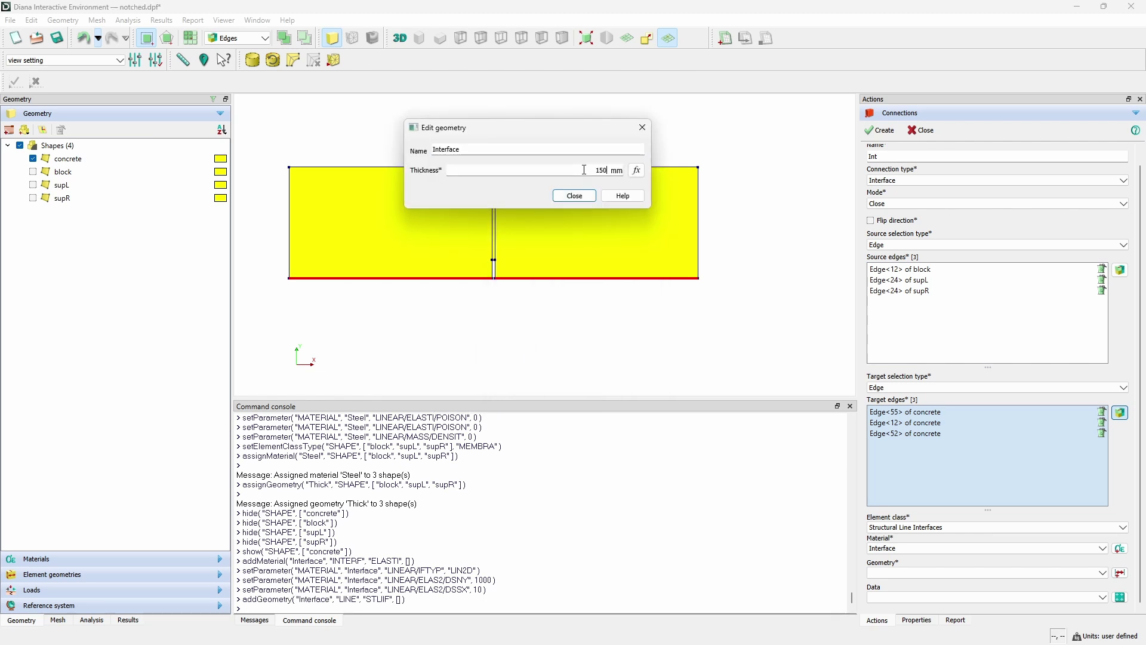
text(150)
click(575, 196)
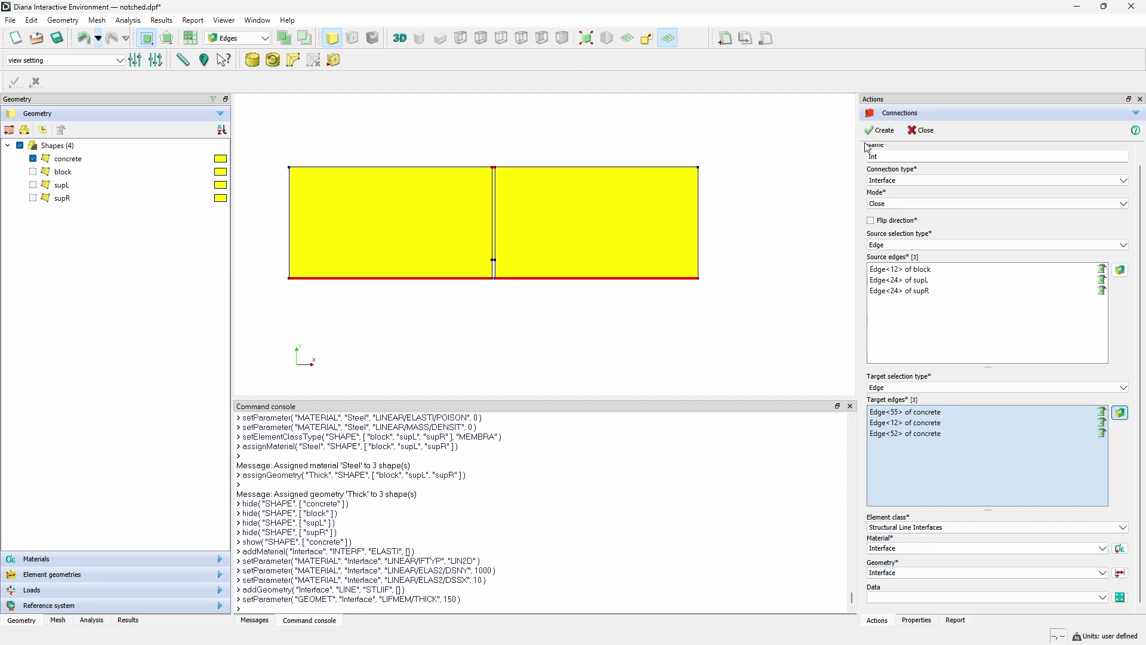
click(885, 132)
click(922, 130)
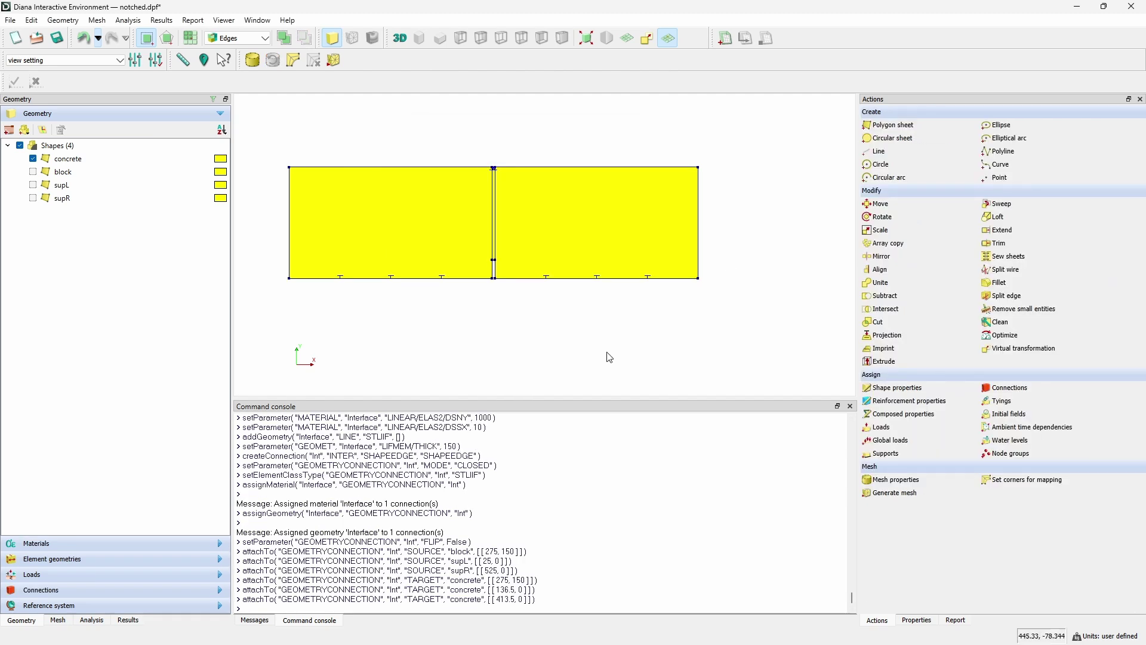
Clear the selection and show the block, supL and supR shapes alongside the concrete
right_click(521, 341)
click(380, 329)
click(33, 171)
click(33, 184)
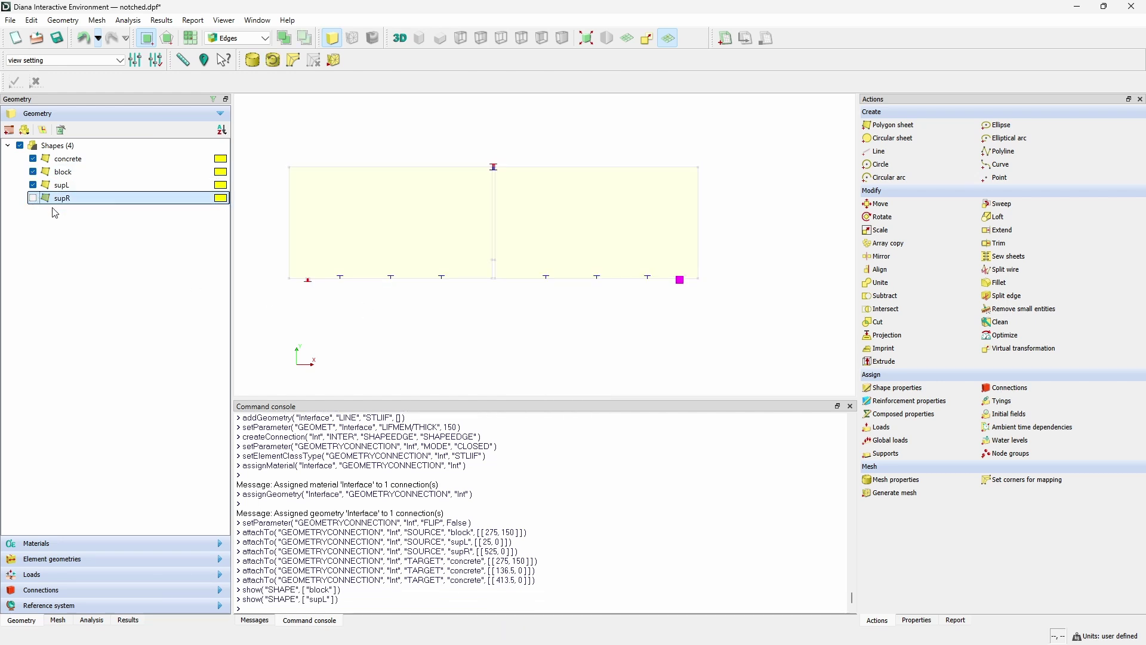
scroll(486, 158, up, 6)
scroll(627, 182, down, 6)
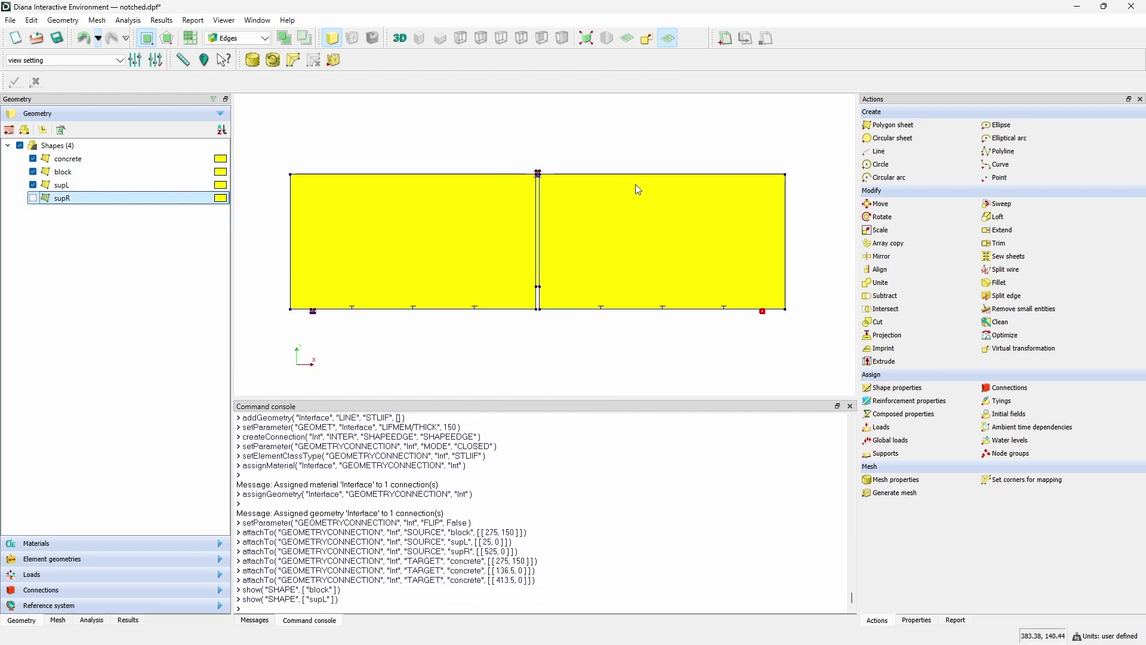
scroll(735, 313, up, 3)
scroll(739, 318, up, 3)
scroll(686, 299, down, 2)
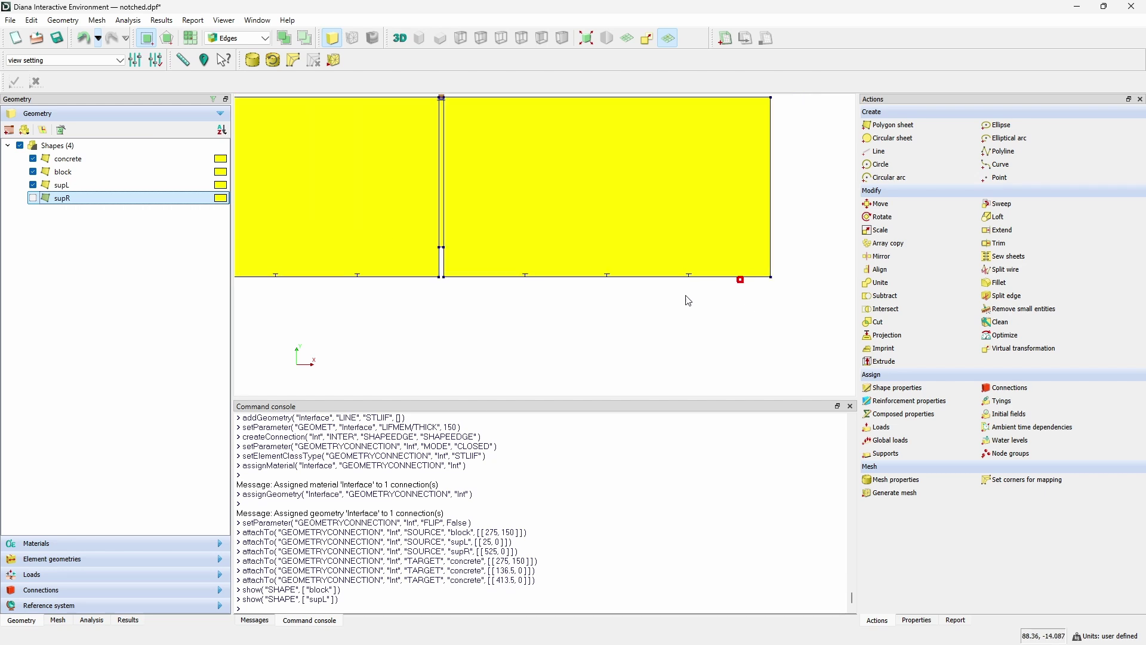
click(33, 198)
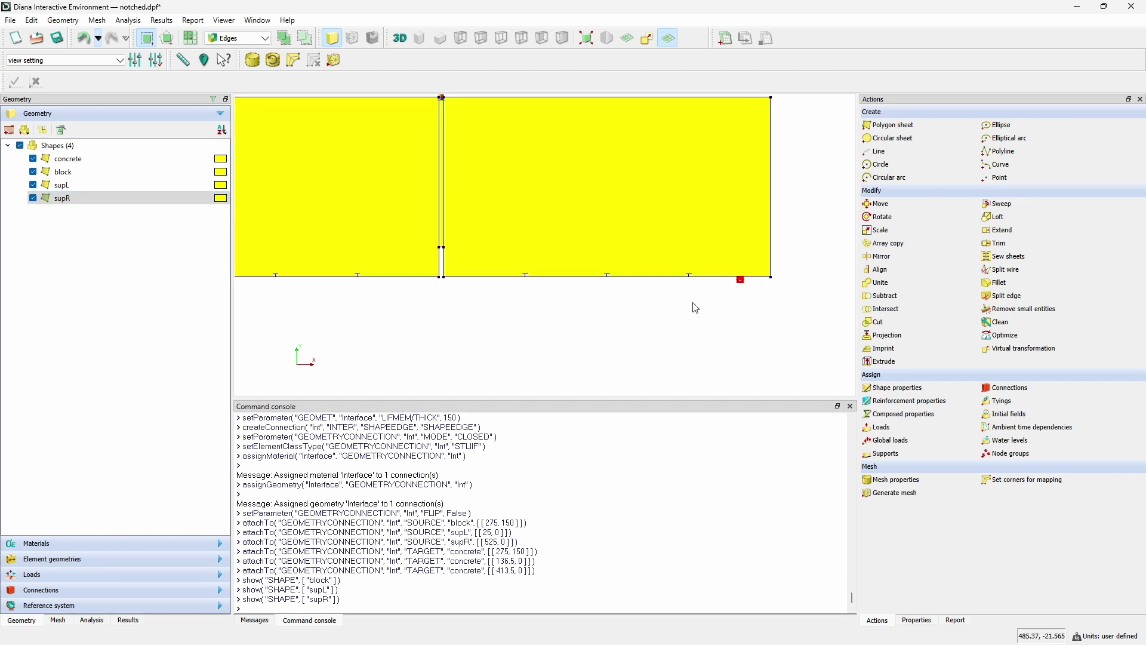
right_click(694, 307)
click(725, 413)
scroll(768, 320, down, 2)
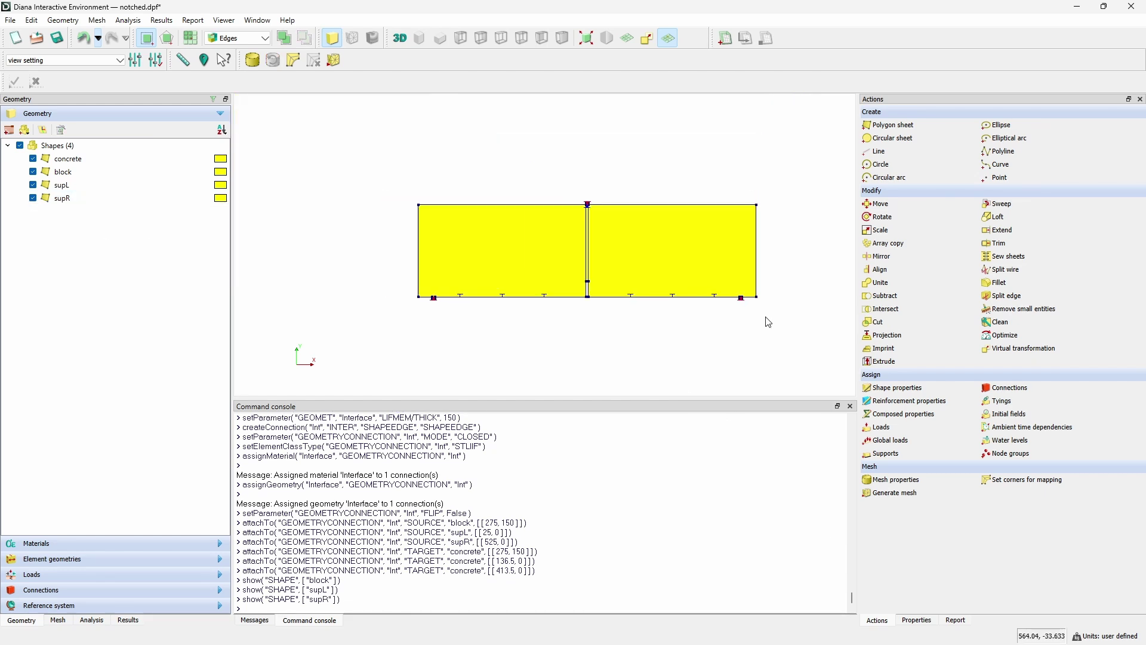
scroll(445, 327, up, 1)
scroll(537, 323, down, 2)
scroll(629, 319, up, 2)
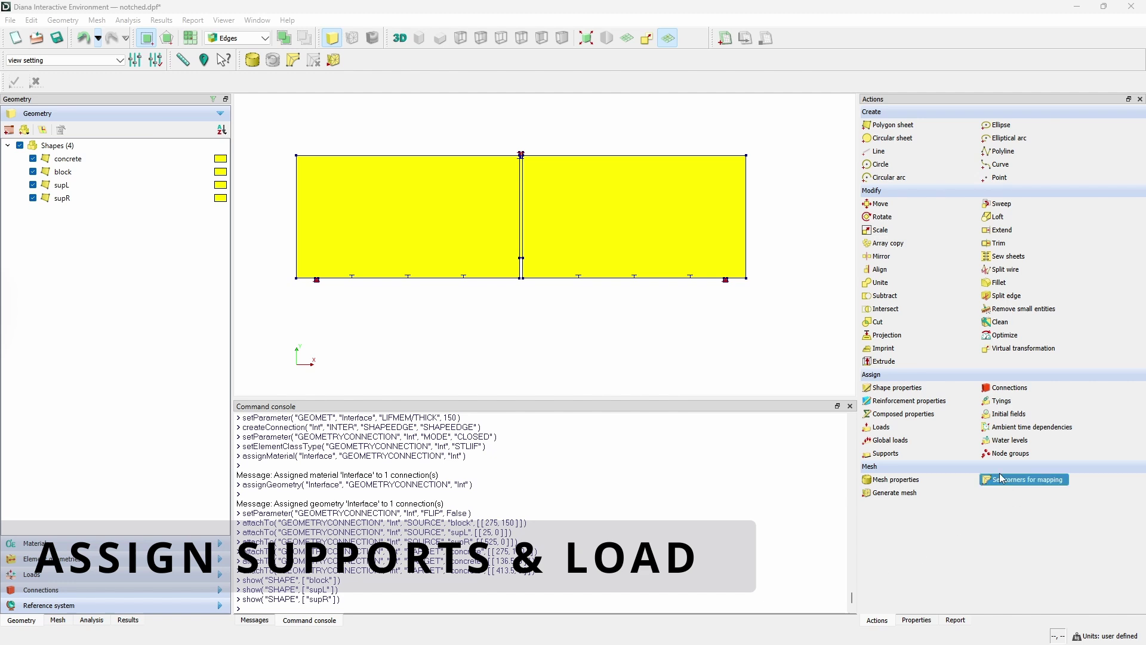
Start a new support named SupL and add a support set SupL for it
click(885, 453)
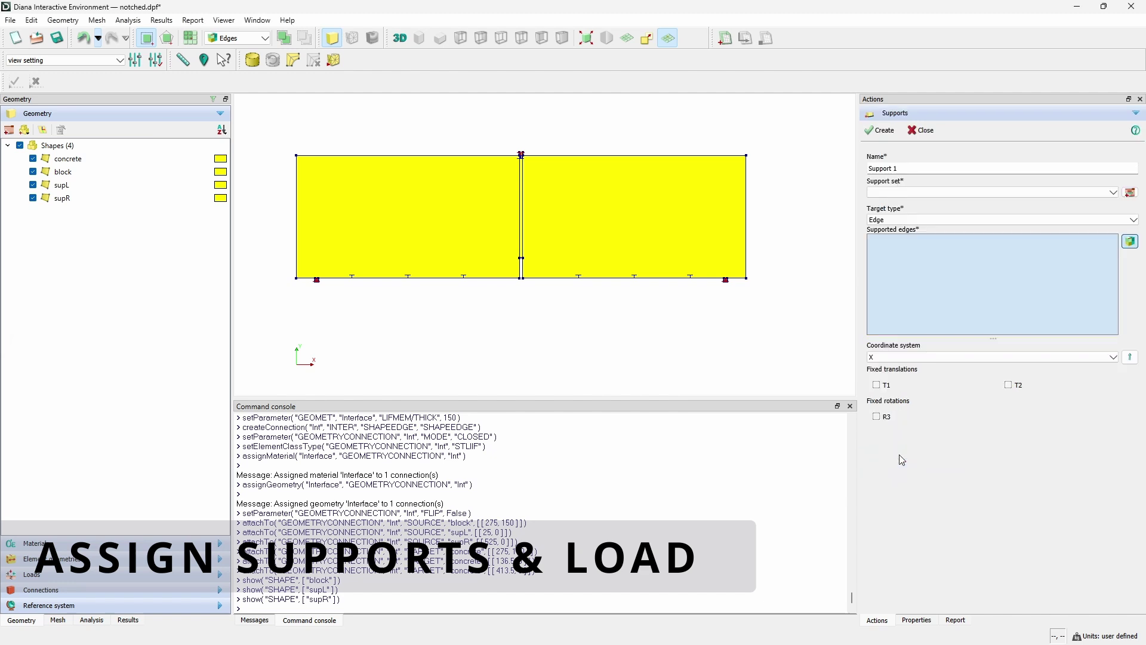
triple_click(931, 164)
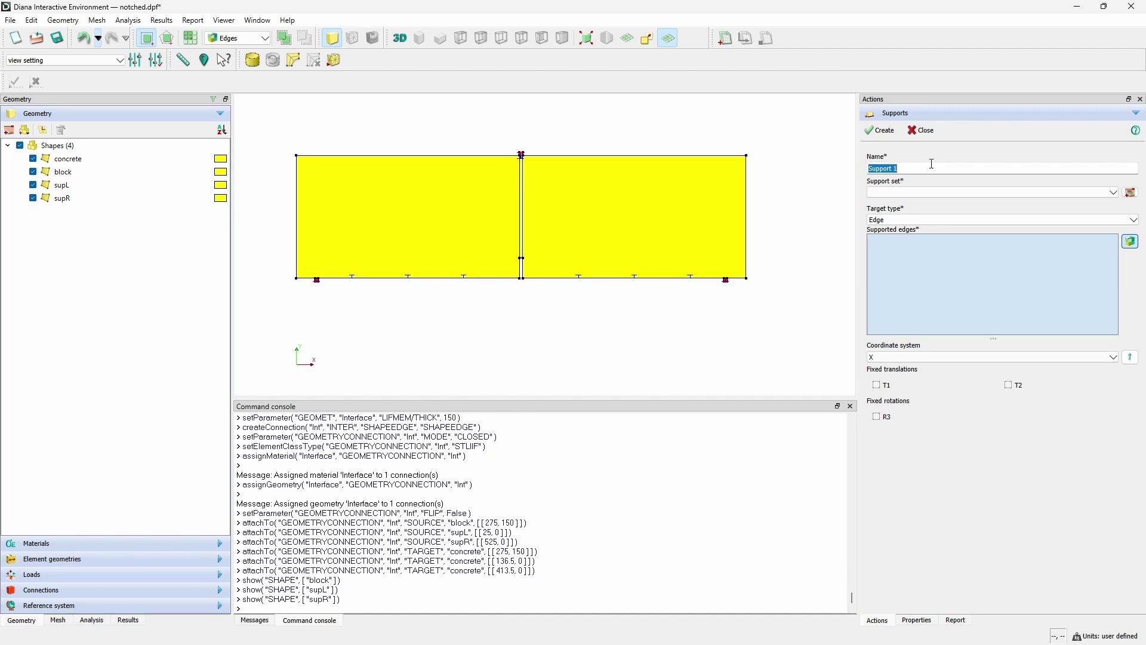
text(SupL)
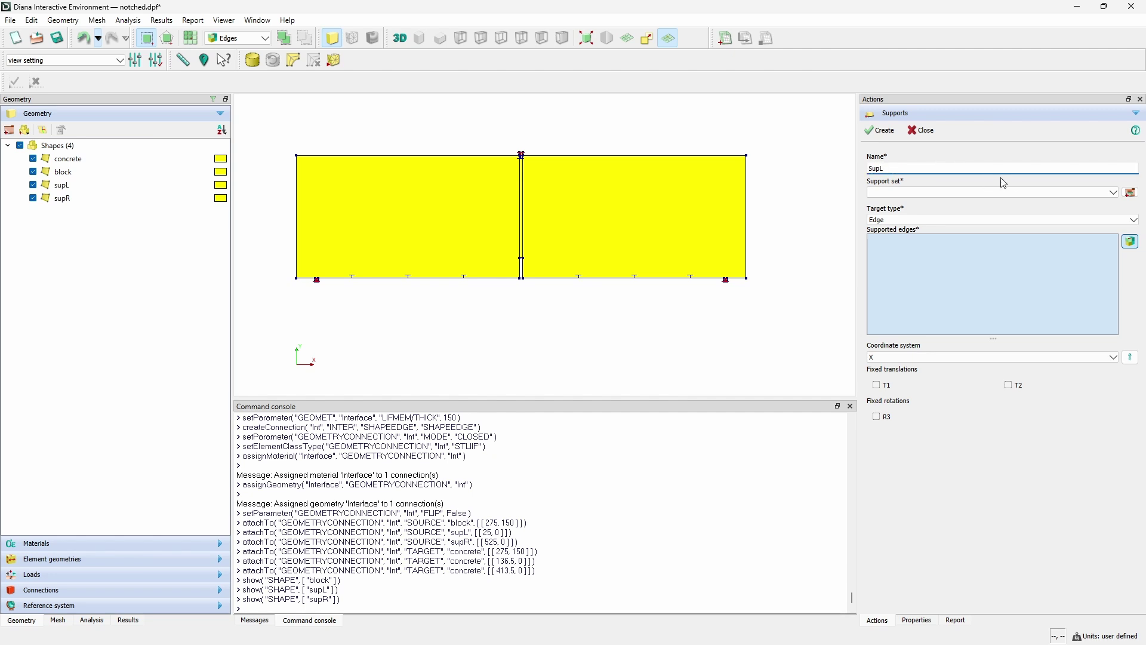
click(1130, 192)
key(ctrl+a)
text(S)
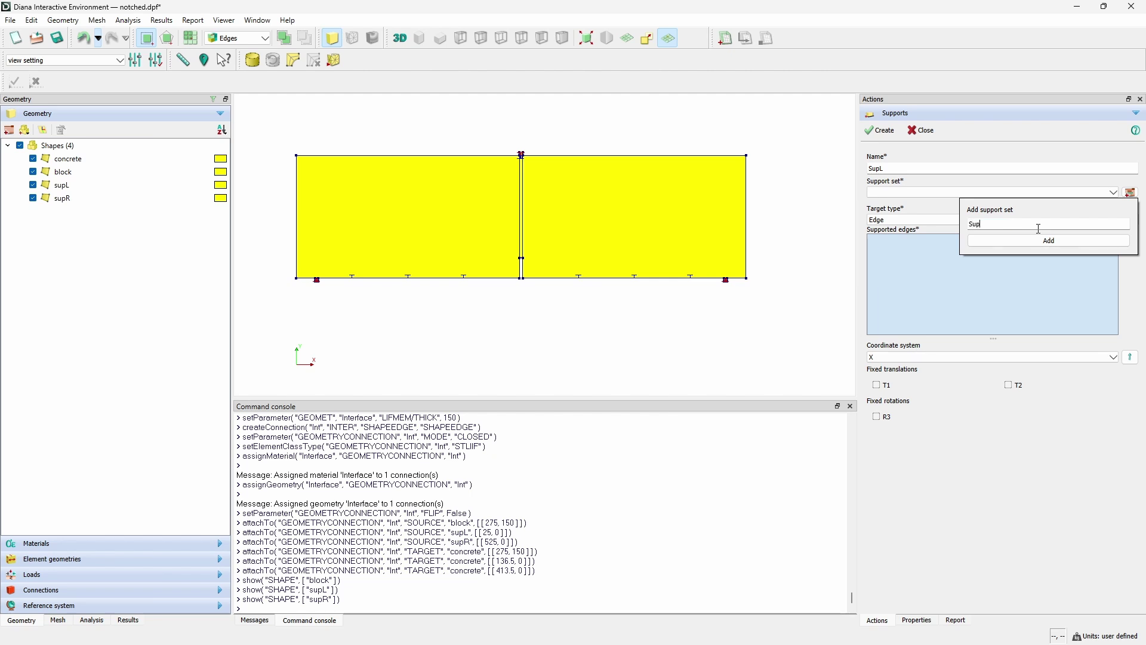
click(1037, 237)
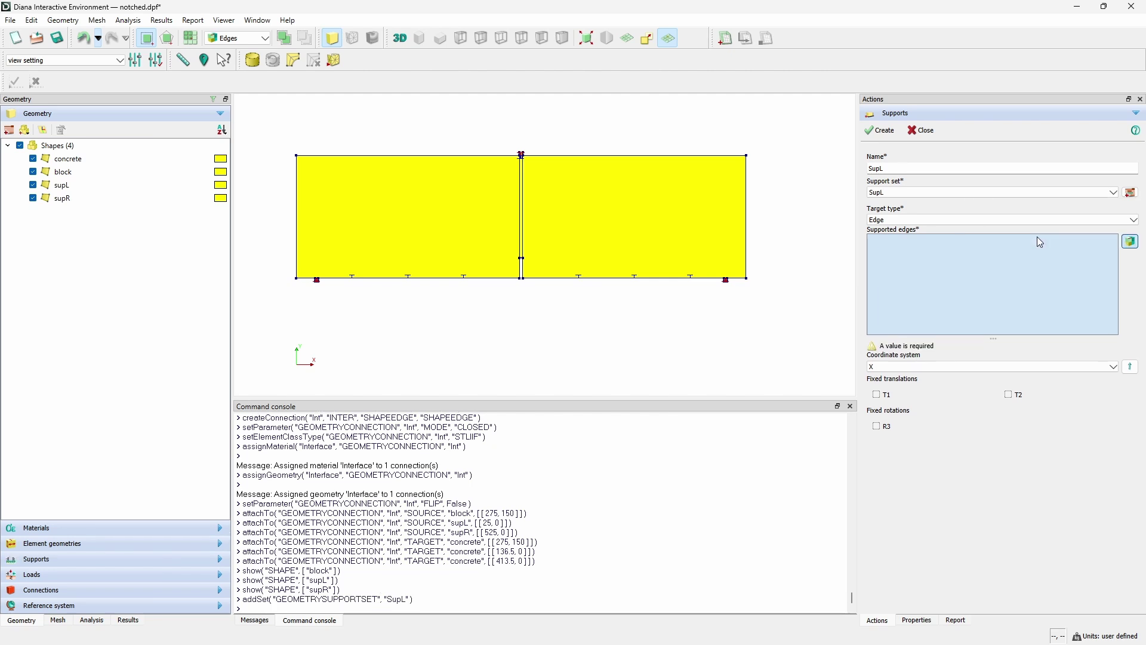
Create the SupL support on the middle vertex of supL's lower edge, using the Vertex target type and fixing translation T2
click(925, 221)
click(897, 257)
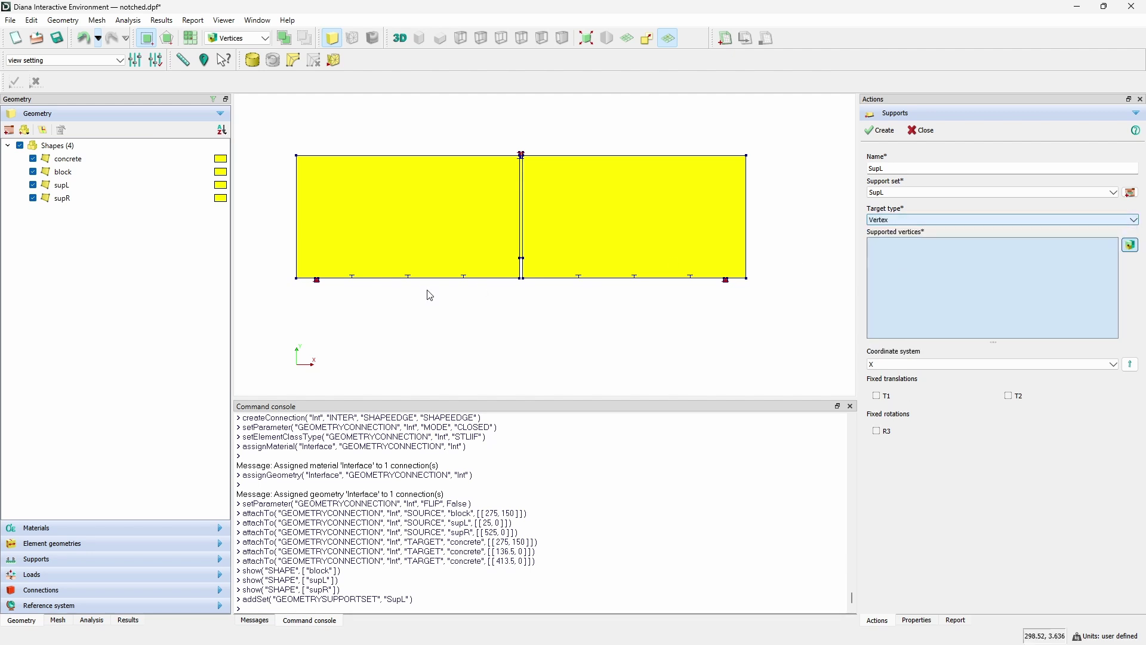
scroll(315, 280, up, 5)
scroll(323, 291, up, 2)
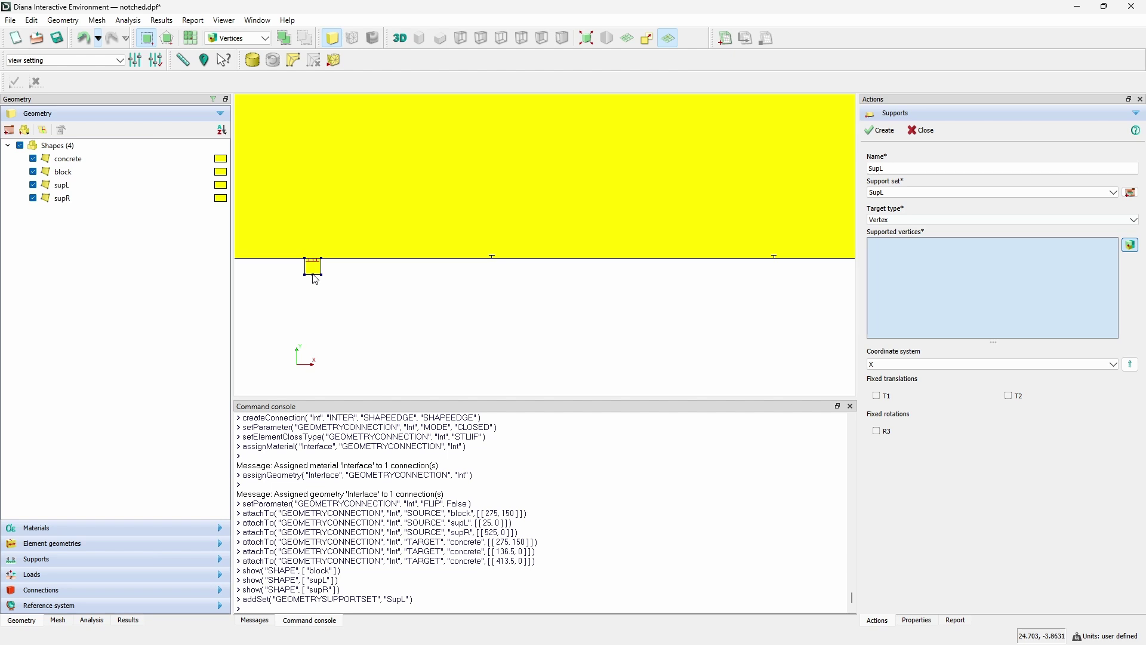
click(315, 278)
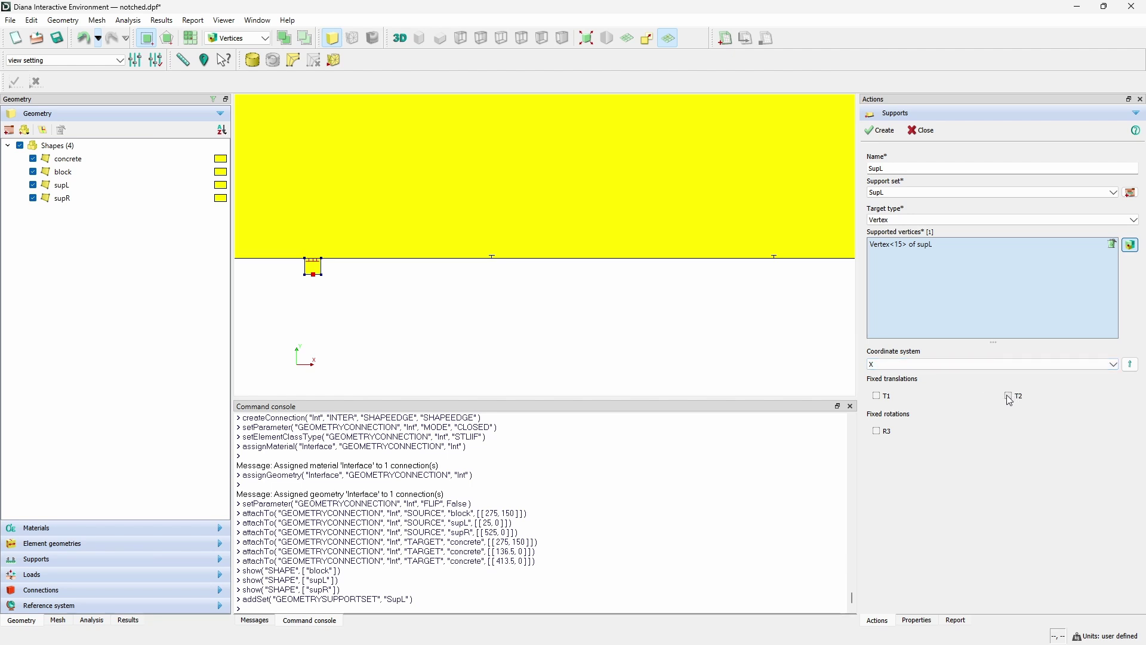
click(887, 132)
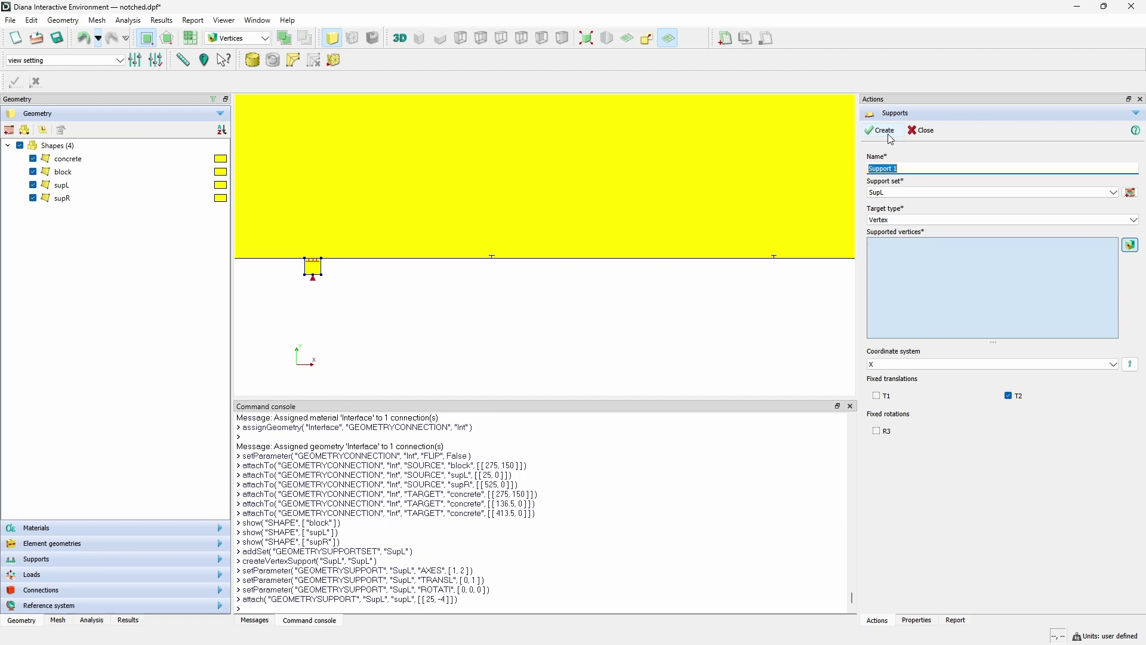
Name the next support SupR and add a support set SupR for it
text(SupR)
click(1130, 193)
triple_click(1019, 225)
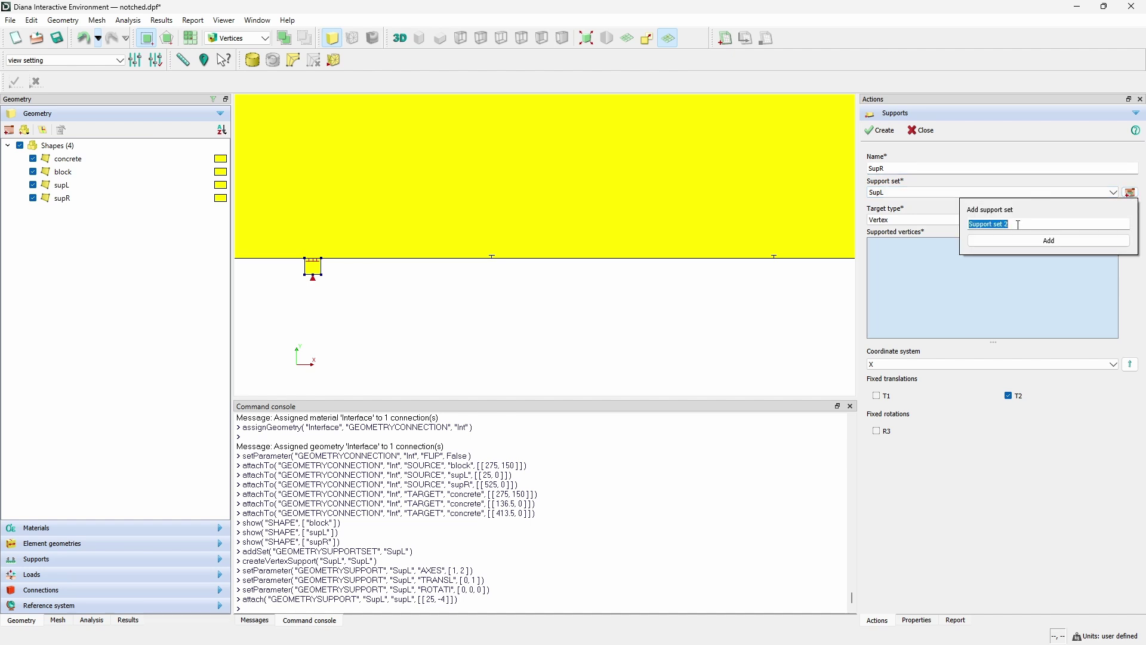
text(SupR)
click(1022, 240)
Create the SupR support on the middle vertex of supR's lower edge, adding fixed translation T1 to T2
scroll(385, 281, down, 1)
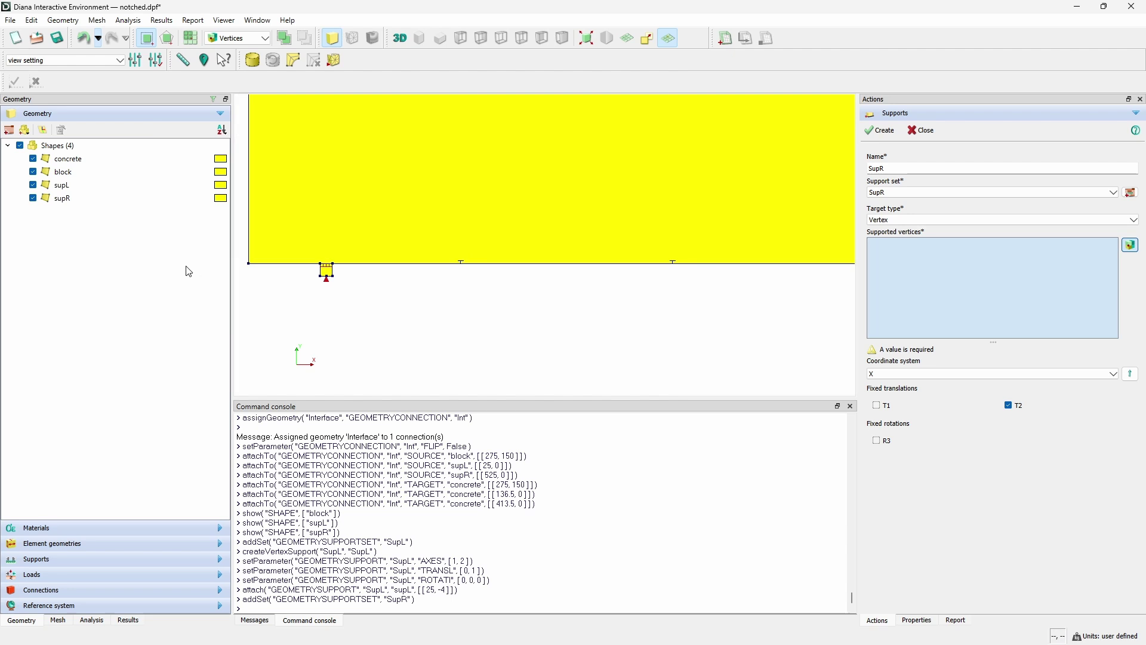
scroll(424, 289, down, 4)
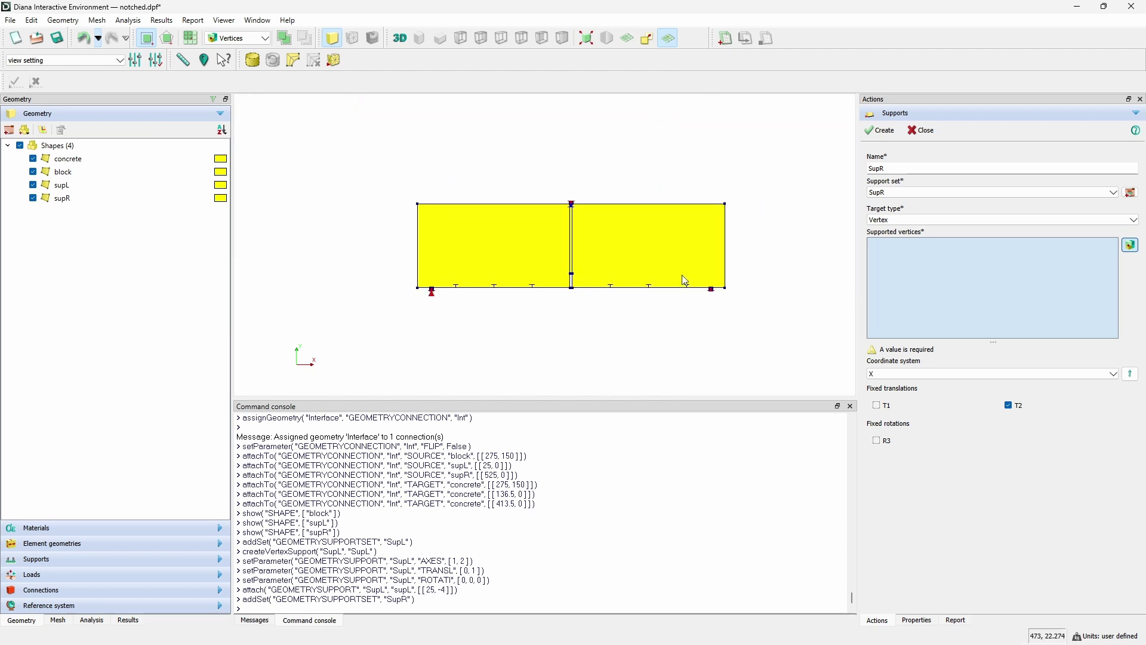
scroll(685, 281, up, 5)
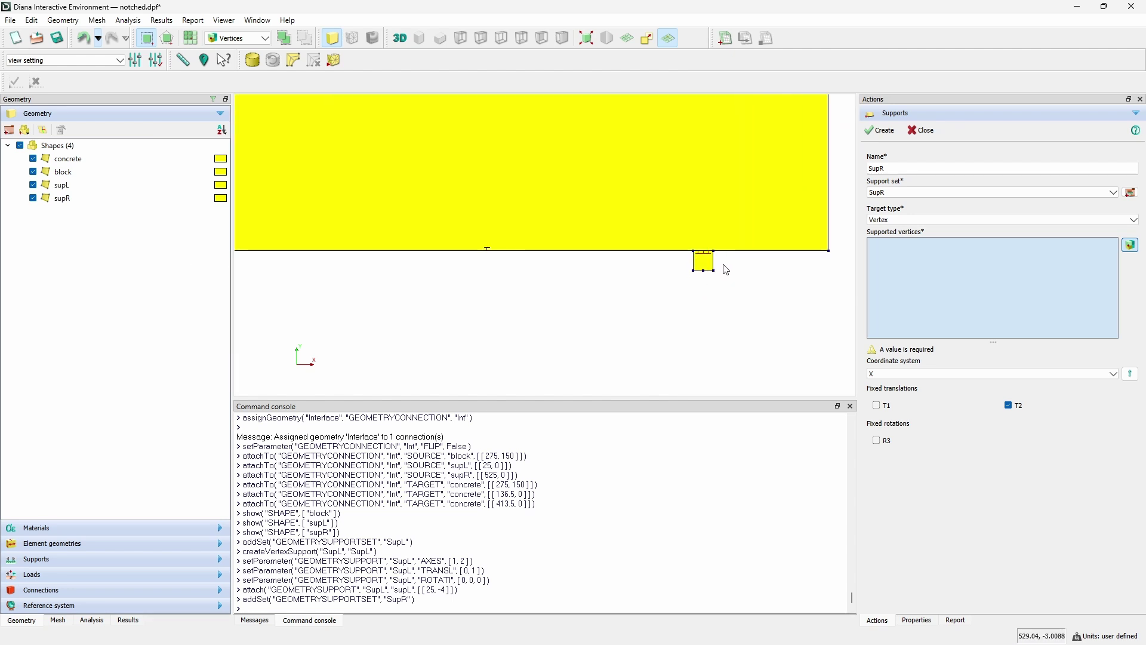
click(705, 272)
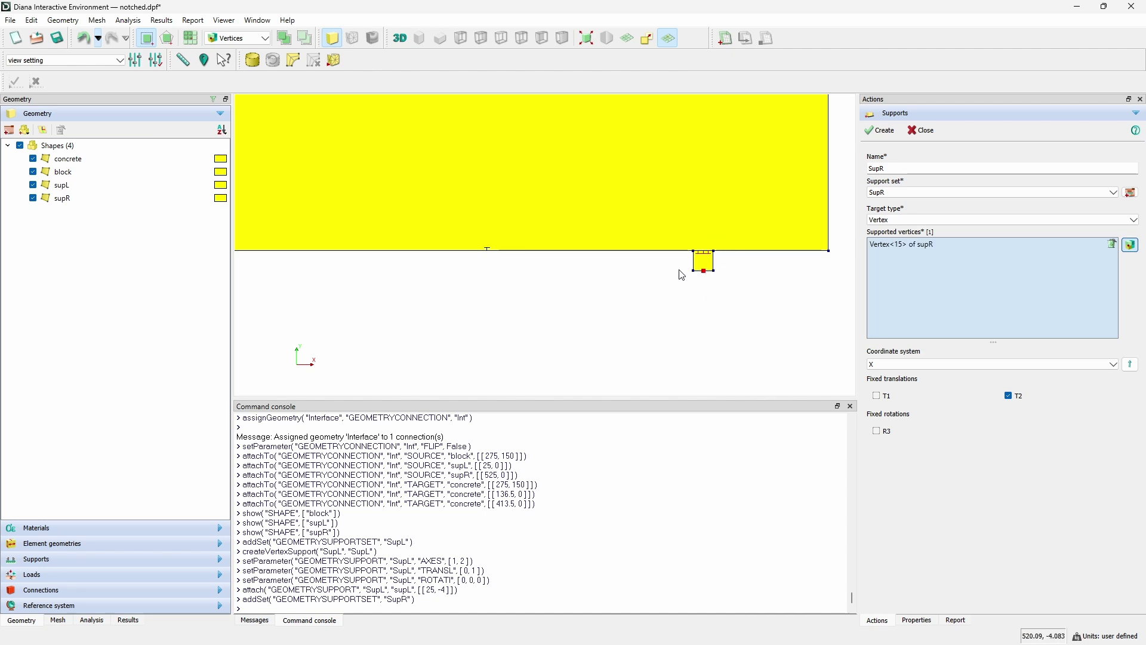
click(876, 396)
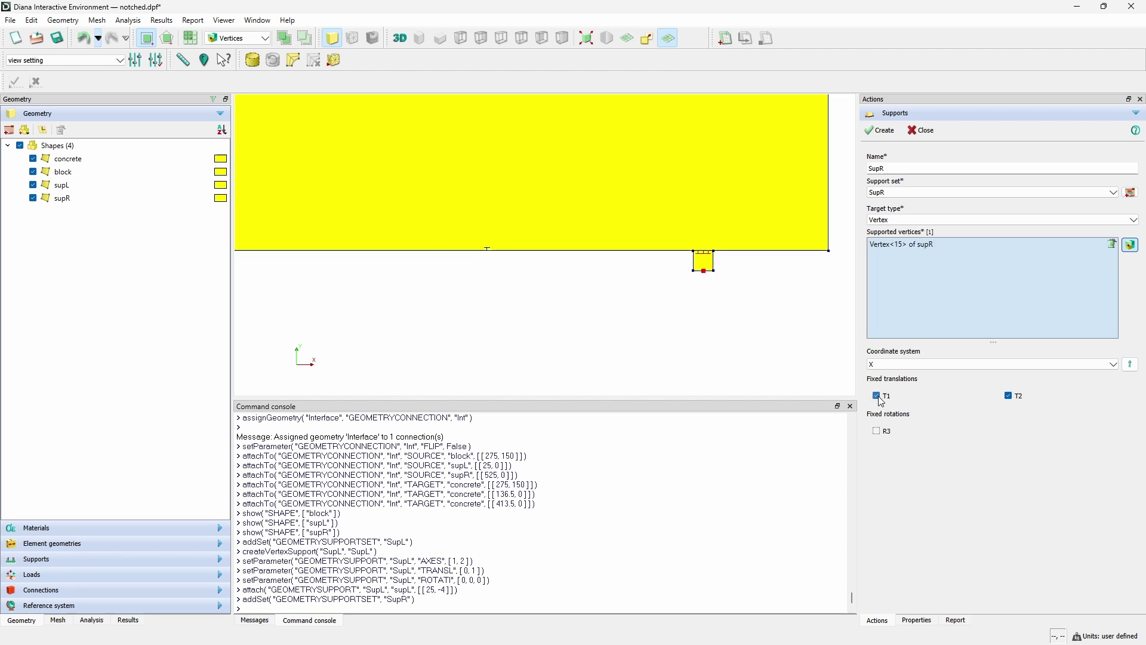
click(882, 132)
scroll(672, 316, up, 3)
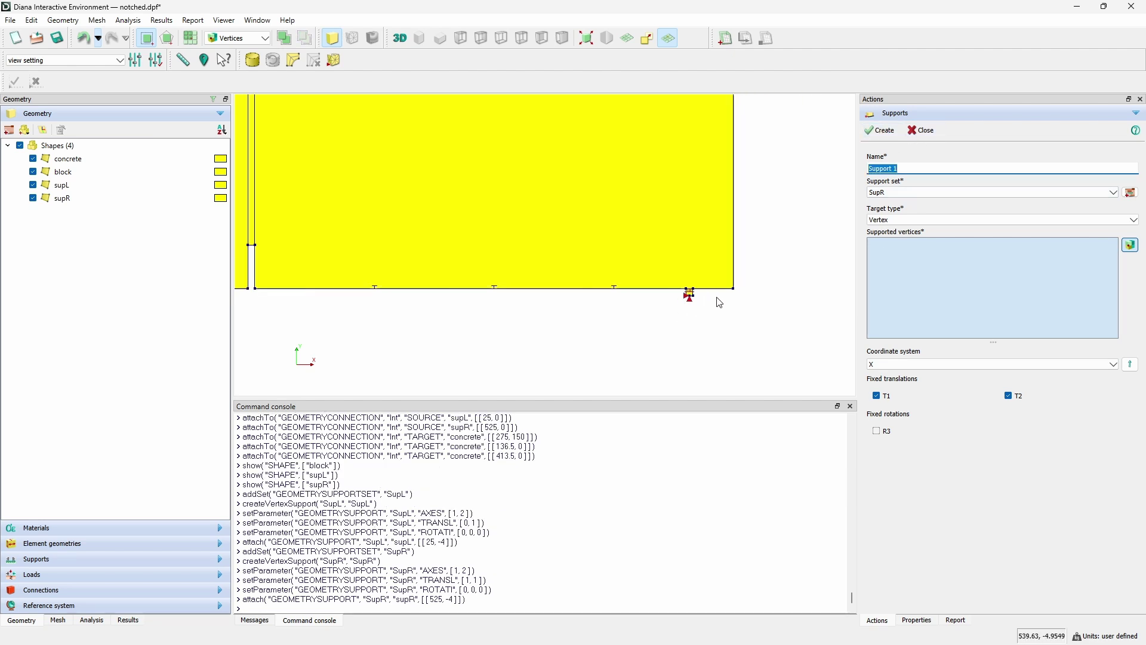
Name the next support Sup_Block and add a support set Sup_Block for it
scroll(720, 301, down, 3)
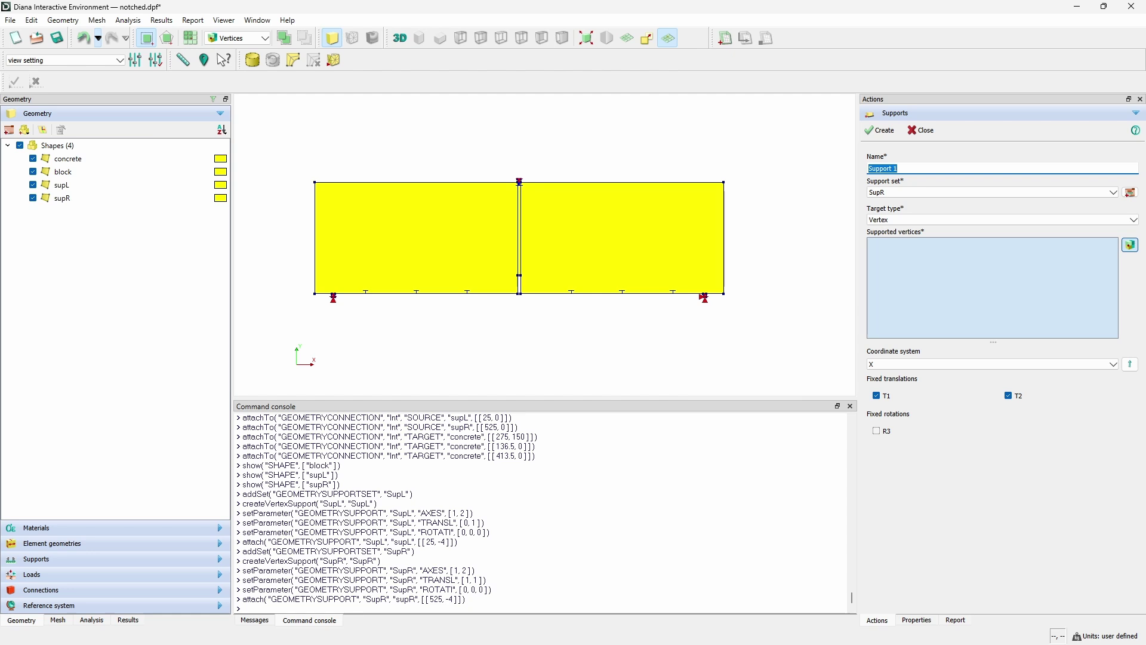
scroll(526, 180, up, 5)
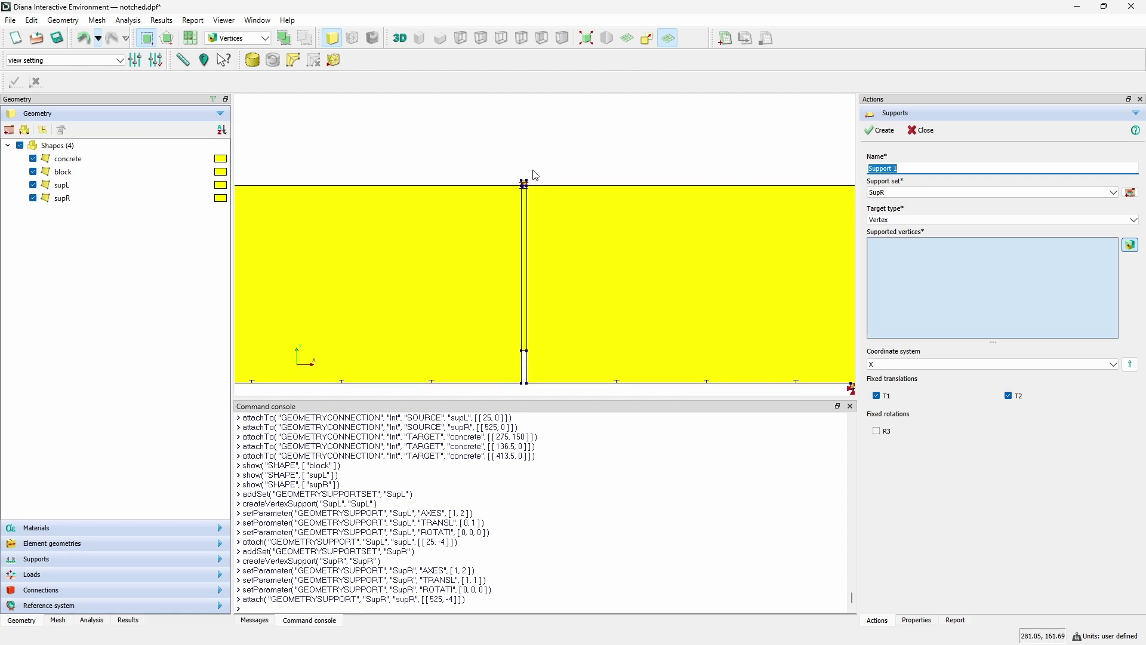
scroll(526, 180, up, 2)
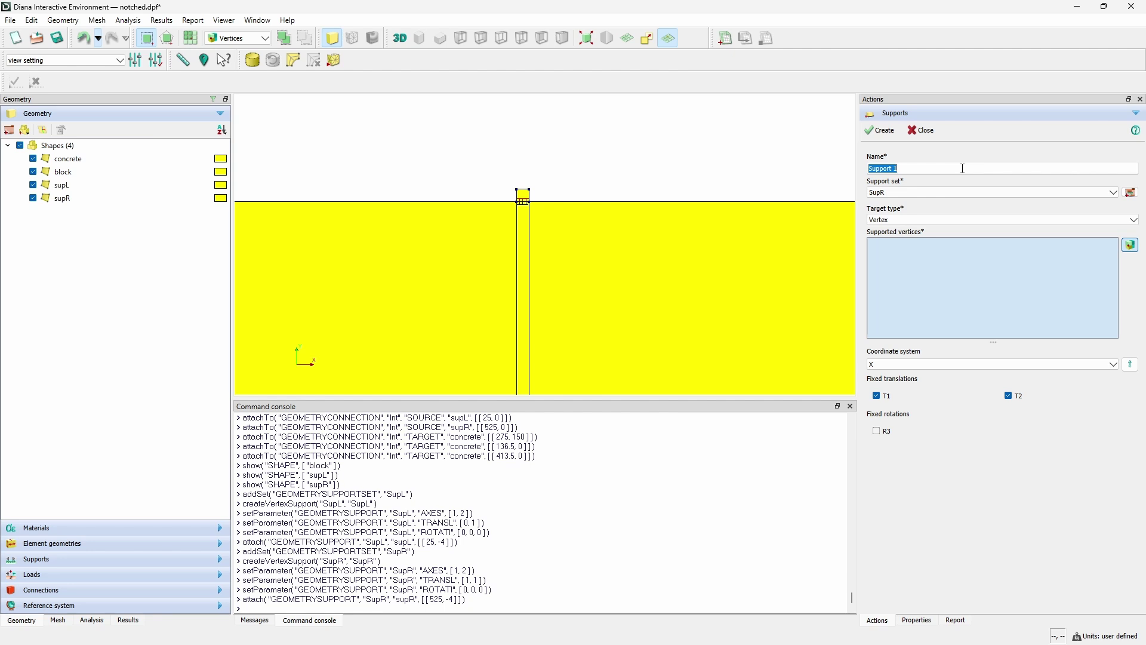
text(Sup_Block)
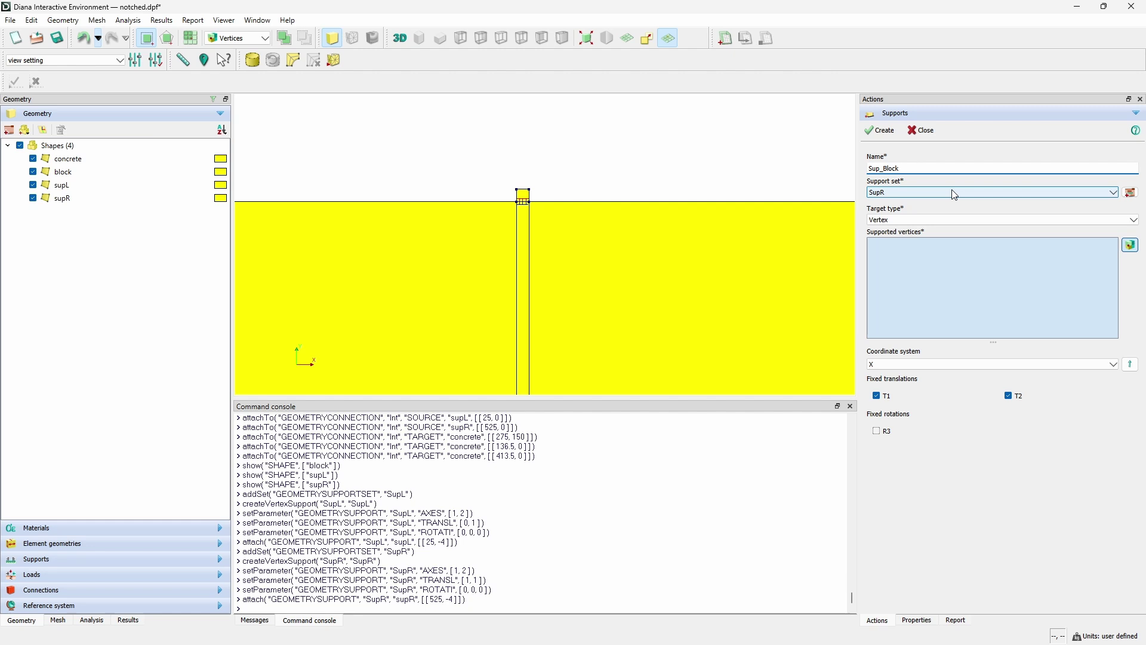
click(1131, 192)
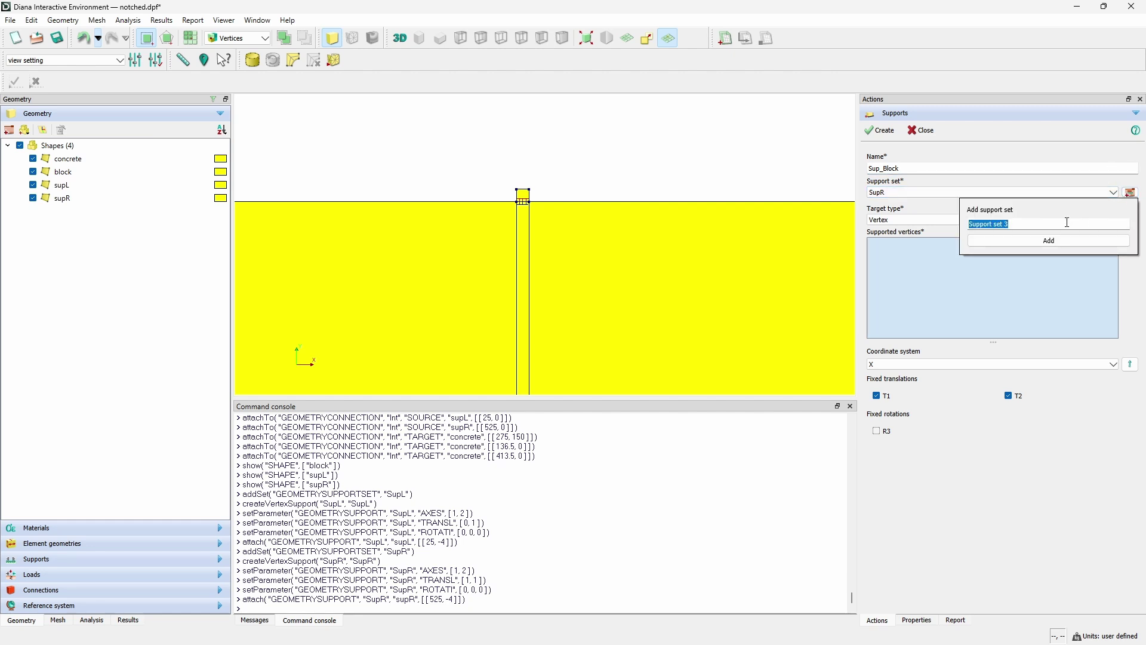
text(Sup_Block)
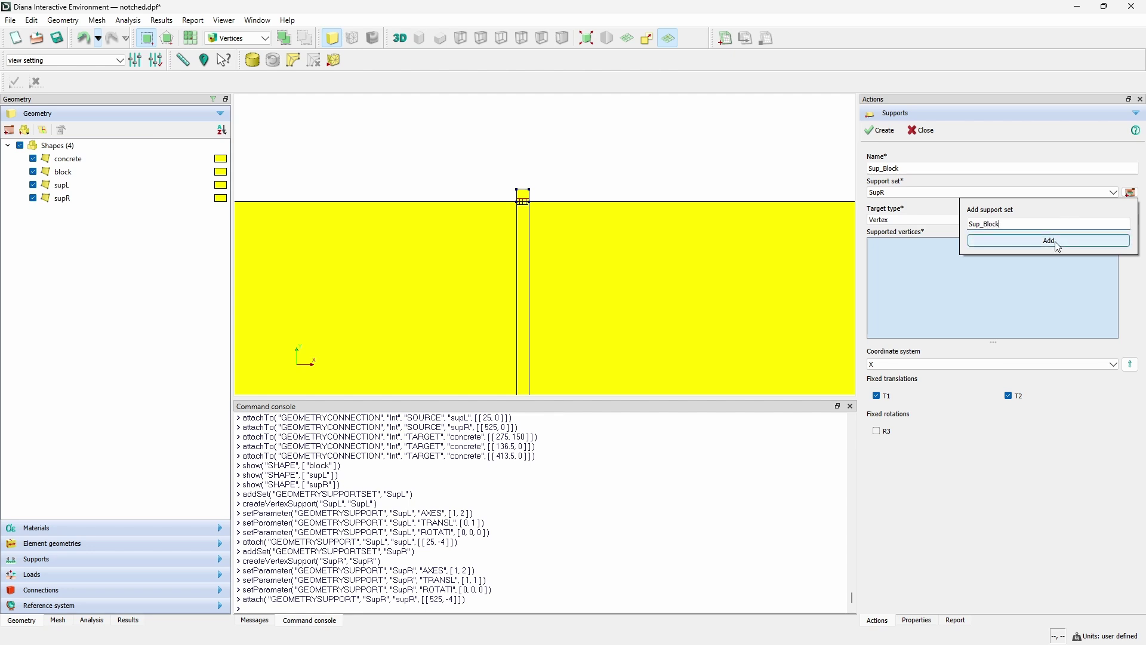
click(1049, 240)
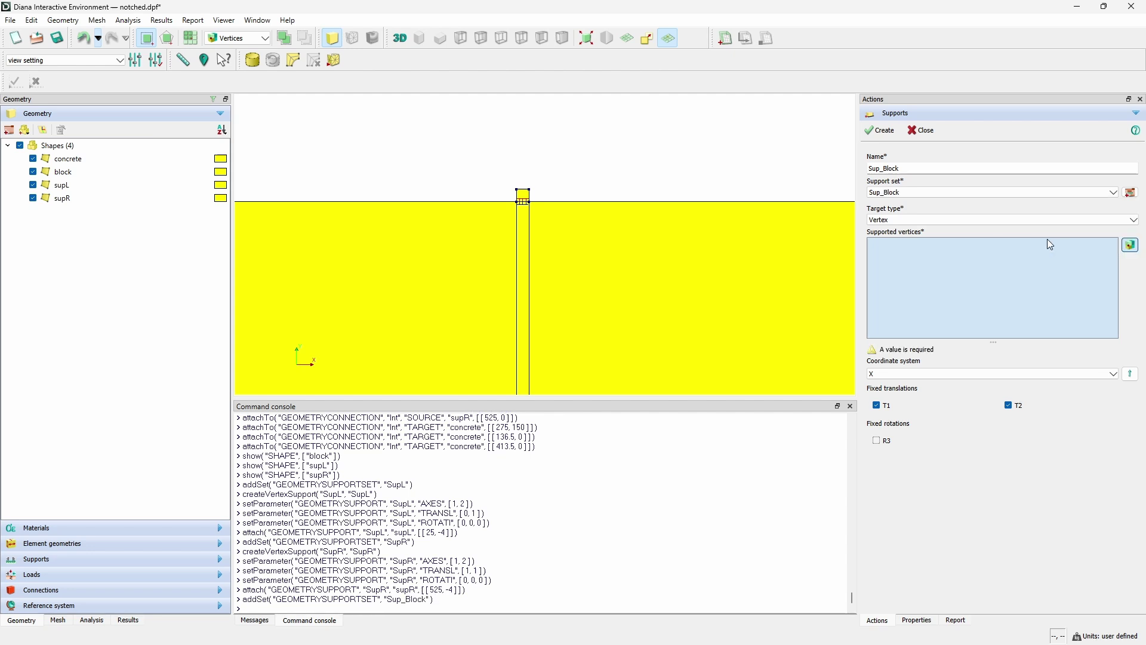
Create the Sup_Block support on the block's upper edge, using the Edge target type and fixing only translation T2
click(912, 220)
click(905, 240)
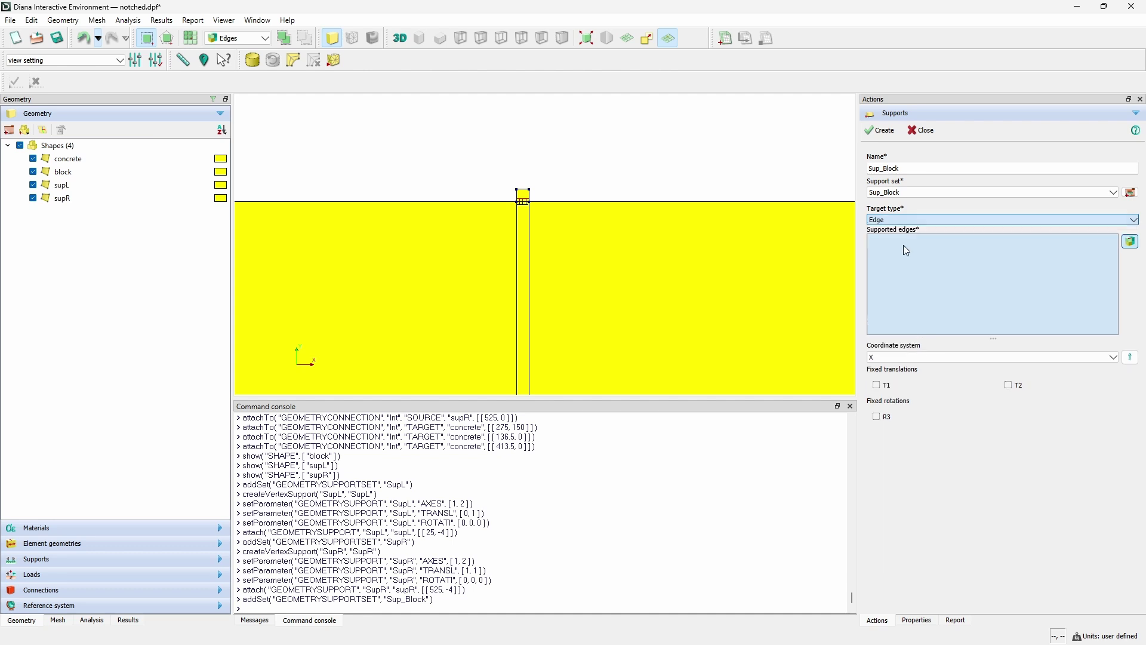
click(525, 194)
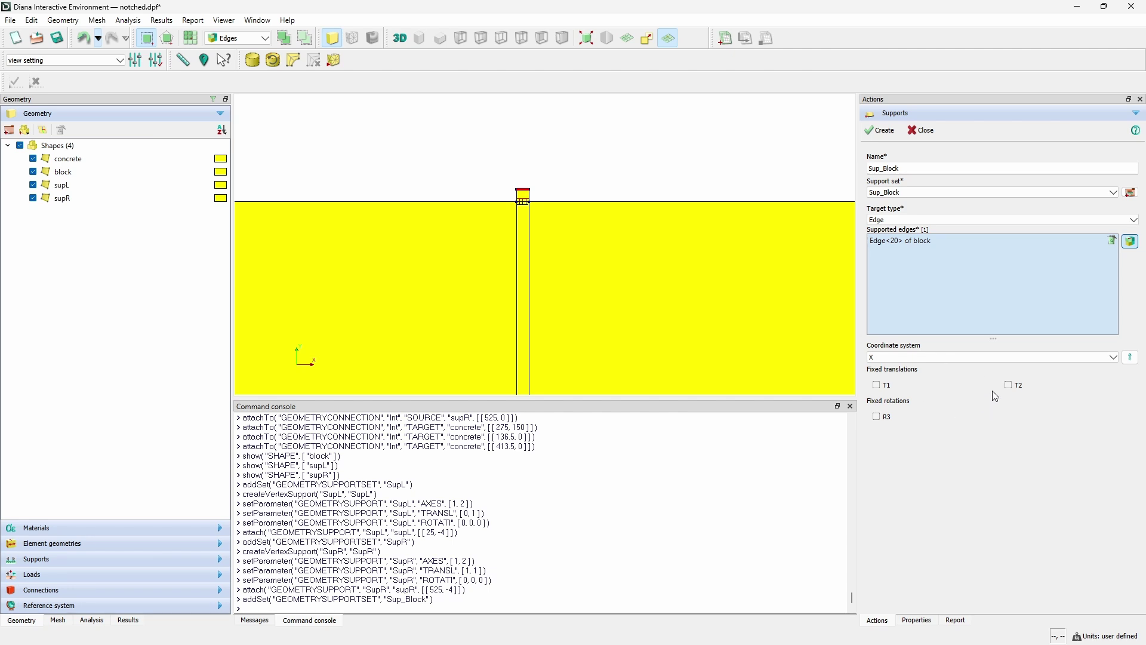
click(1008, 385)
click(888, 132)
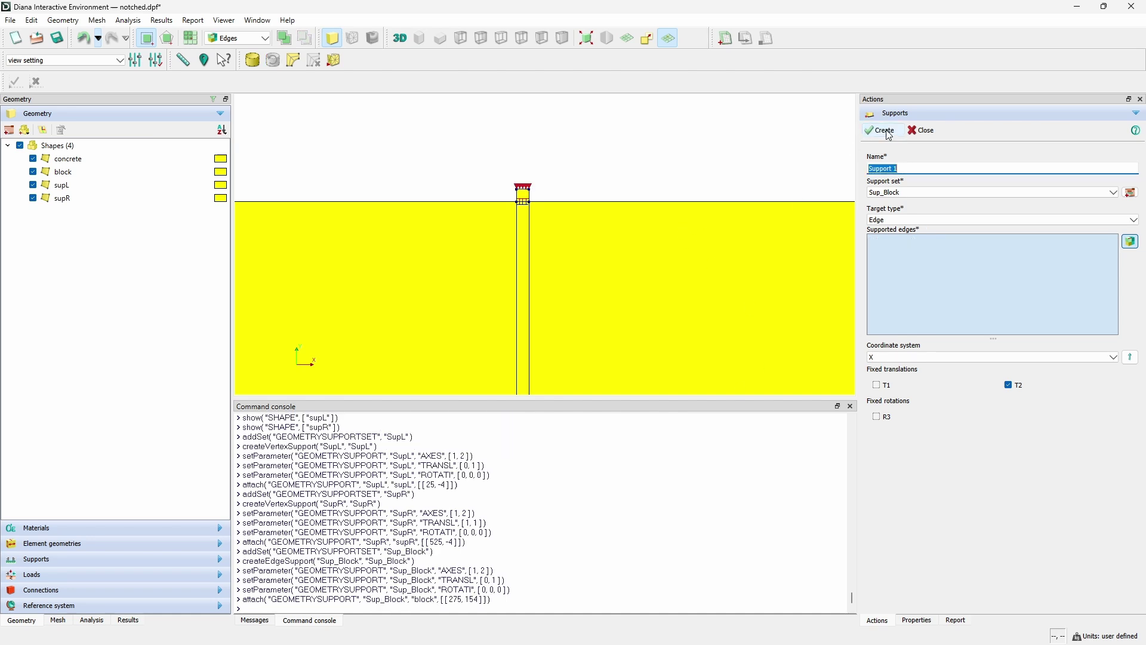
click(922, 131)
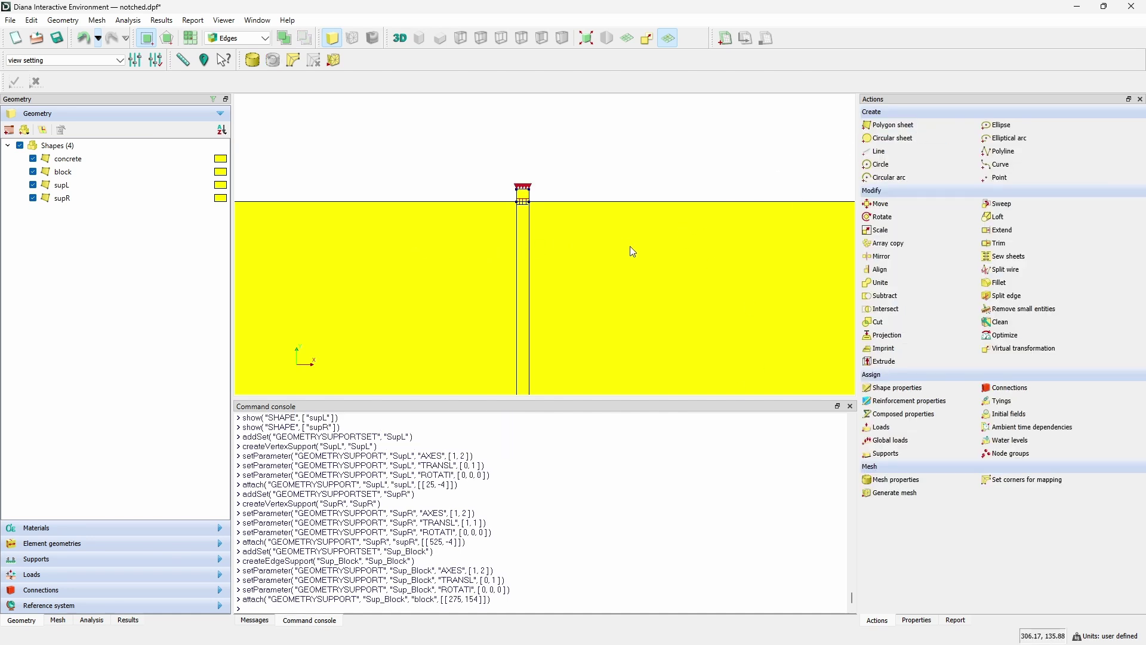
Start a new load named Verical and add a load case Vertical for it
scroll(629, 246, down, 3)
scroll(555, 187, down, 2)
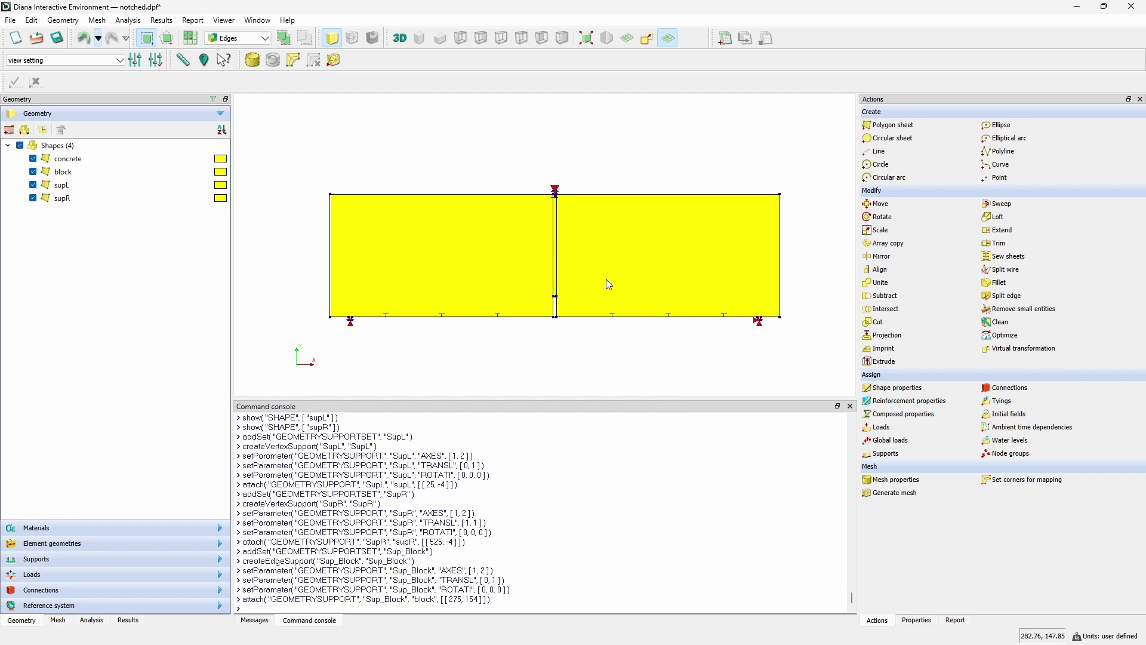
click(889, 432)
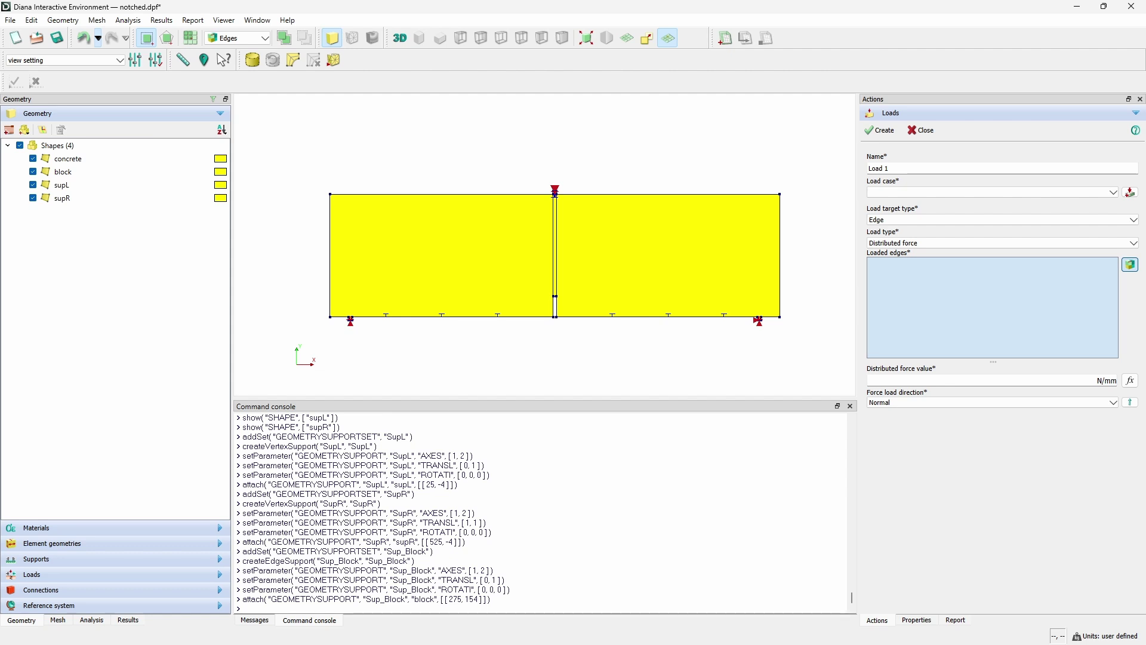
triple_click(903, 169)
text(Verical)
click(1131, 192)
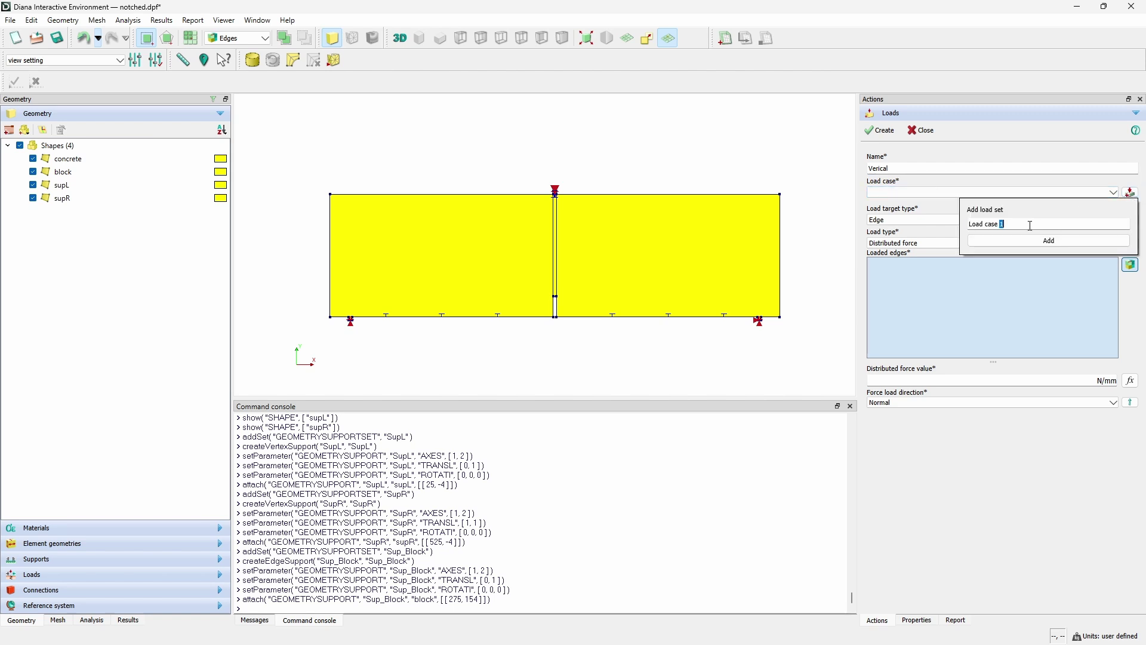
triple_click(1031, 226)
text(Vertical)
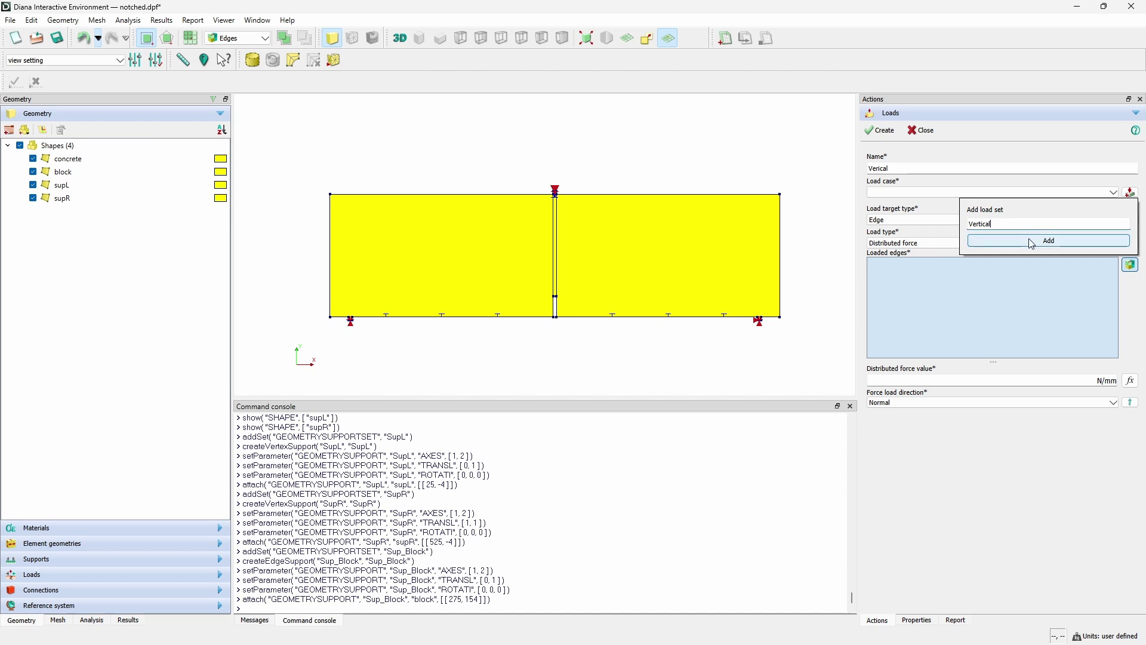
click(1049, 240)
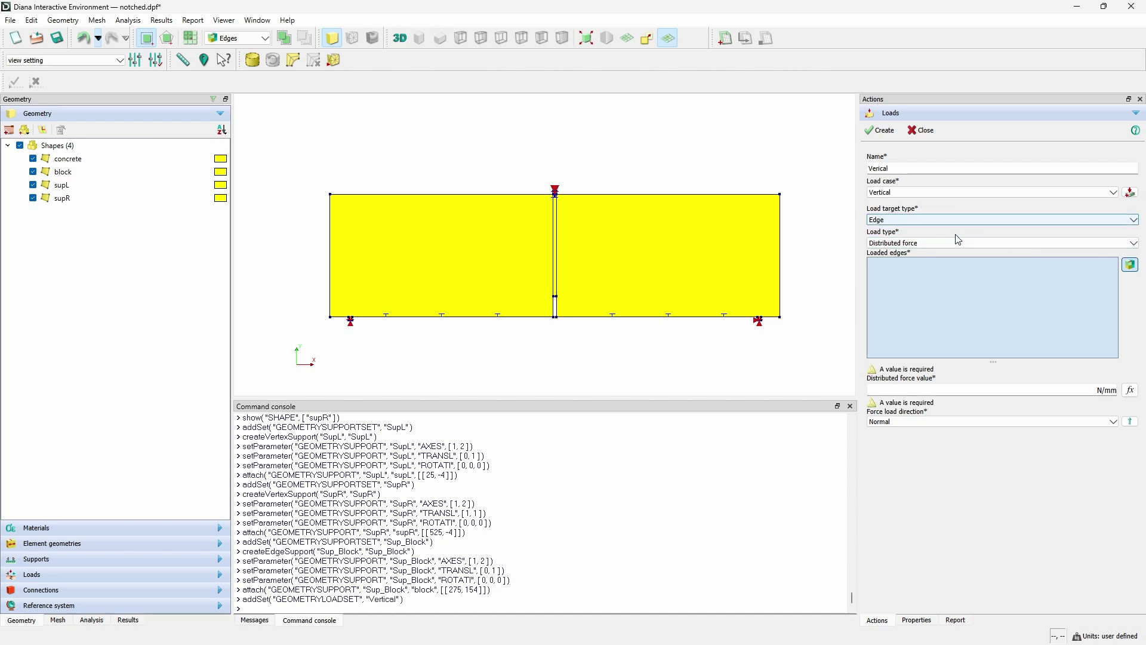
Set the load type to Prescribed deformation and assign the block's upper edge as the deformed edge
click(957, 243)
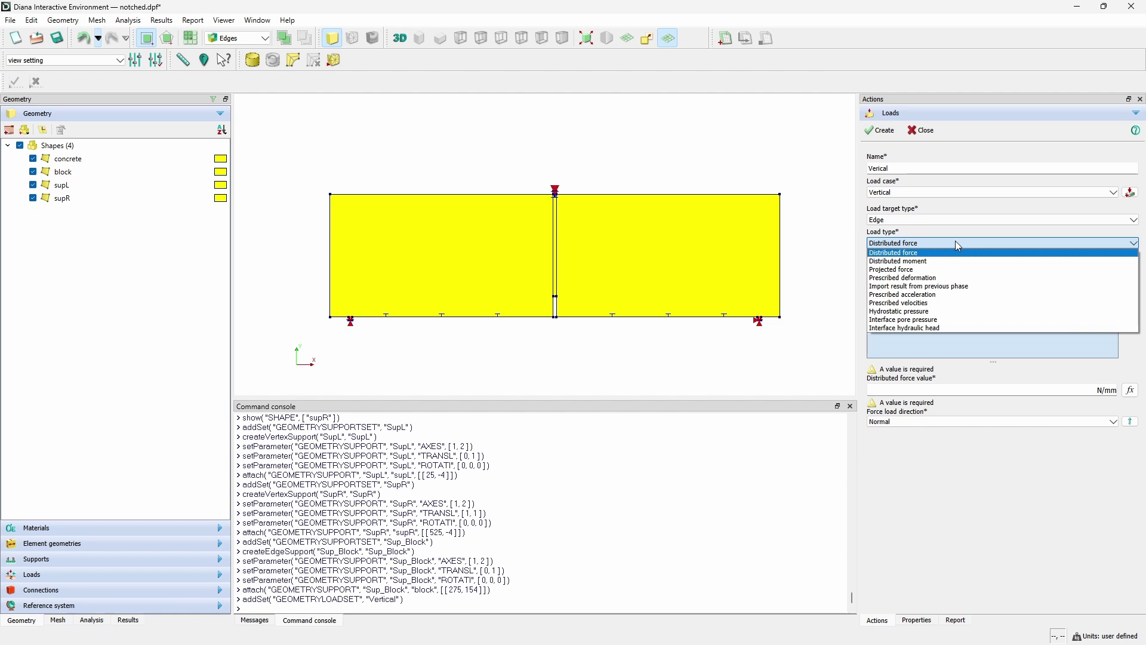
click(957, 278)
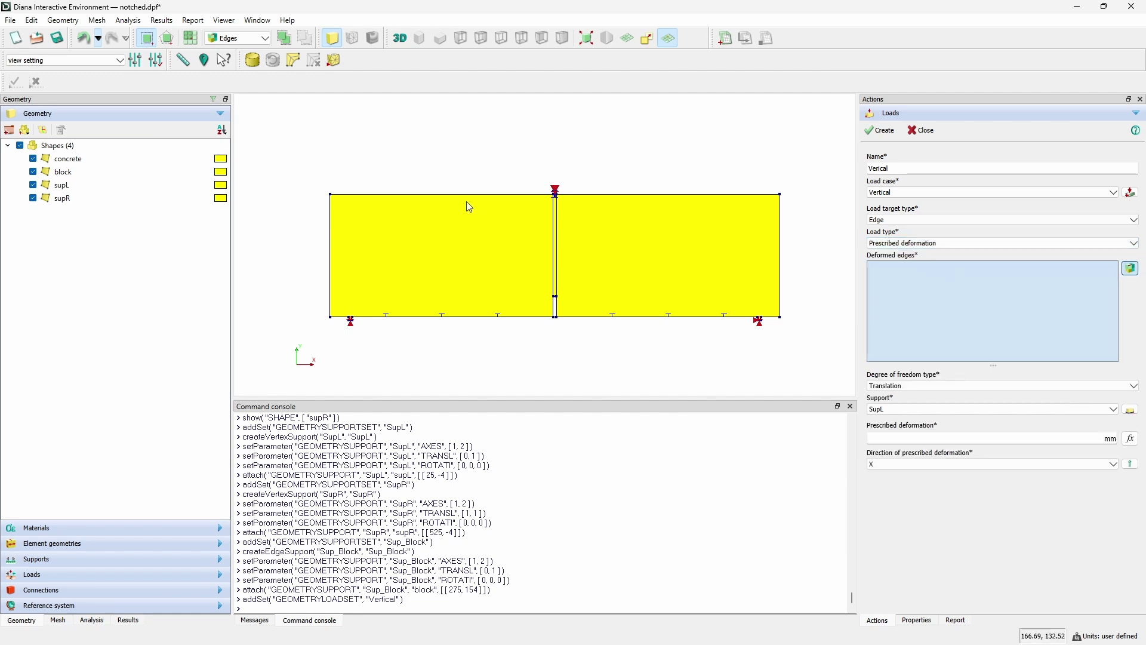
scroll(555, 200, up, 5)
scroll(551, 203, up, 2)
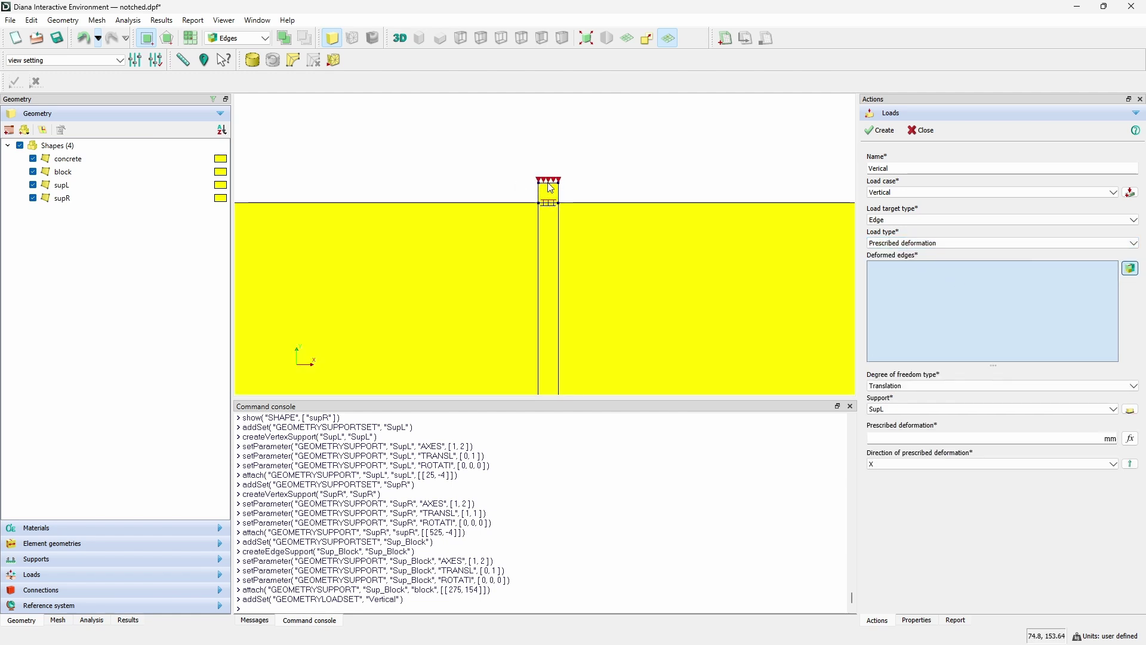
click(547, 180)
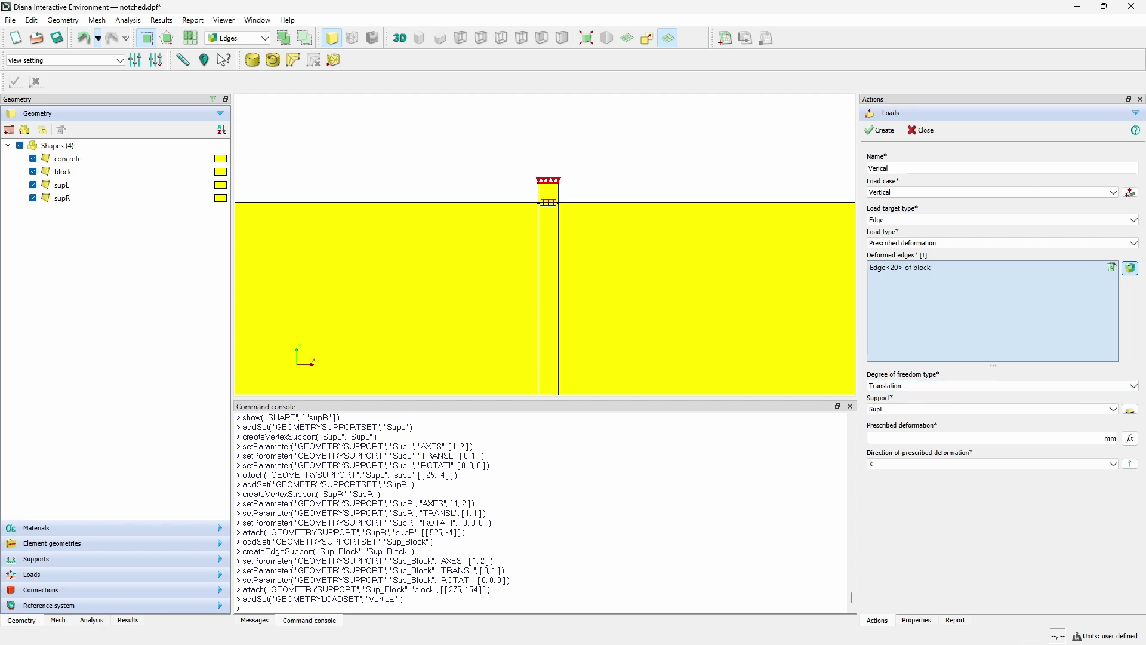
Create the load with support Sup_Block and a prescribed deformation of -1 mm in the Y direction
click(943, 409)
click(928, 436)
text(-1)
click(934, 472)
click(929, 484)
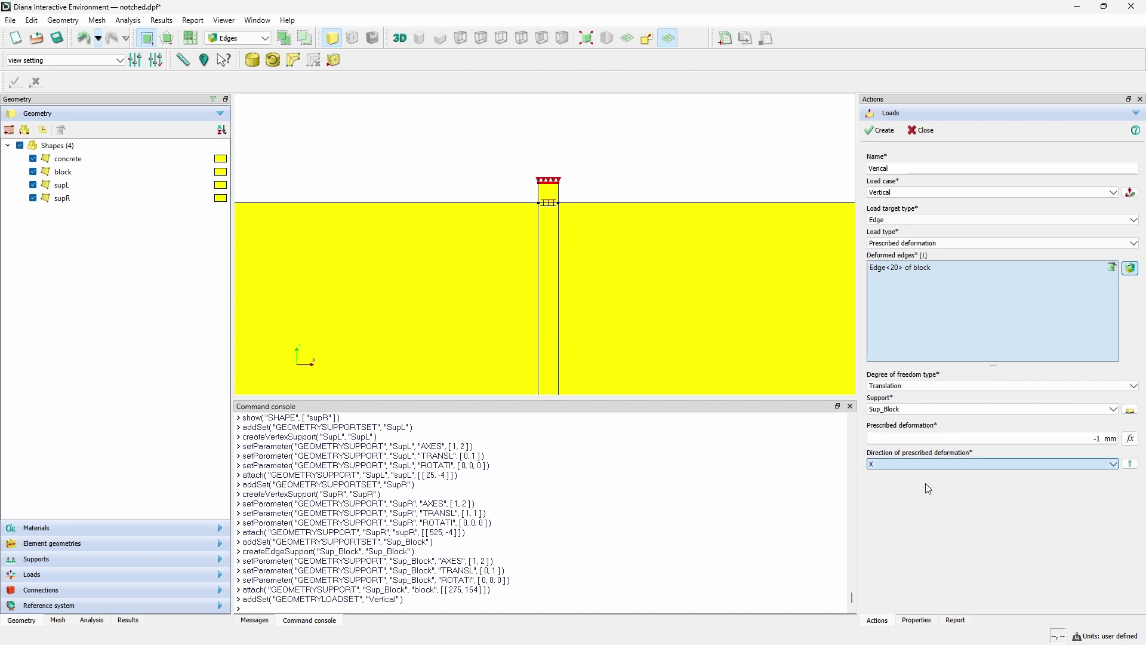
click(884, 136)
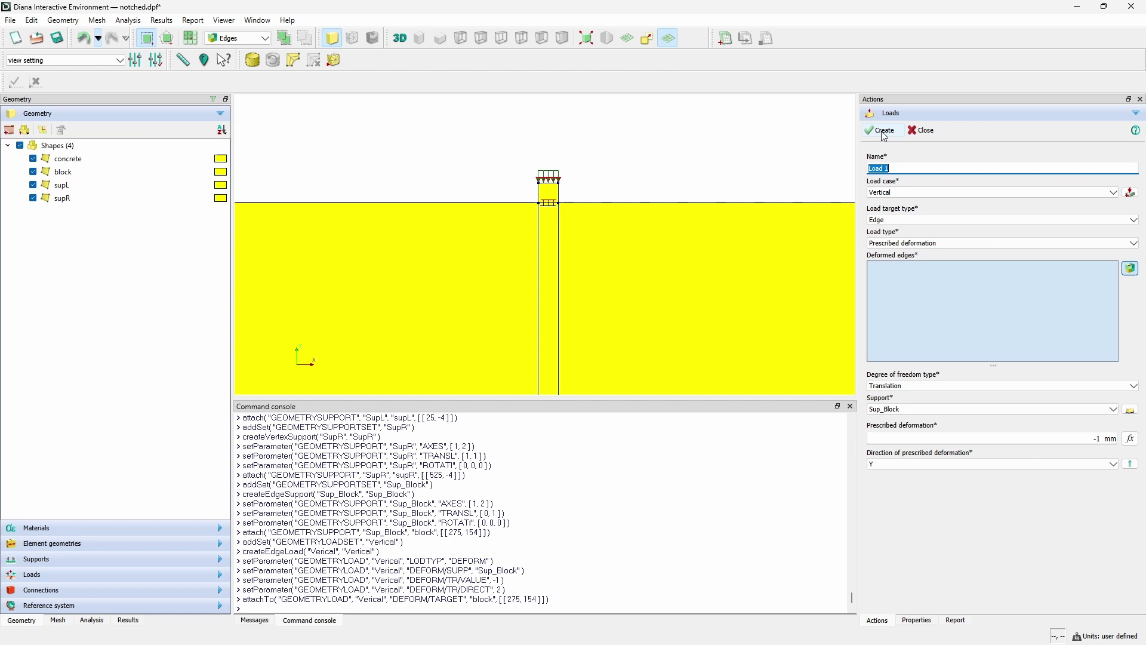
click(922, 130)
Apply mesh properties to the shapes concrete, block, supL and supR, using Element size seeding with a desired size of 15 mm
scroll(404, 230, down, 2)
scroll(544, 191, down, 3)
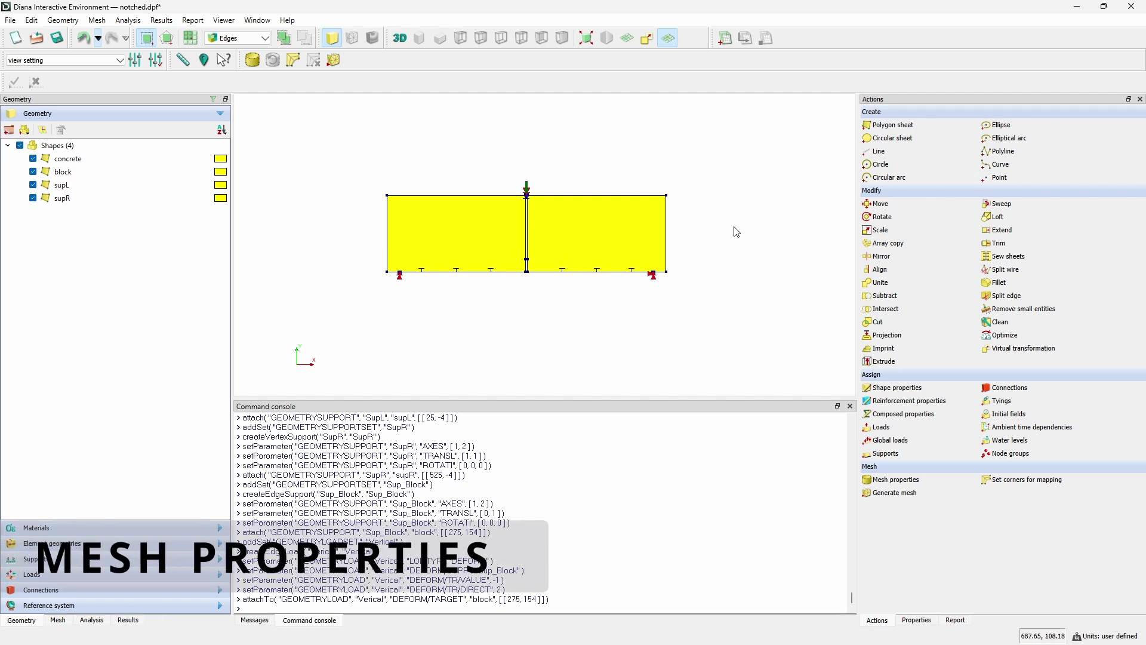
click(876, 479)
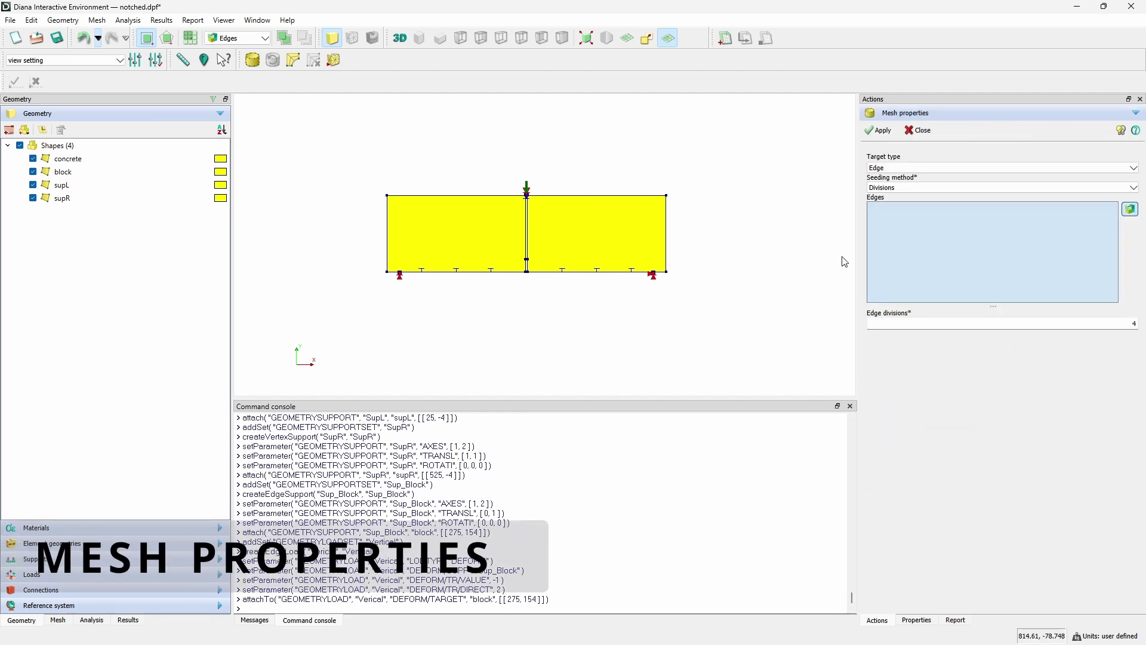
click(888, 169)
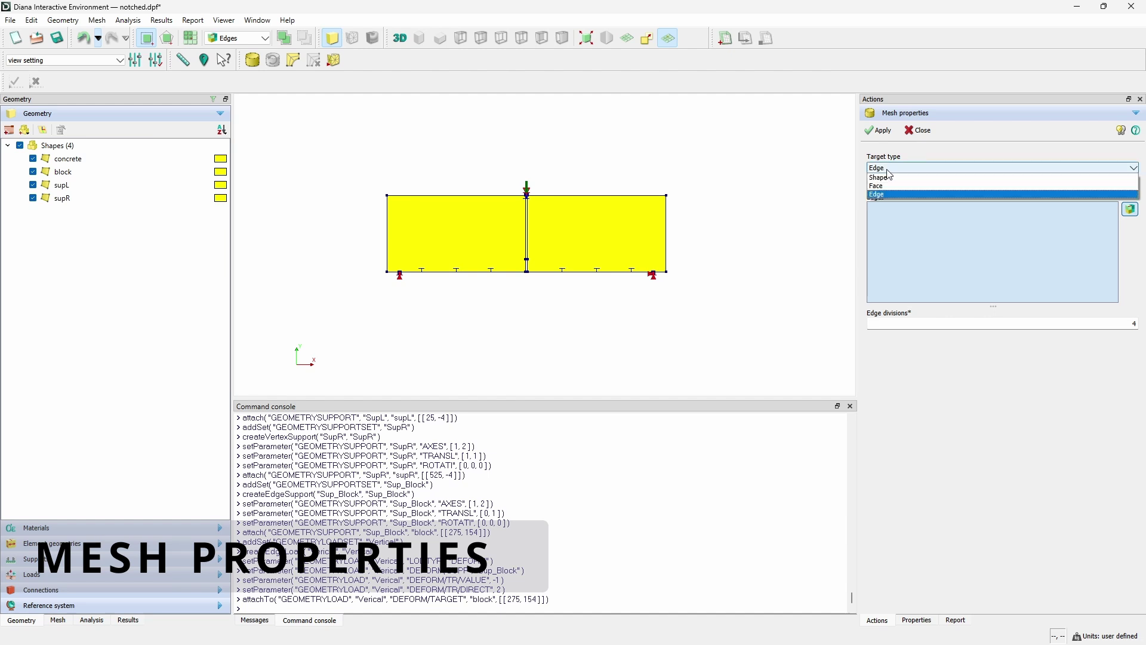
click(881, 177)
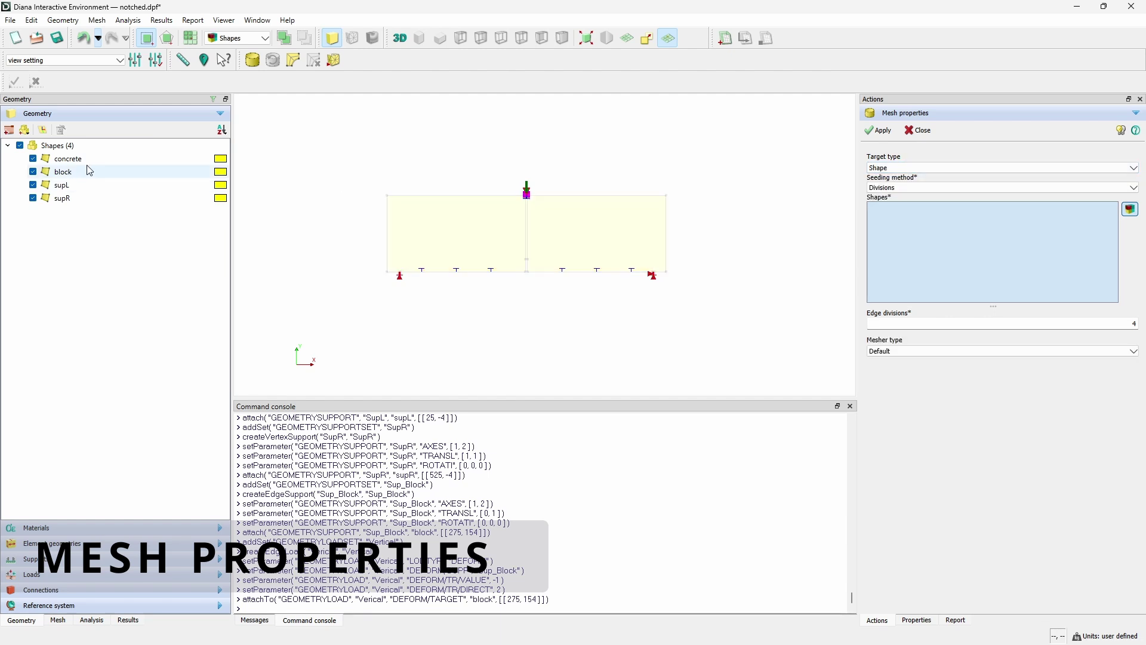
drag(88, 158, 88, 205)
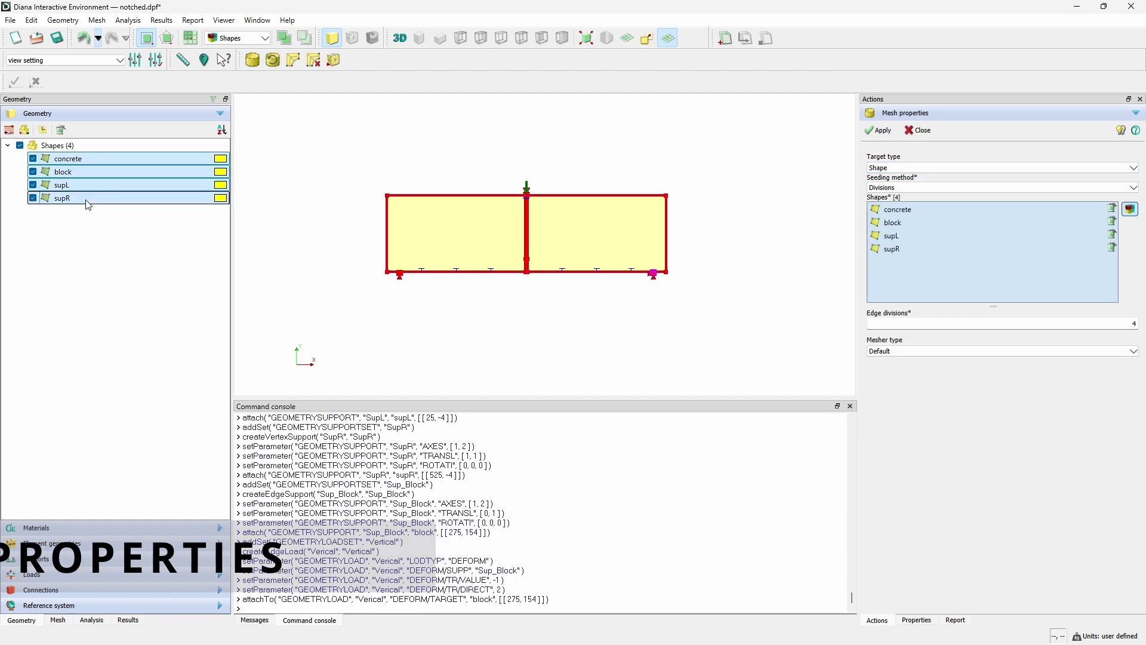
click(889, 188)
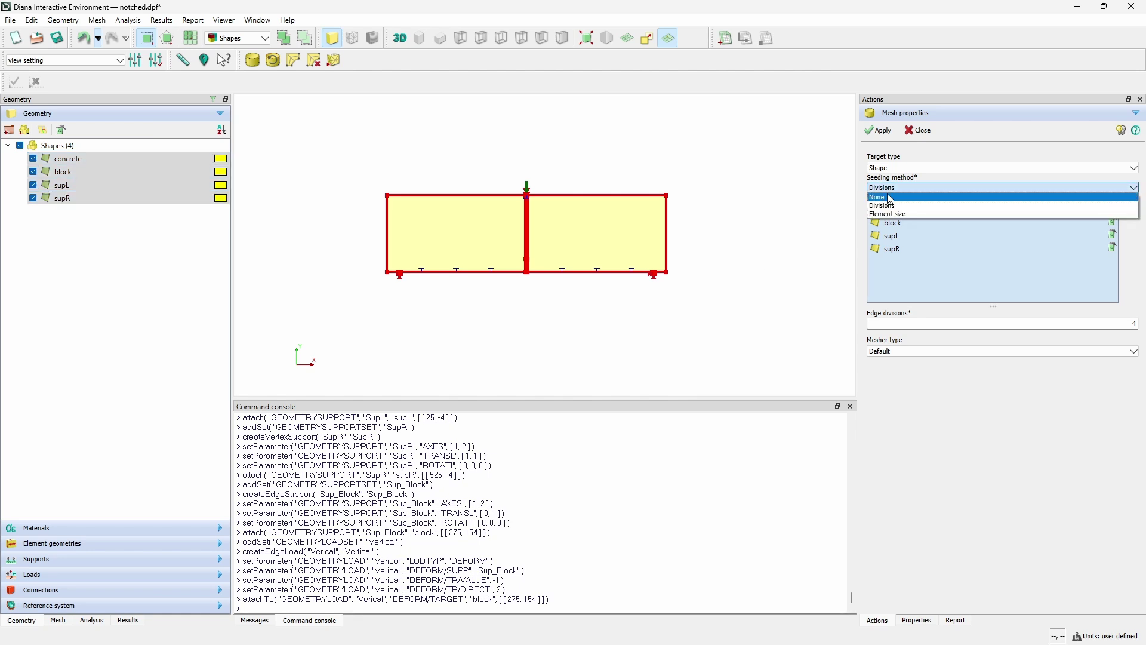
click(889, 214)
click(1033, 328)
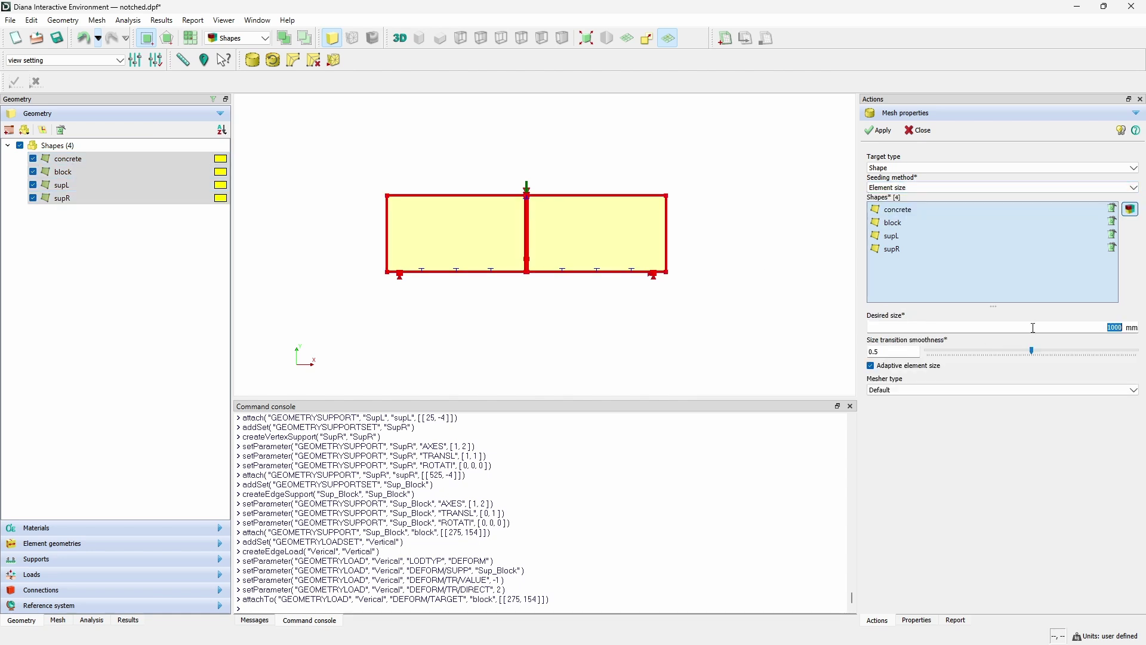
text(15)
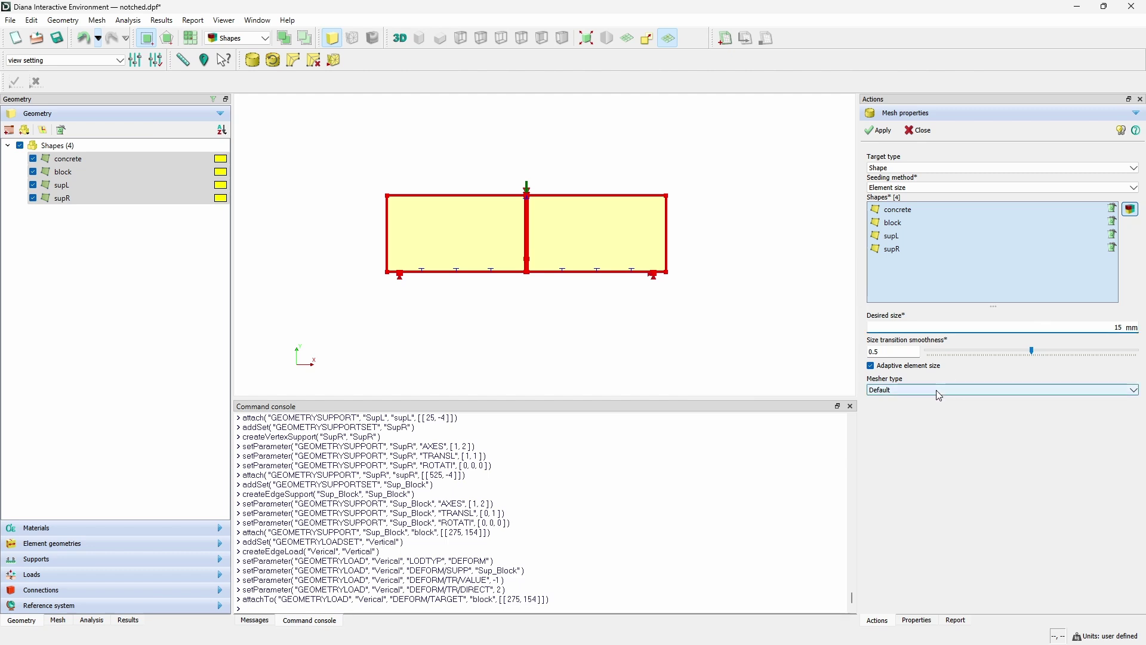
click(877, 130)
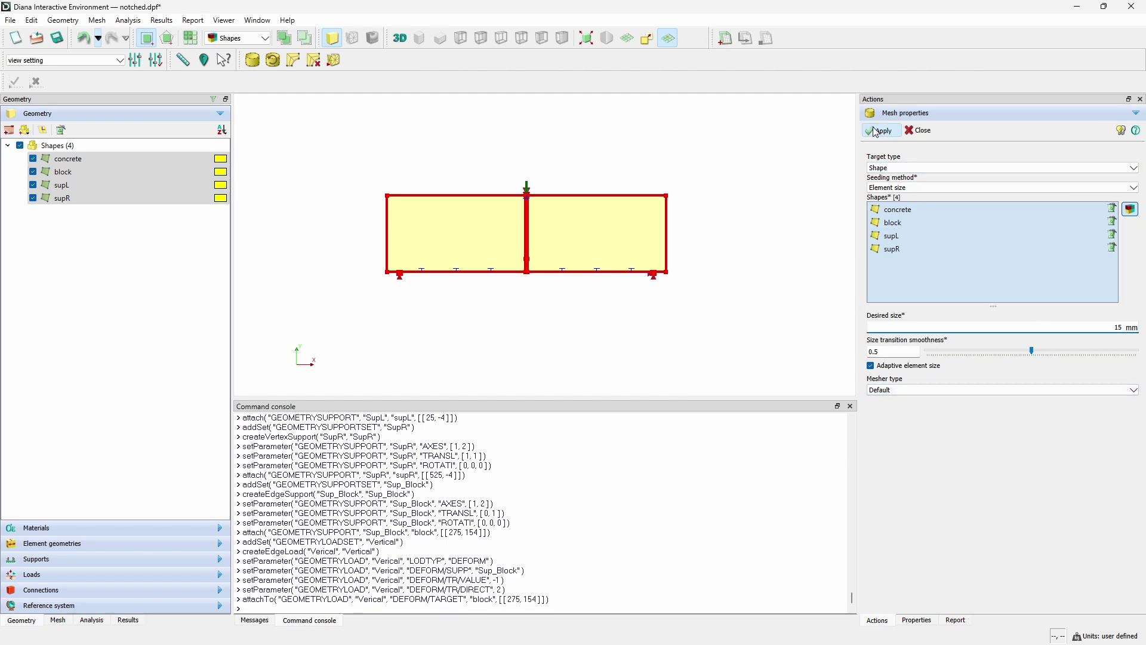
Apply mesh properties to the two vertical concrete edges above the notch, using Element size seeding with a desired size of 4 mm
scroll(564, 216, up, 4)
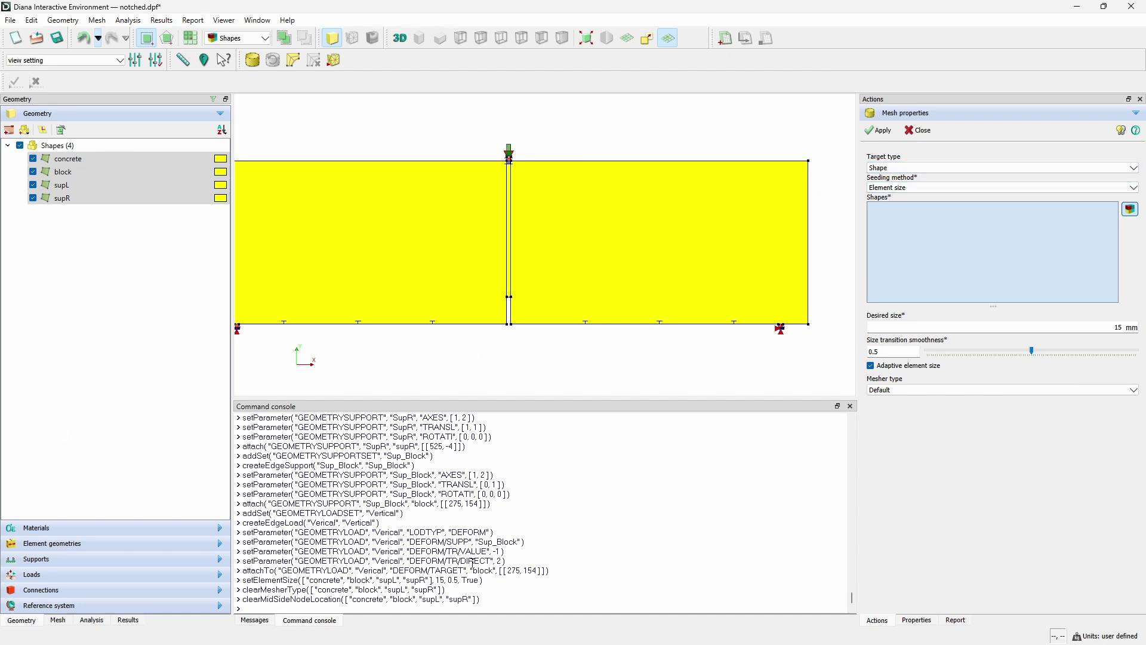
click(910, 168)
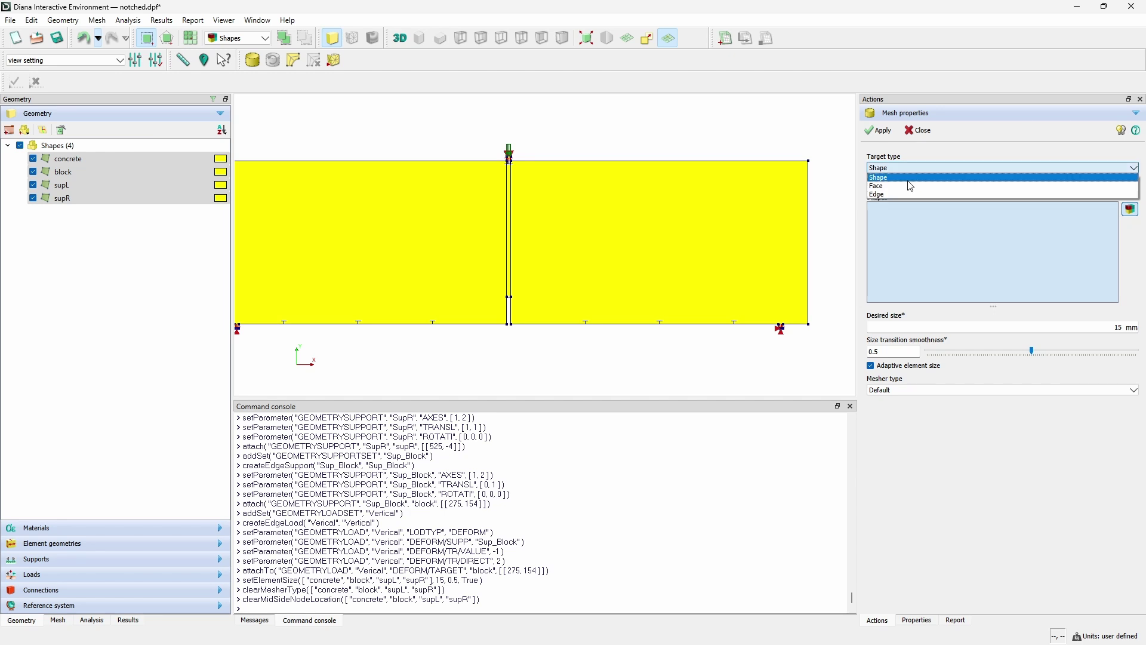
click(904, 194)
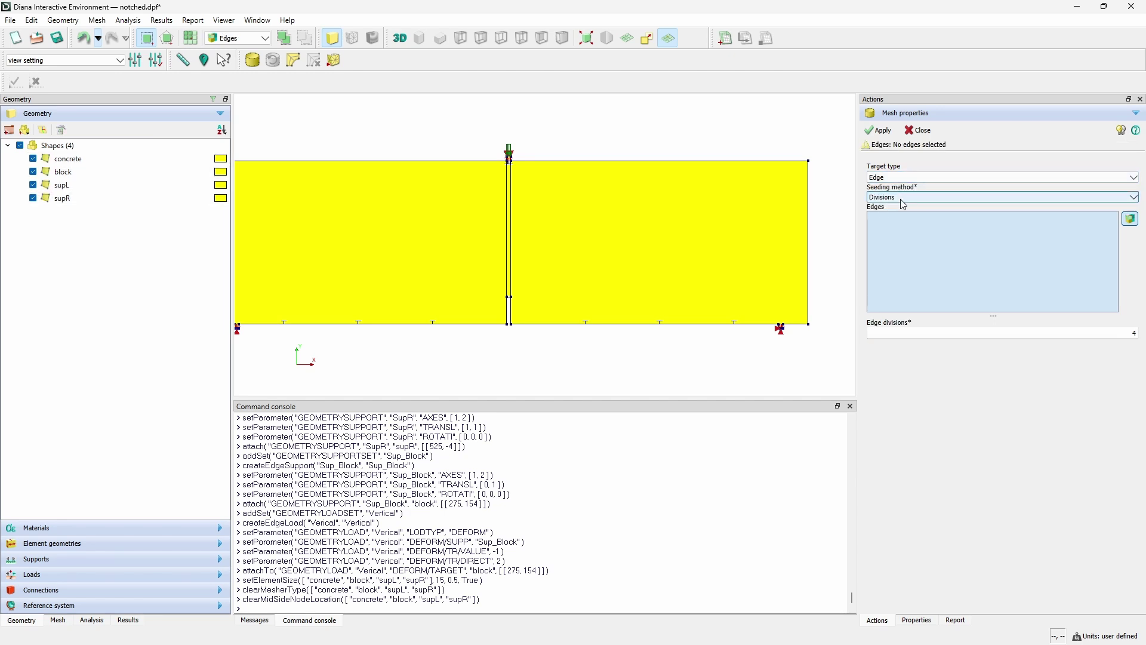
click(900, 199)
click(900, 224)
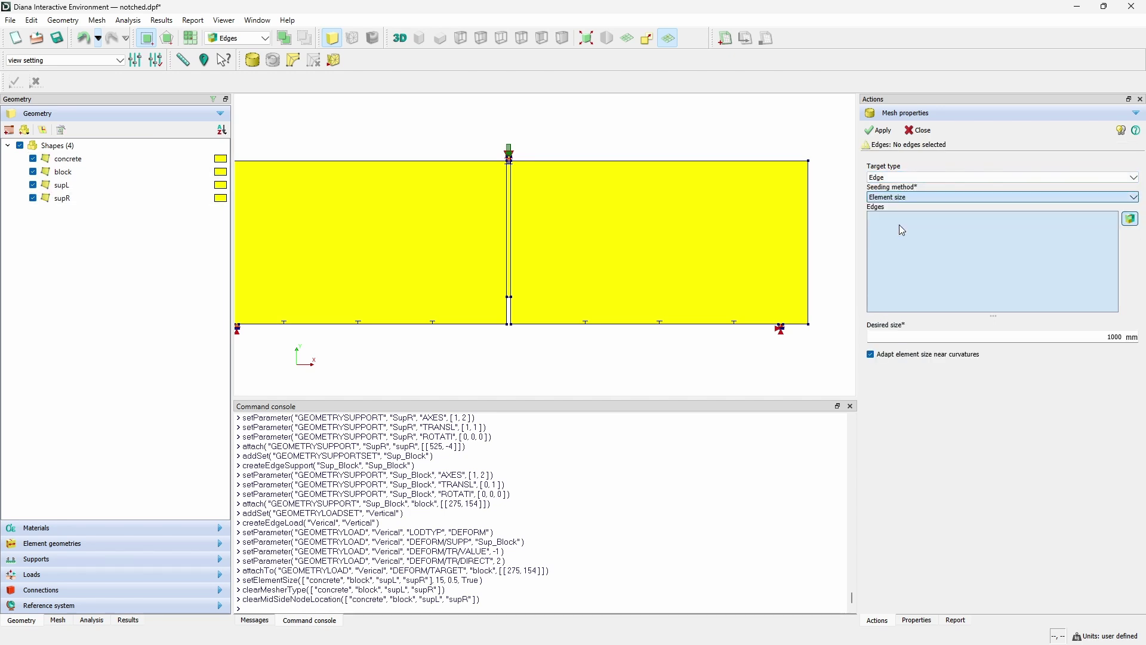
click(509, 227)
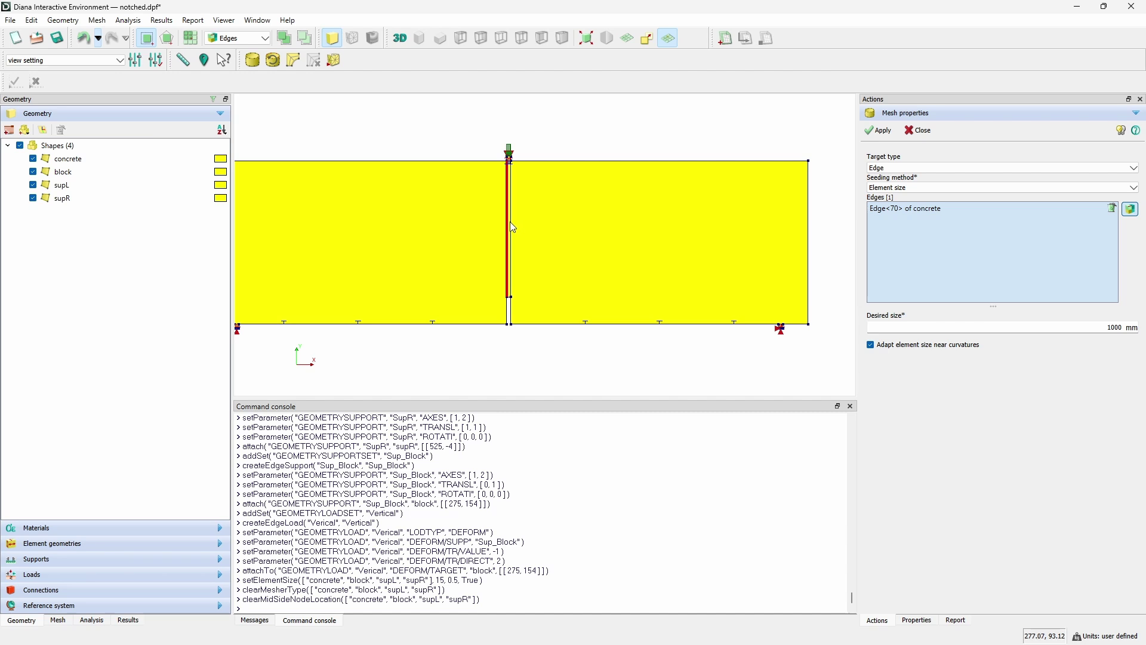
click(513, 228)
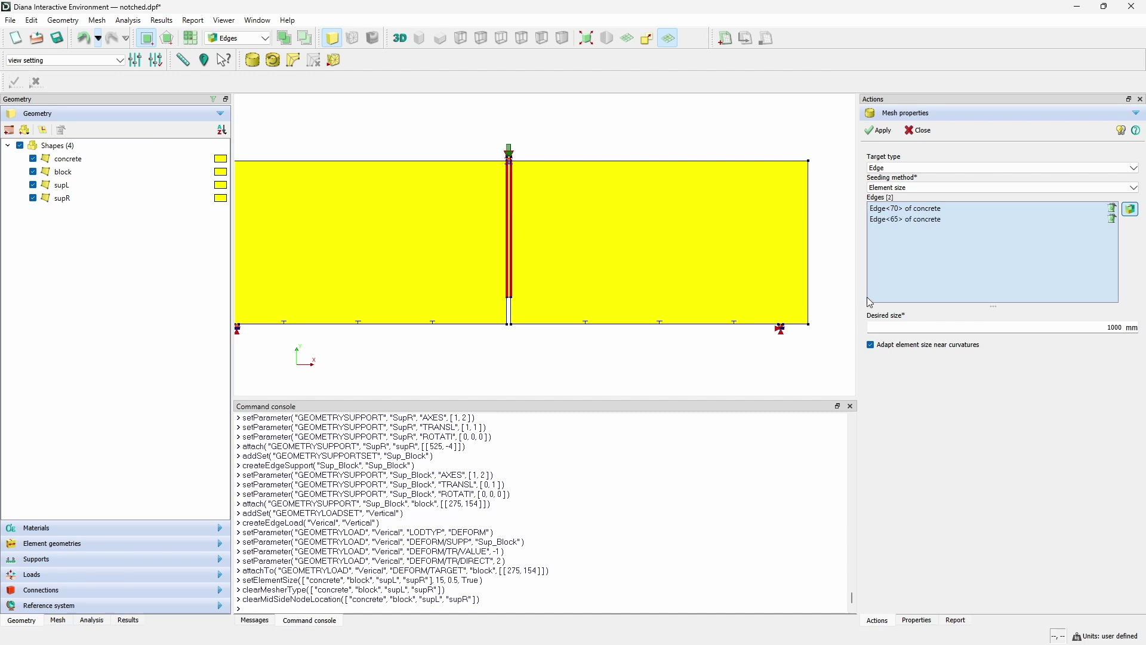
click(995, 325)
text(1)
click(878, 131)
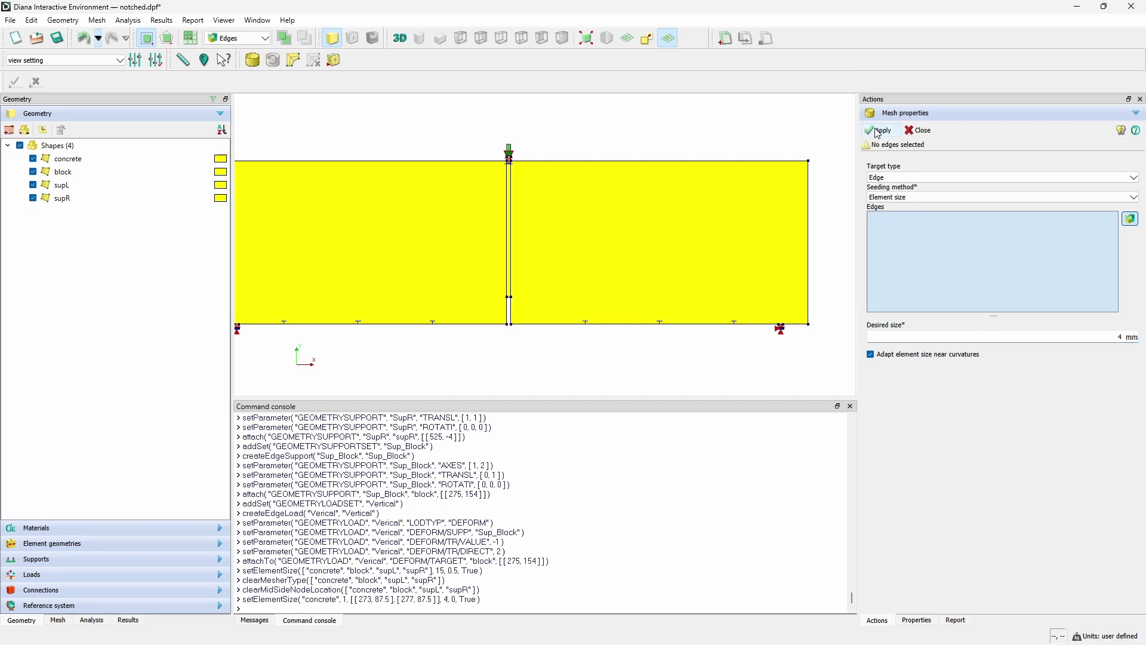
click(920, 130)
Generate the finite element mesh of the beam model and open the overview of its element sets
scroll(614, 180, down, 2)
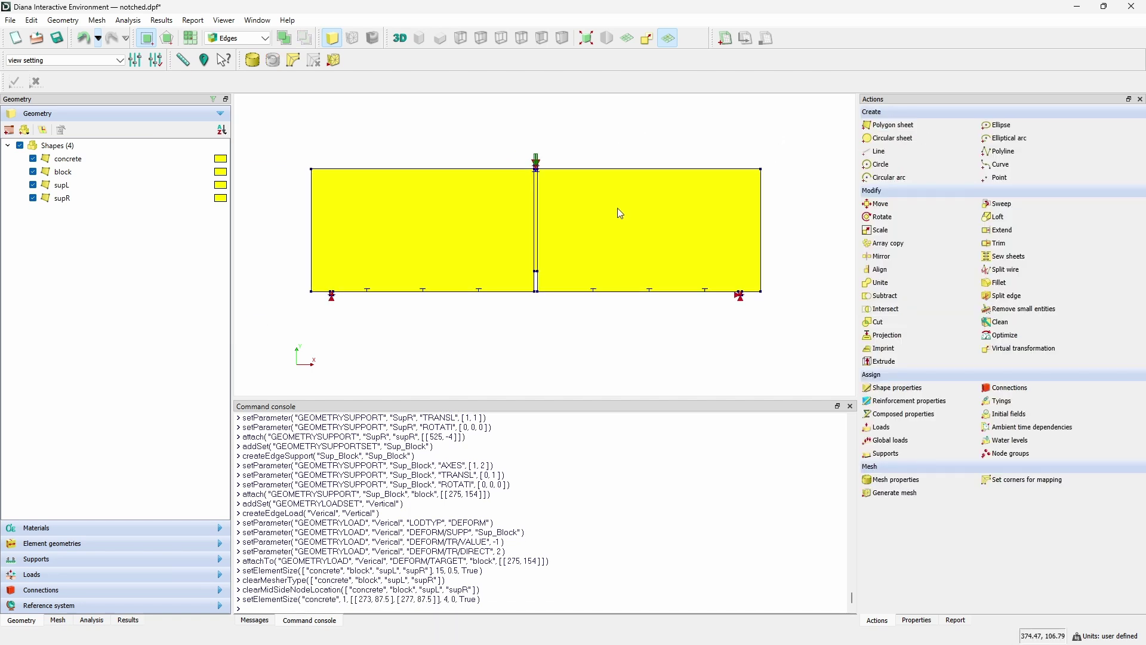
click(904, 492)
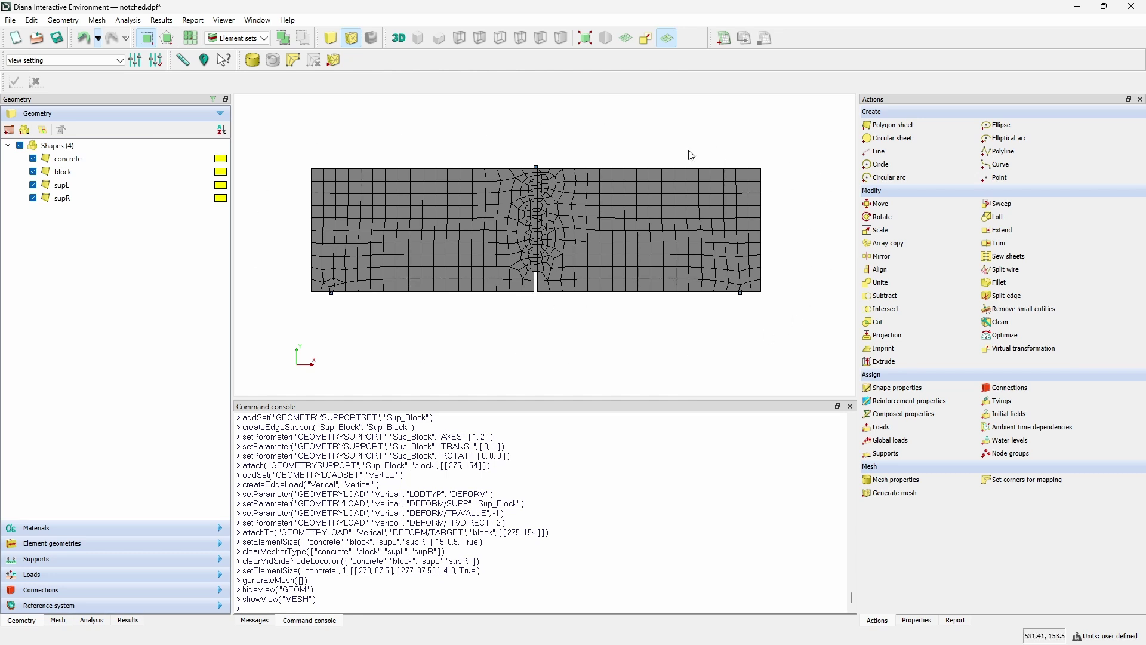
scroll(460, 219, up, 2)
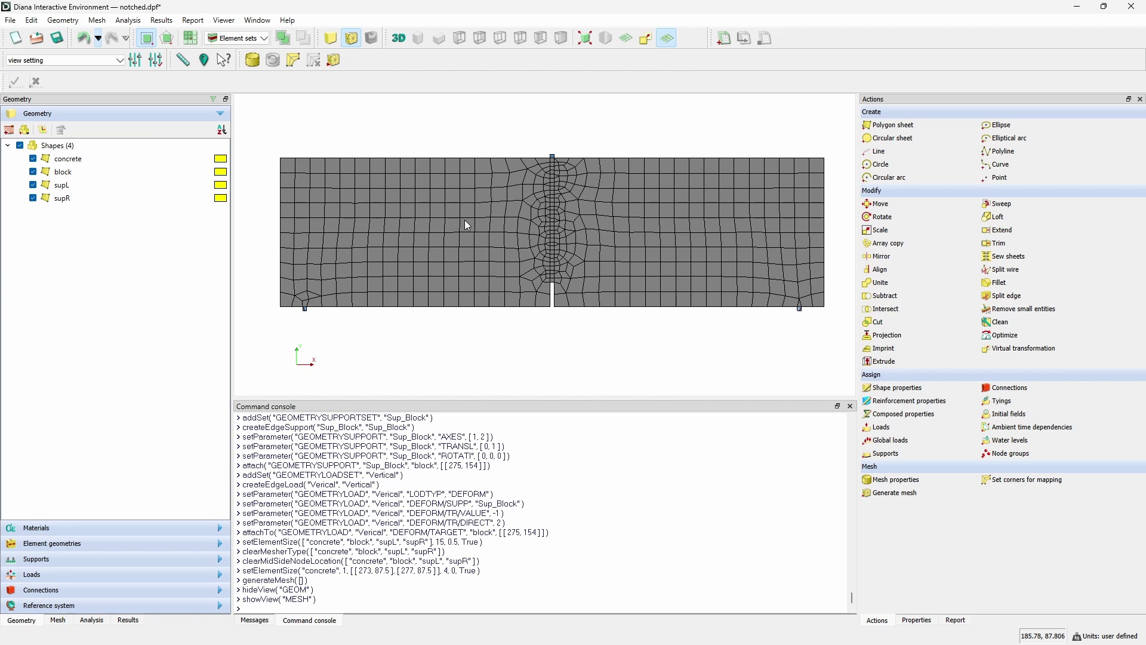
click(57, 620)
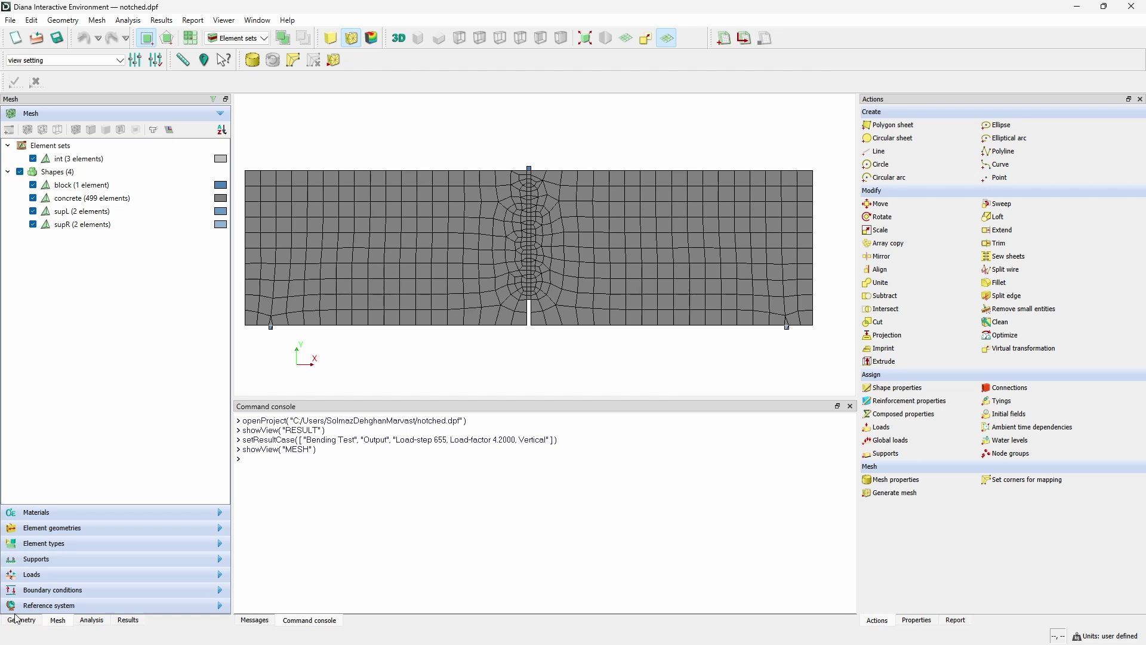
Review the load steps and equilibrium iteration settings in the execute block of the Bending Test structural nonlinear analysis
click(93, 621)
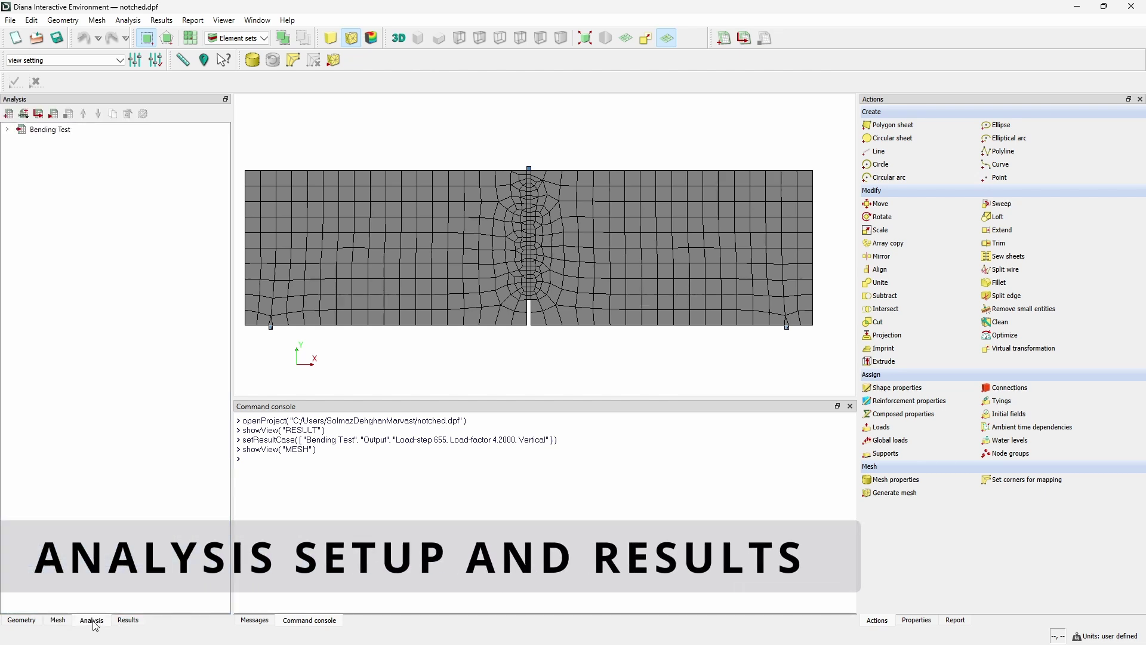
click(7, 130)
click(20, 144)
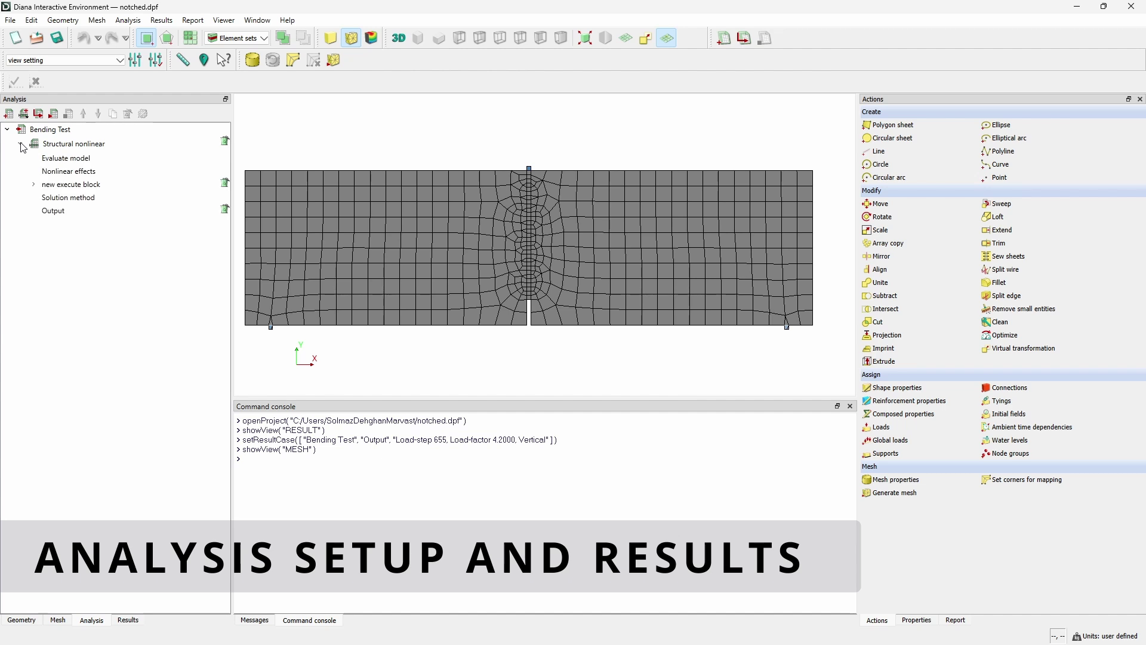
click(34, 185)
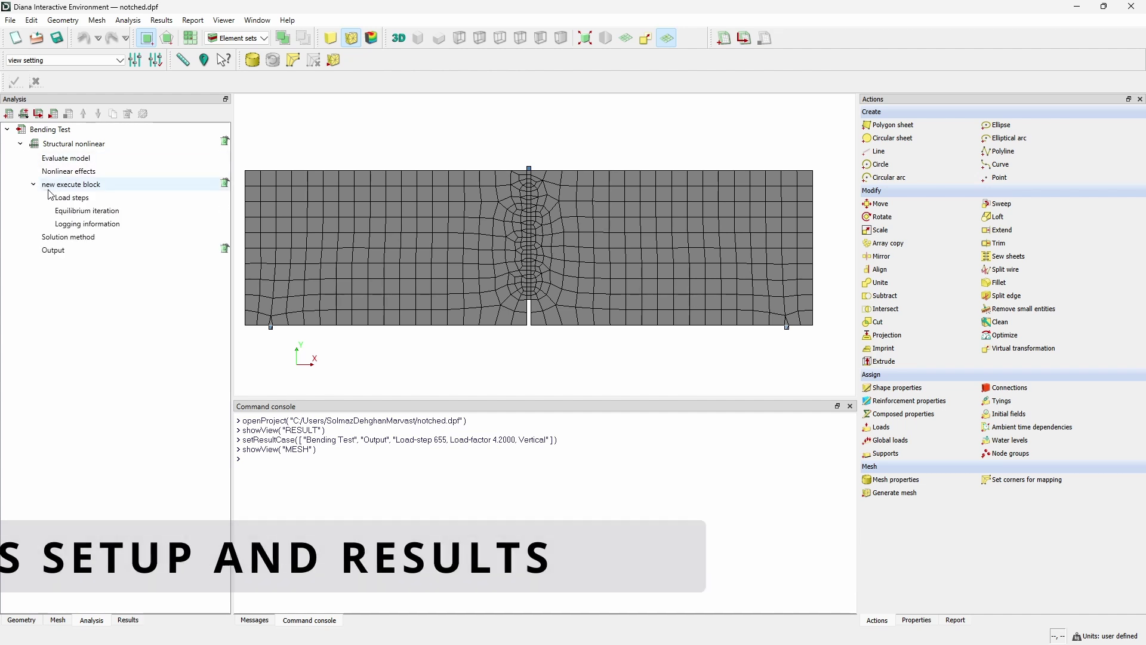
double_click(57, 198)
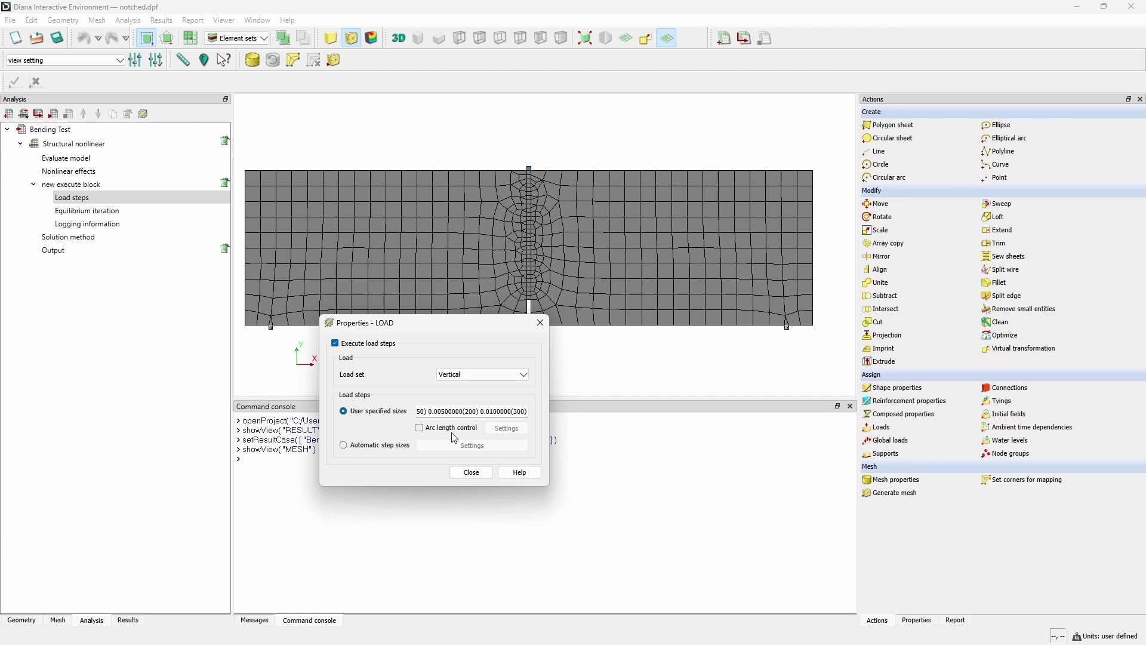
click(471, 473)
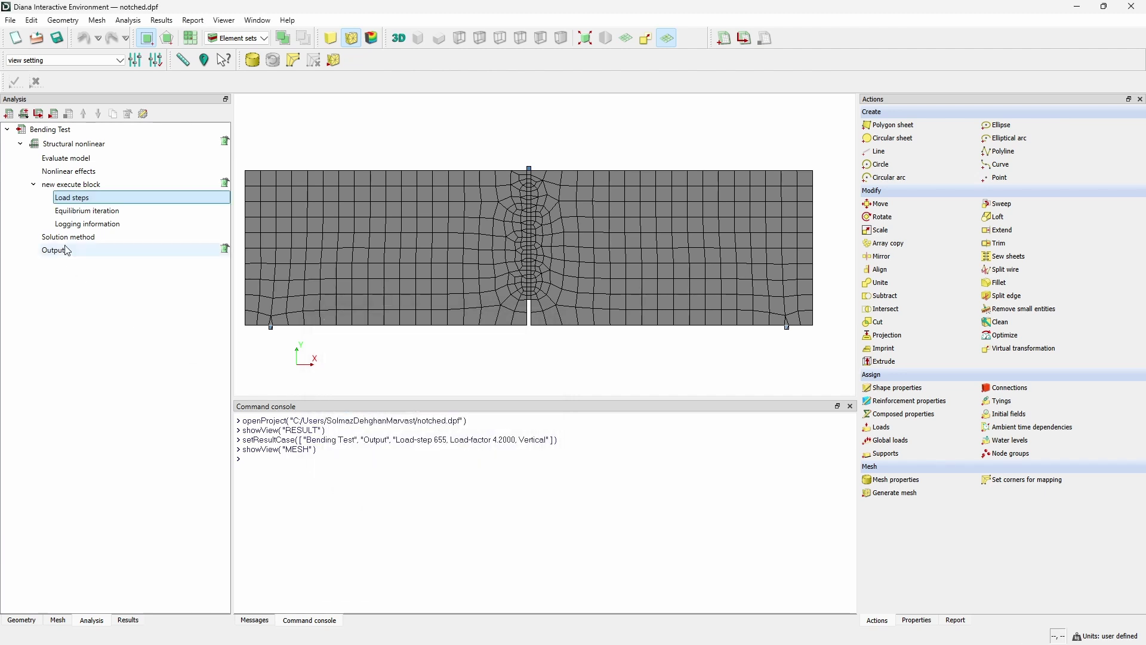
double_click(65, 212)
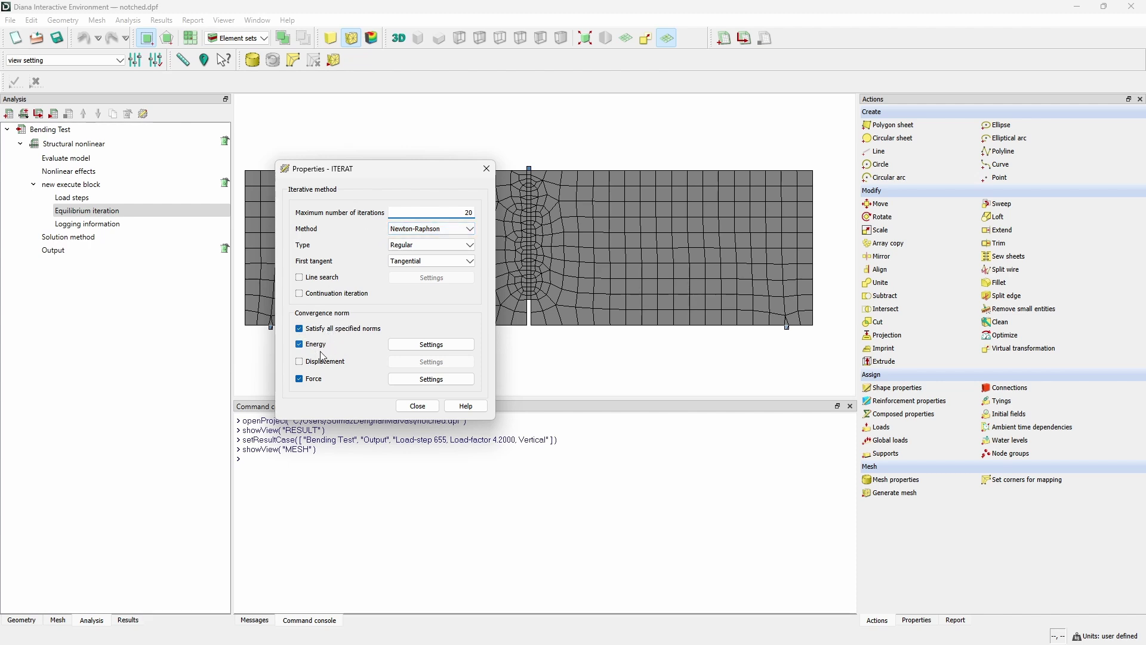
click(417, 406)
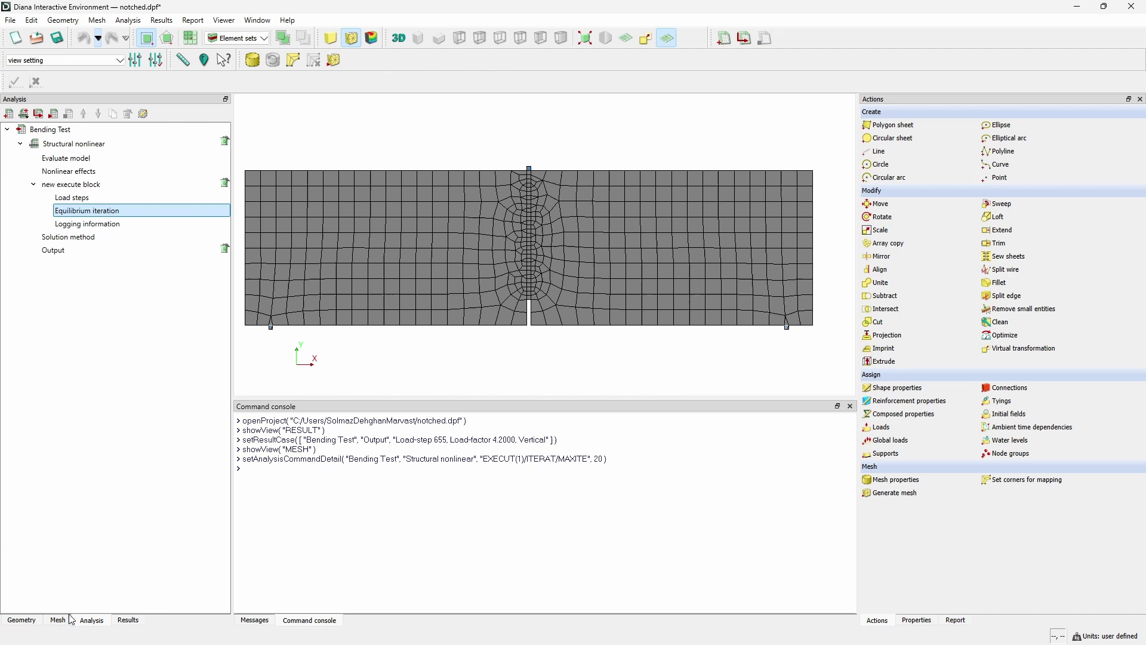
Display the vertical displacement TDtY as a contour plot of the whole beam from the nodal results
click(128, 620)
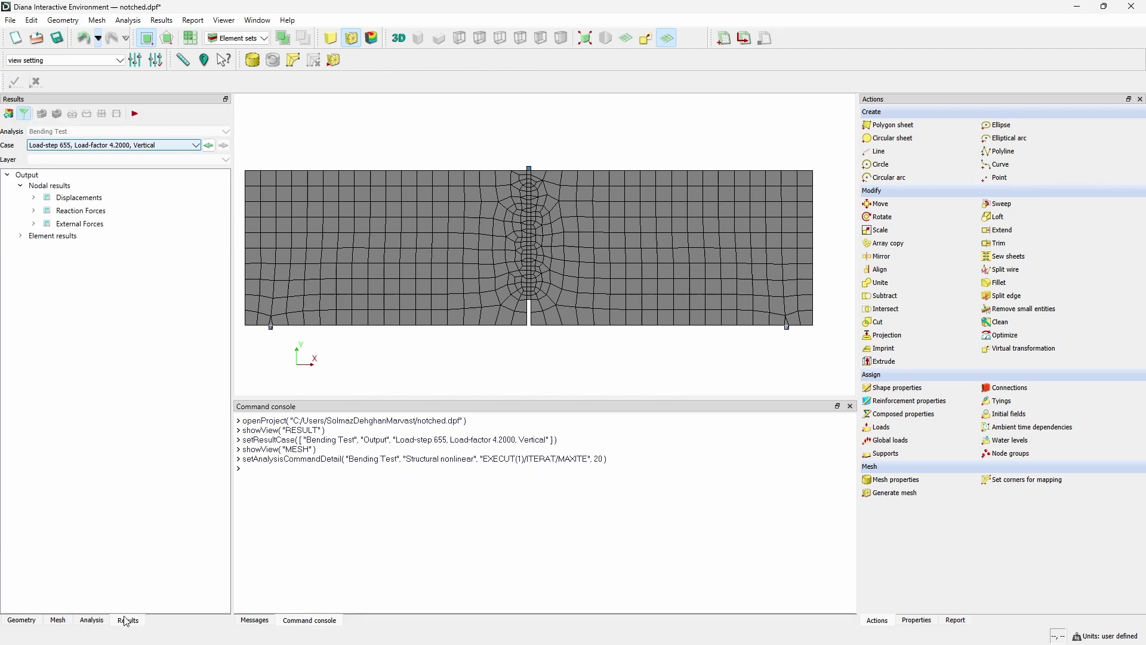
click(33, 197)
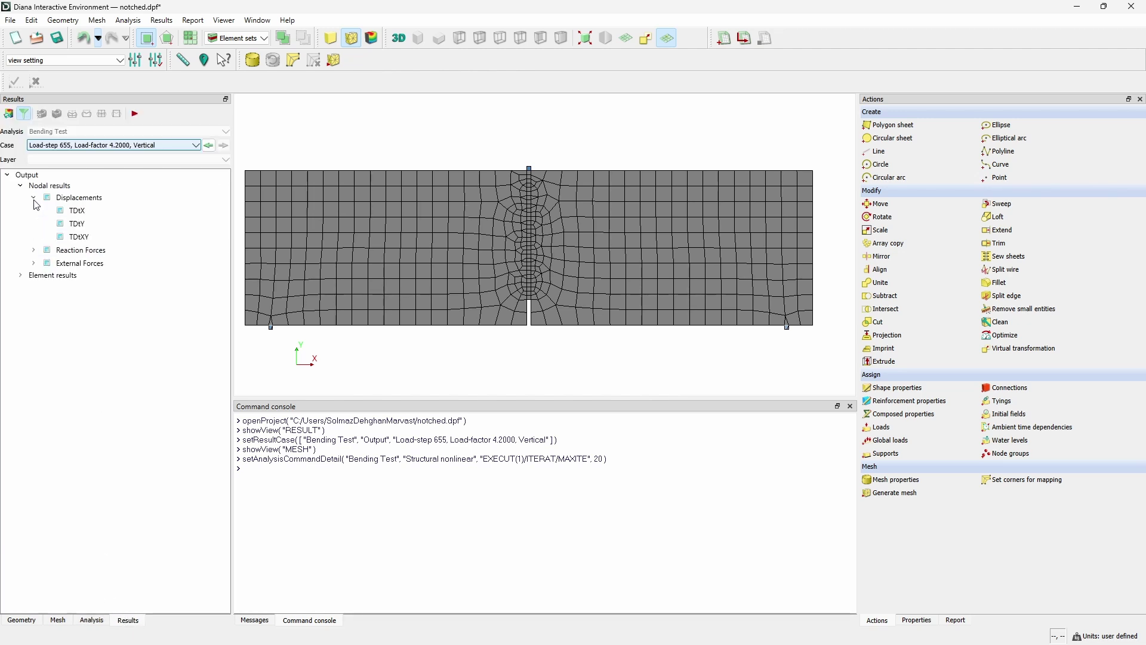
click(74, 225)
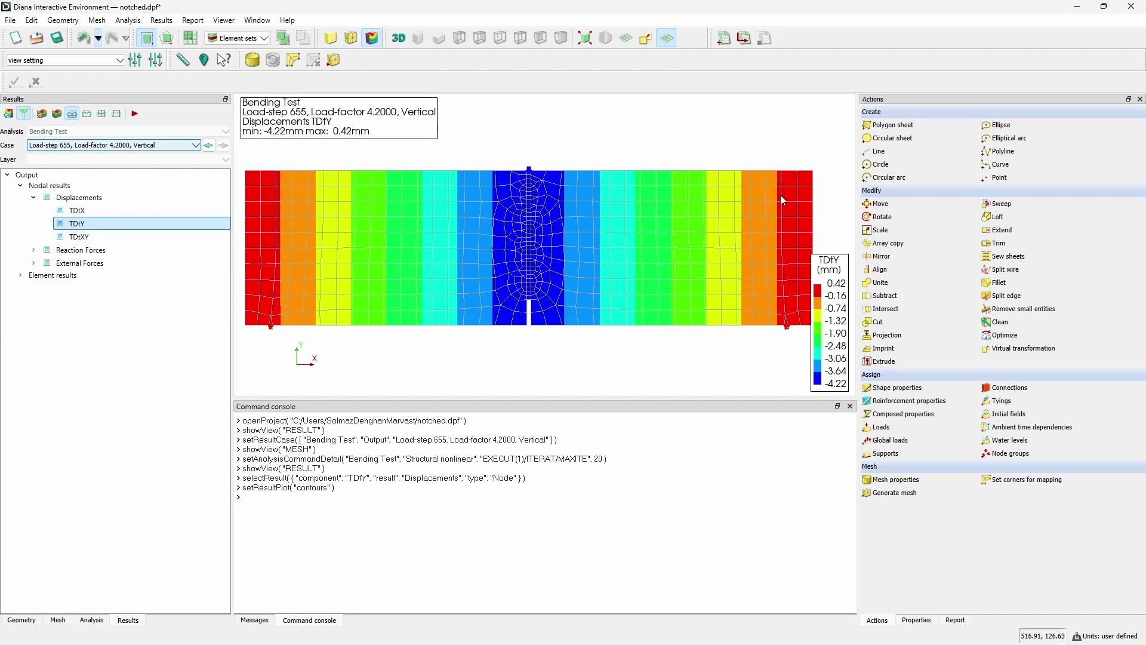
scroll(779, 195, down, 1)
scroll(591, 167, down, 1)
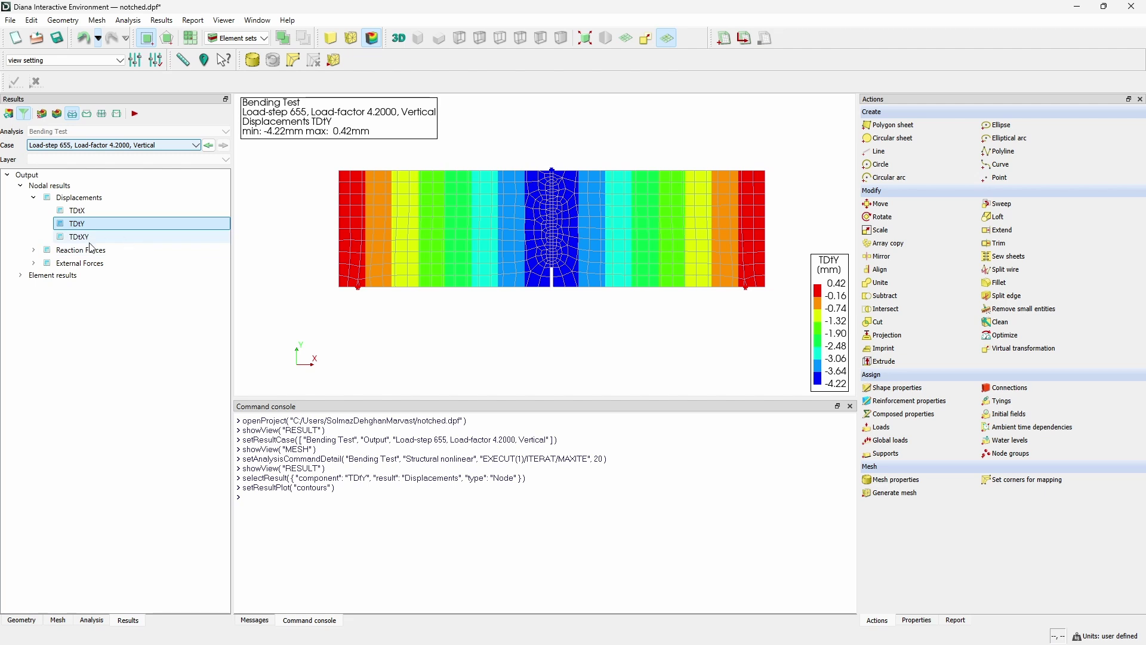
Display the vertical reaction forces FBY and select the three nodes along the upper edge of the loading block
click(34, 250)
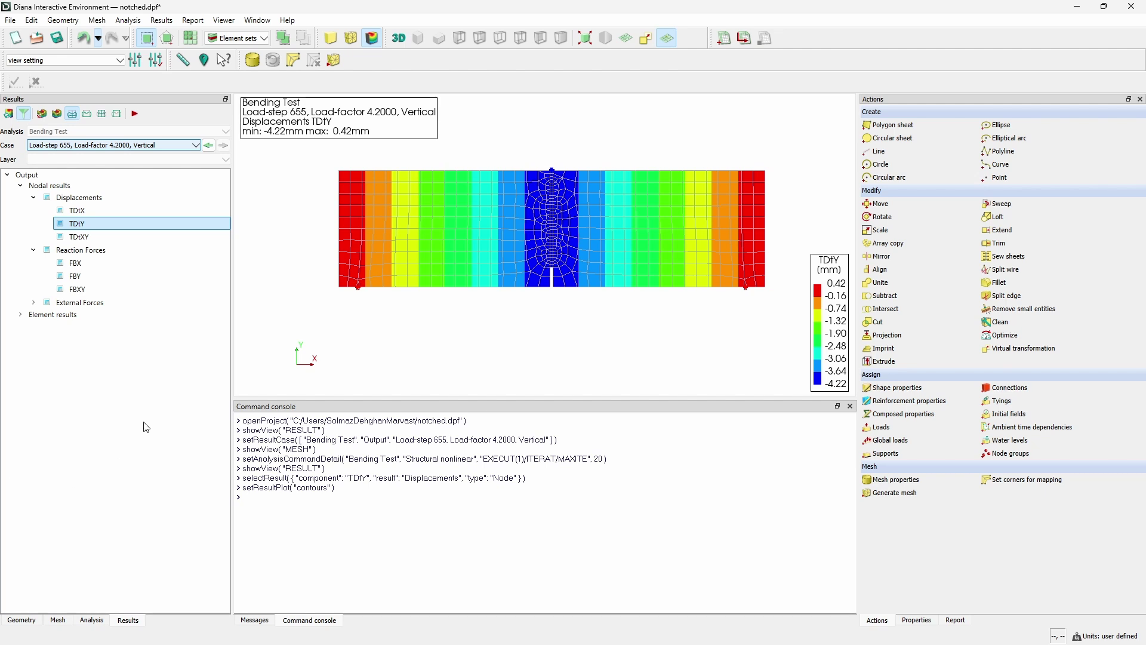
click(80, 277)
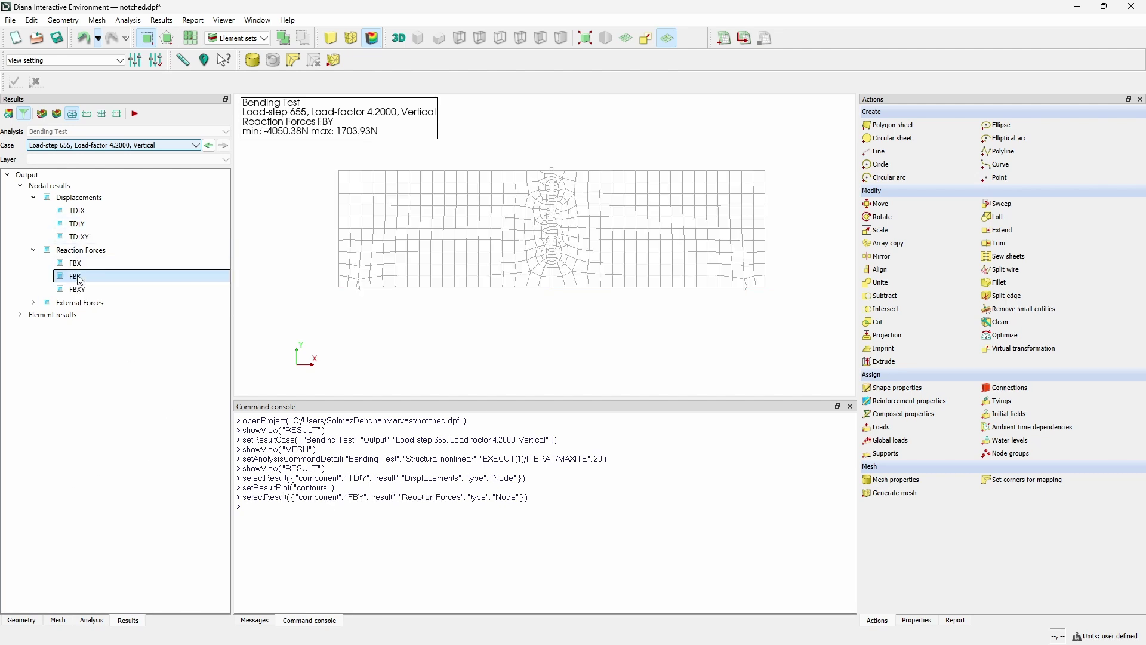
click(239, 38)
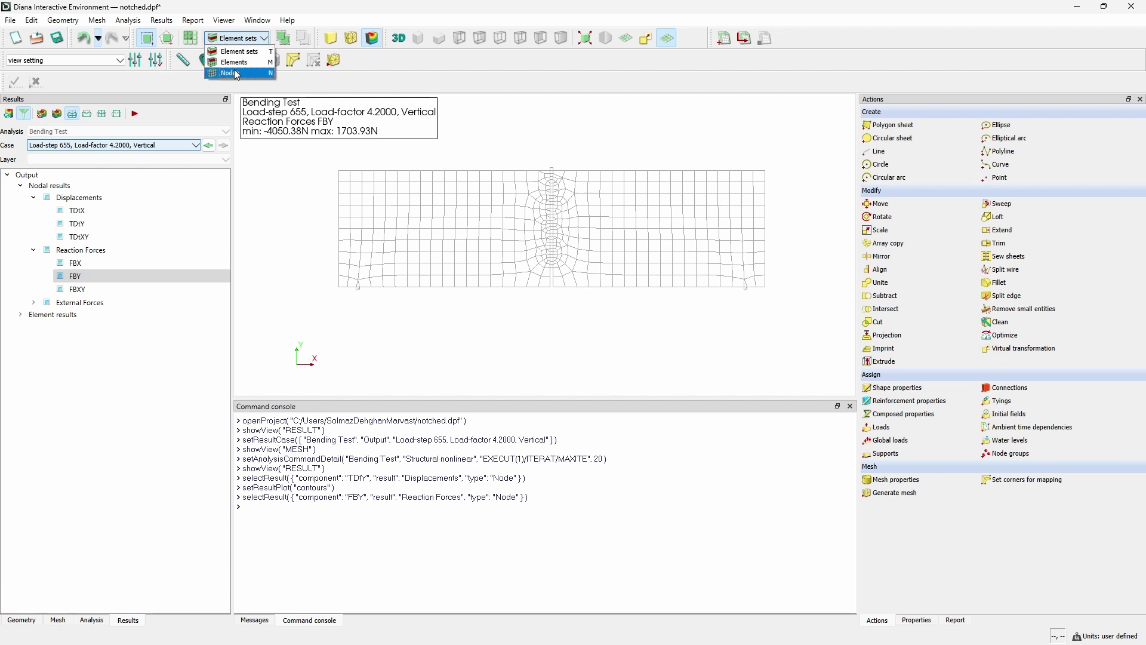
click(234, 70)
scroll(568, 154, up, 5)
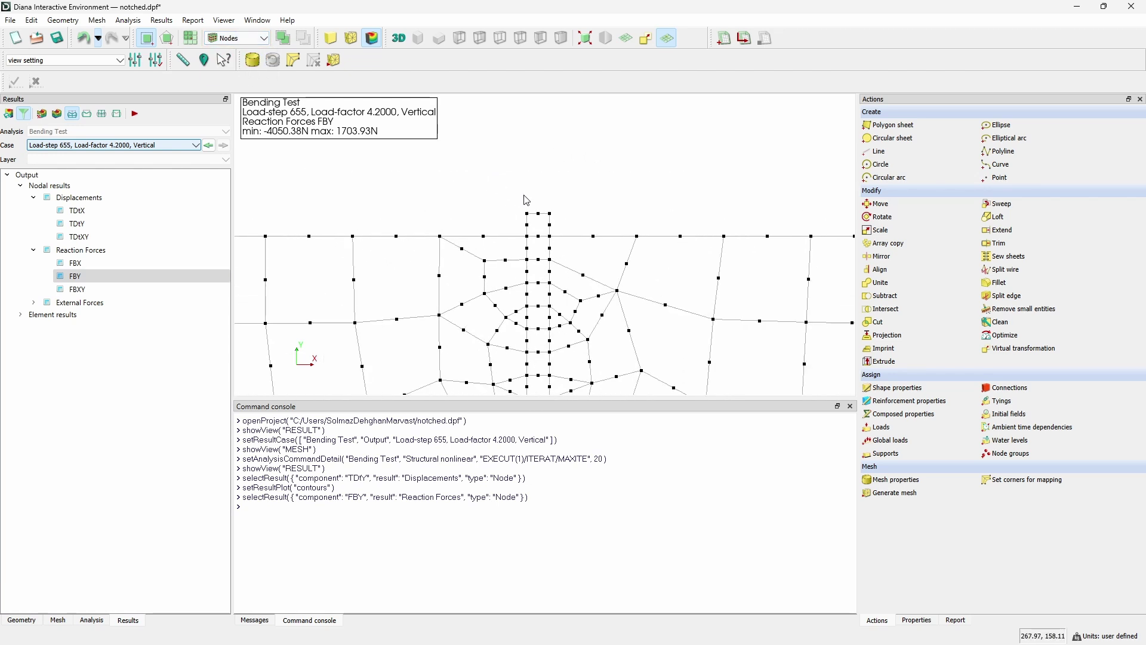
drag(520, 204, 562, 227)
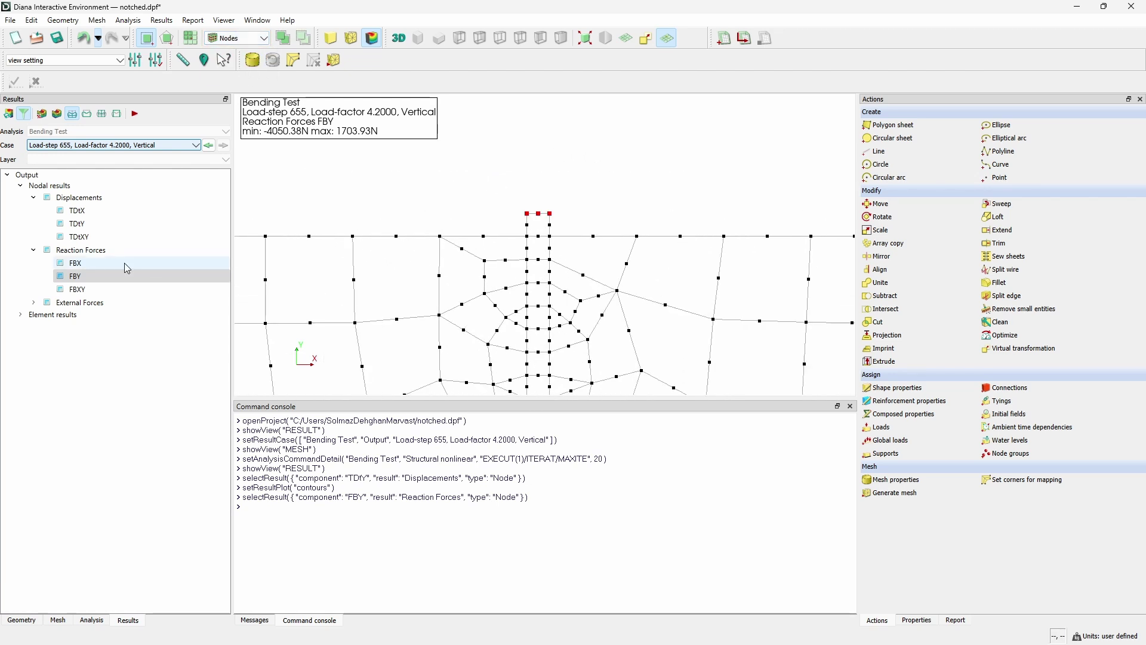
Examine the table and chart of FBY against load factor for the selected block nodes, closing the chart view when finished
click(99, 279)
right_click(101, 281)
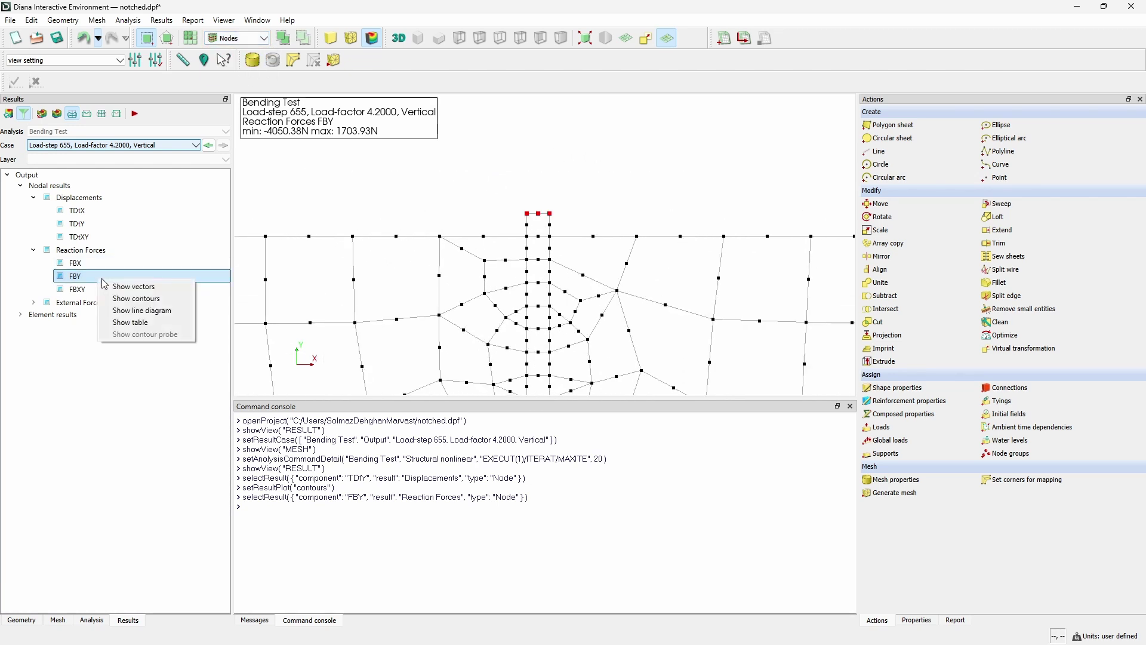
click(131, 323)
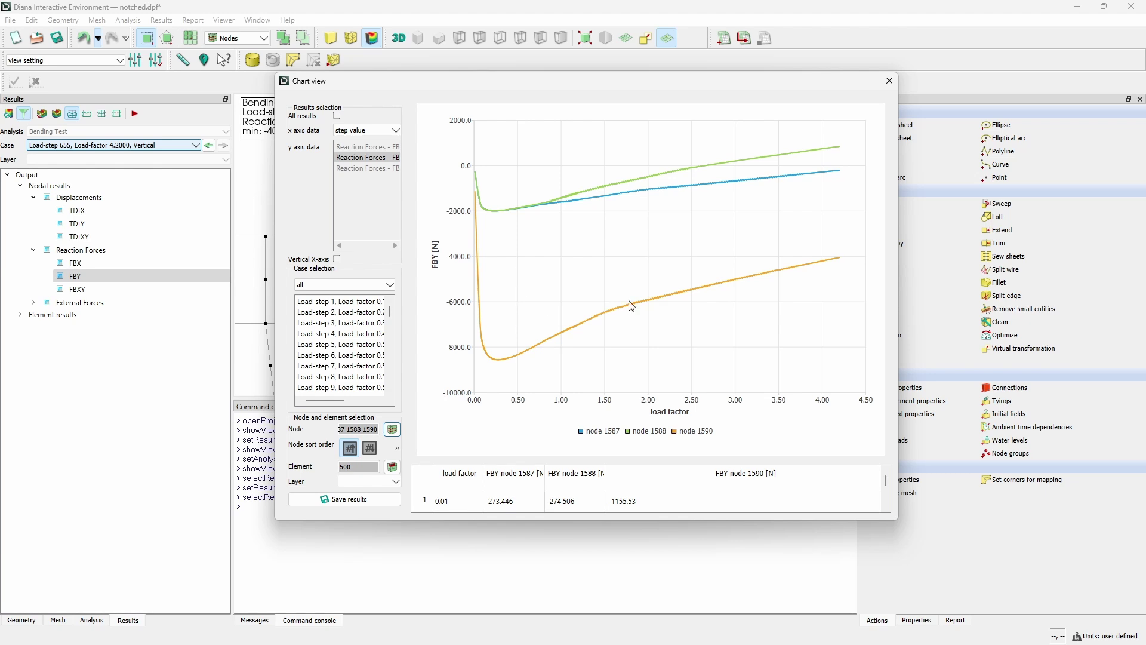
click(889, 80)
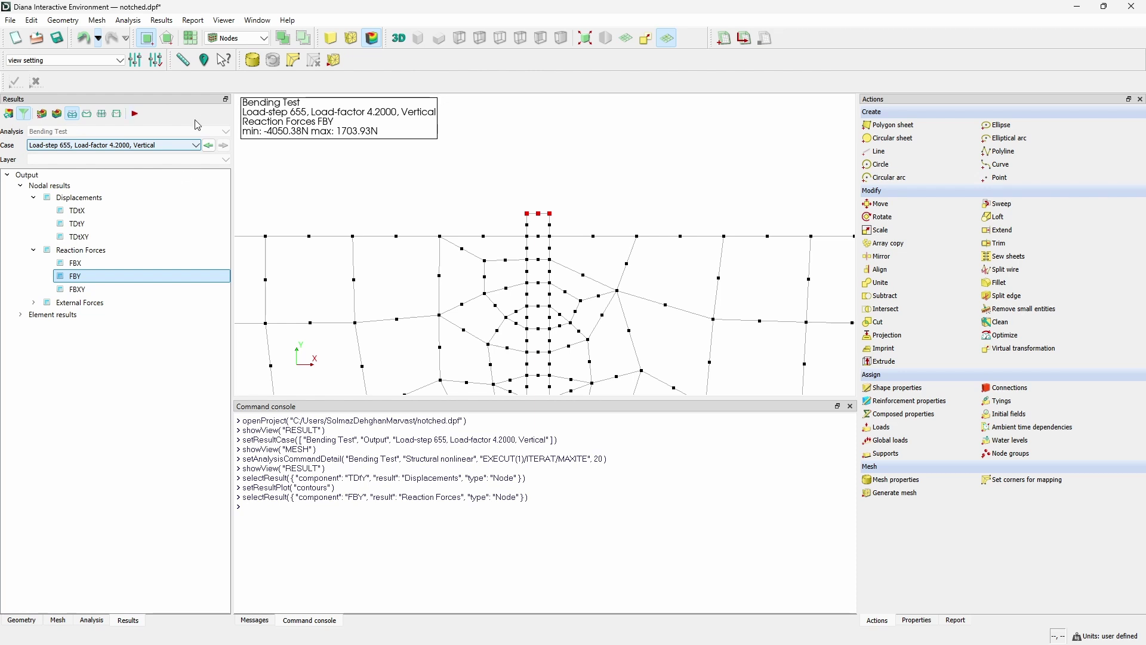
Display the crack-width result Ecw1 from the element results and switch the selection mode to Element sets to examine the notch region
double_click(30, 314)
click(34, 353)
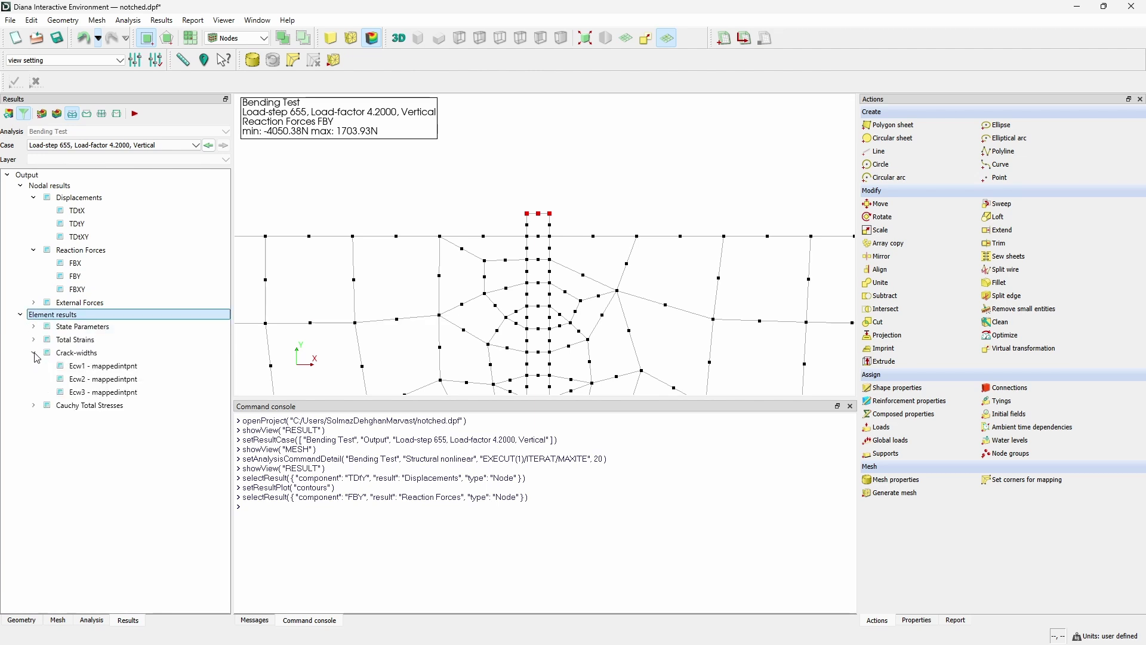
click(81, 370)
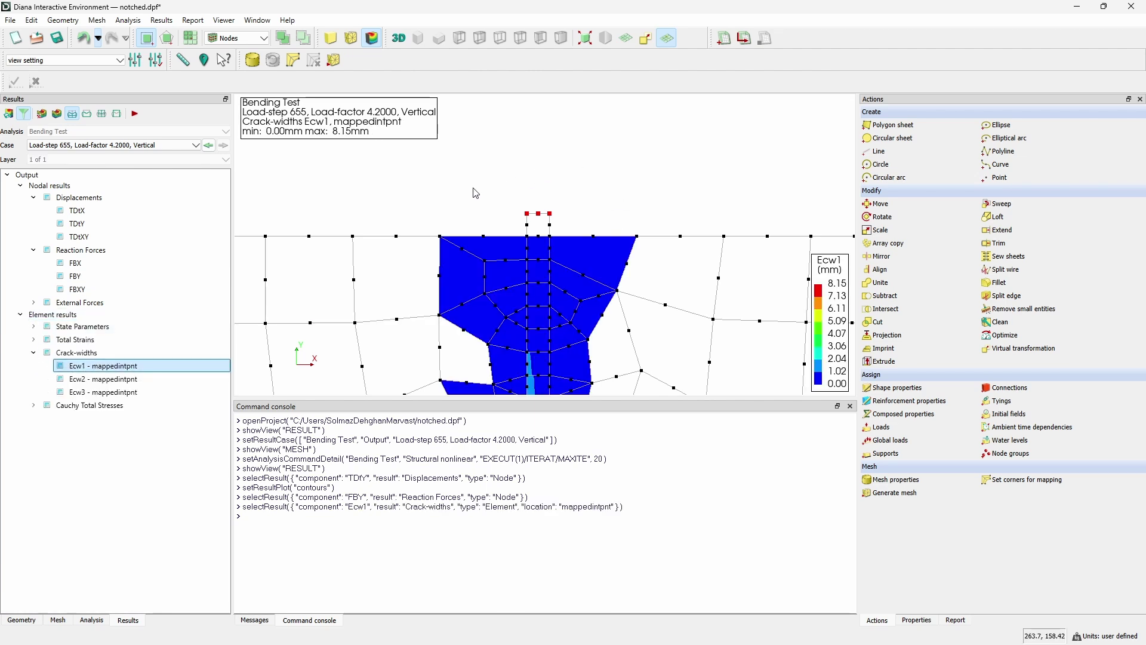
scroll(472, 190, down, 5)
scroll(466, 195, down, 3)
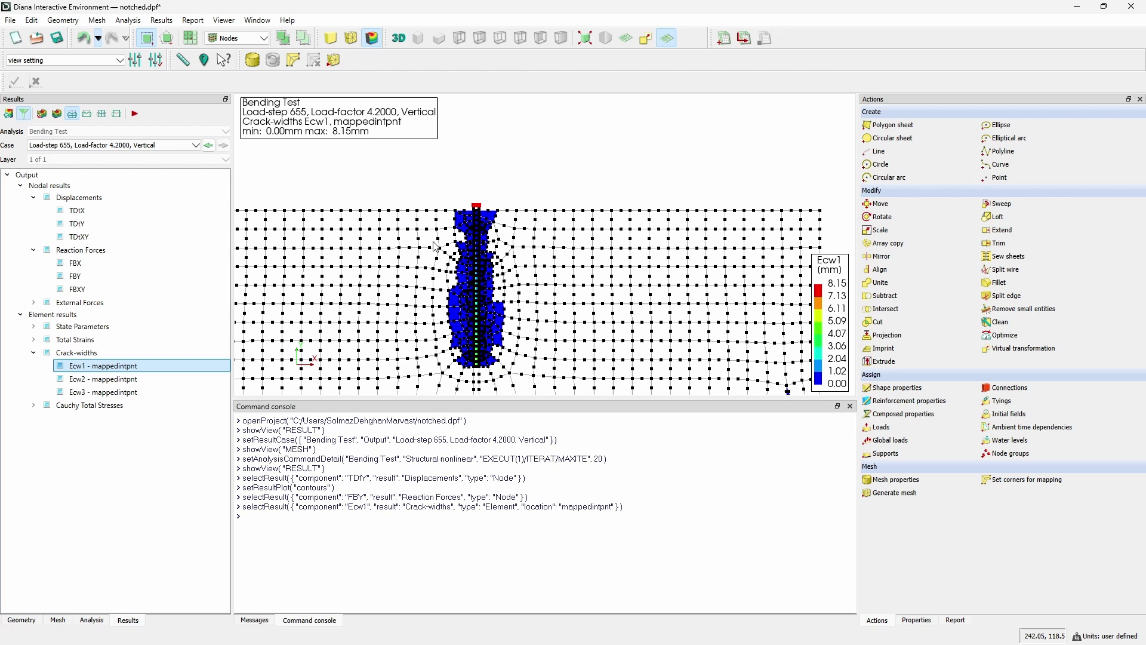
click(237, 37)
click(227, 52)
scroll(462, 367, up, 5)
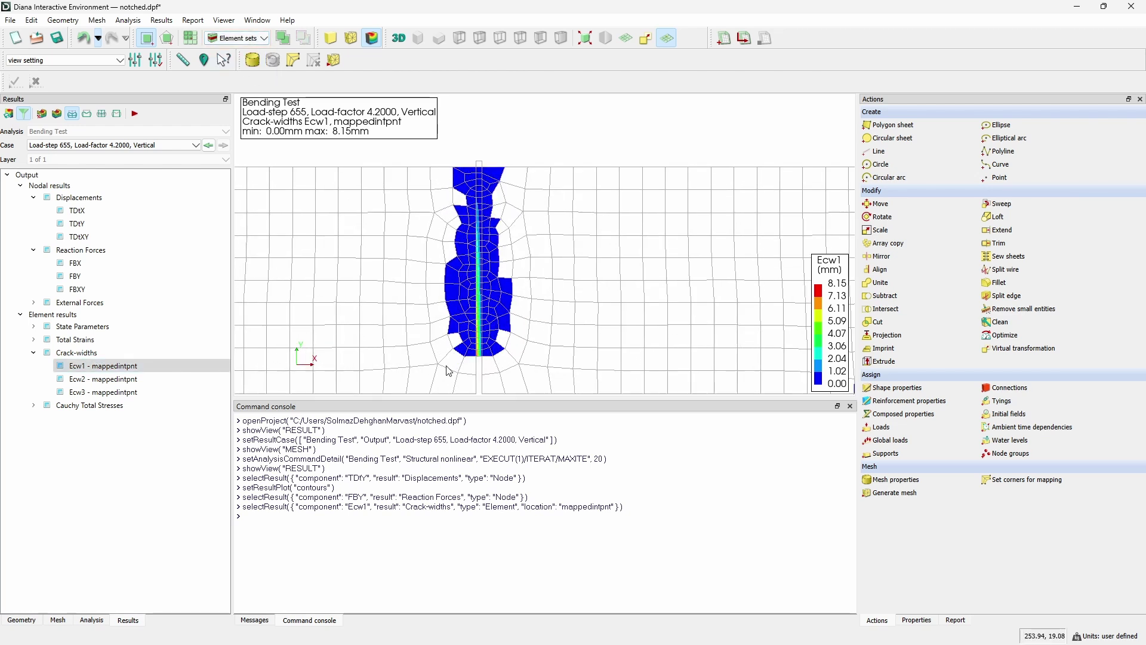
scroll(476, 345, down, 3)
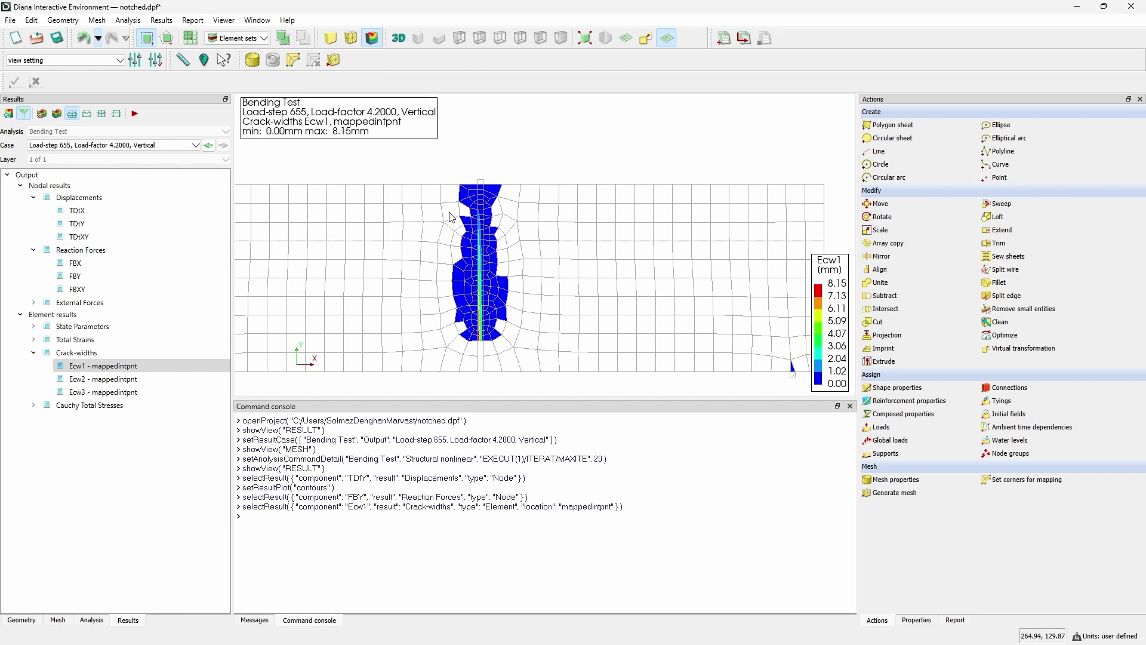
Switch the selection mode to Nodes for the mesh region at the upper end of the notch
right_click(351, 155)
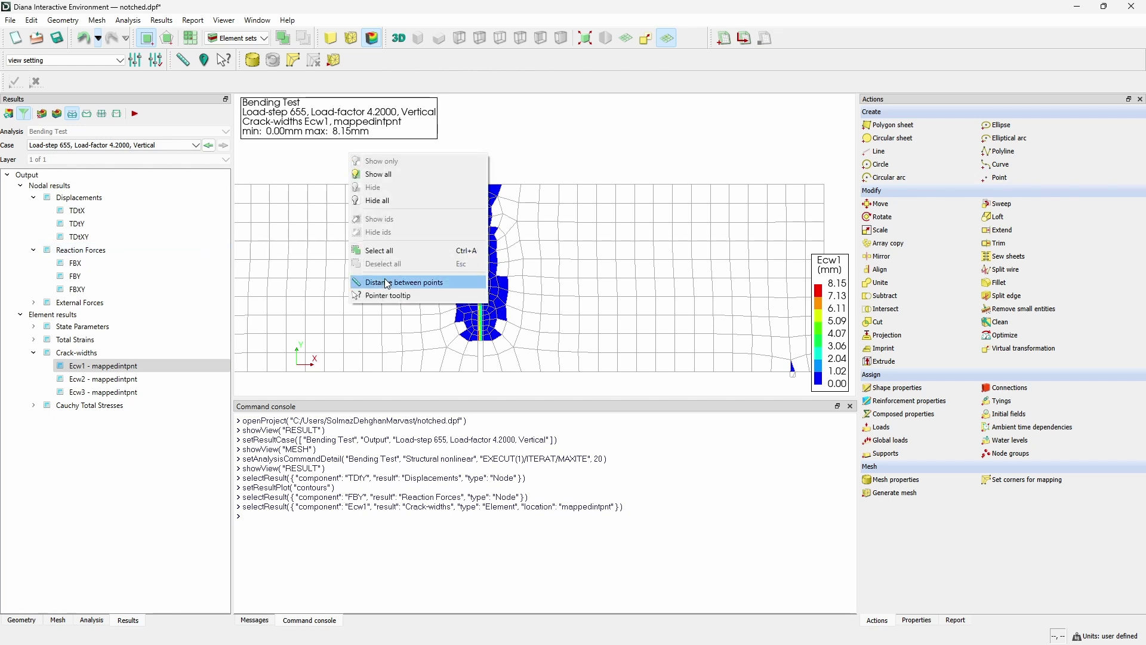
click(468, 389)
scroll(482, 370, up, 3)
scroll(476, 311, up, 4)
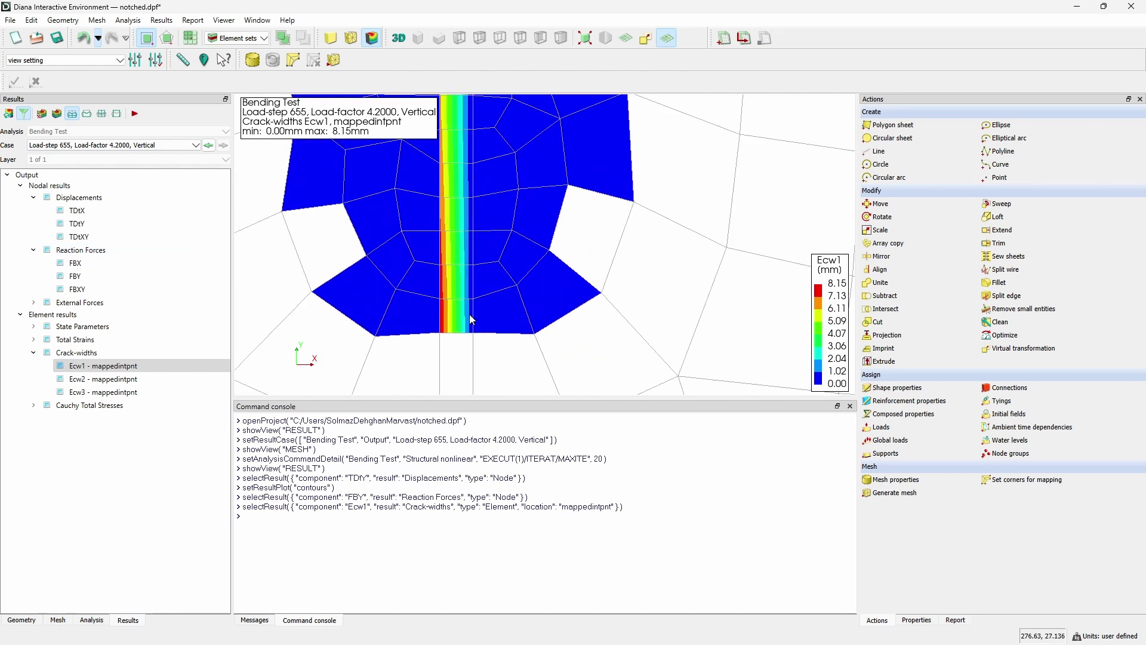
click(239, 38)
click(230, 50)
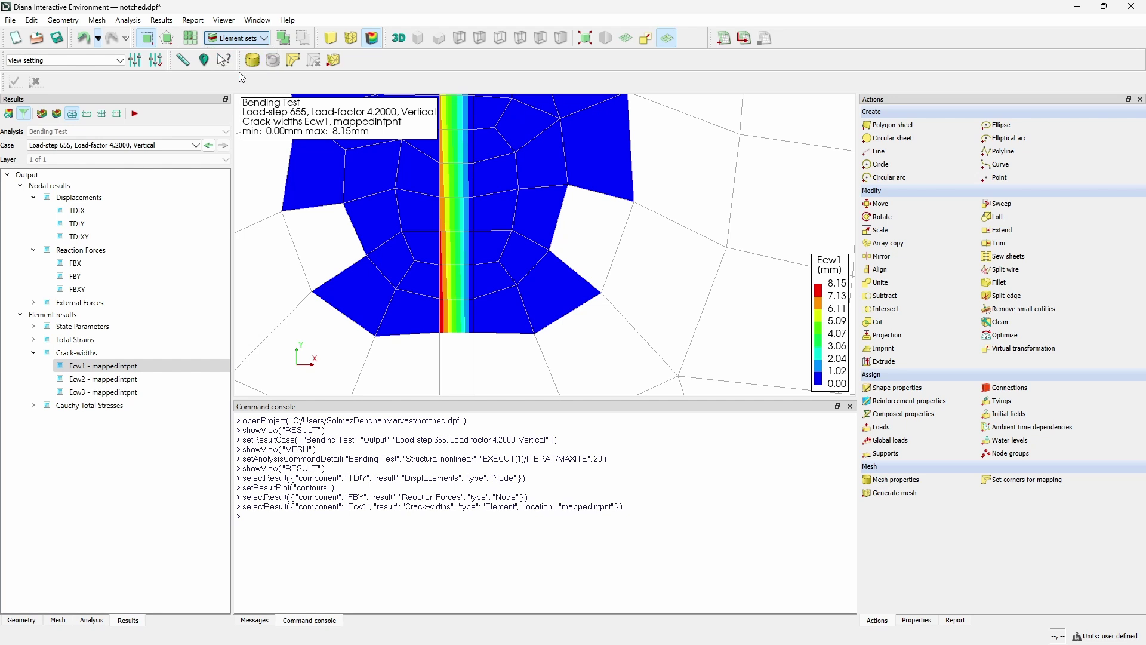
scroll(447, 346, up, 2)
scroll(442, 341, up, 3)
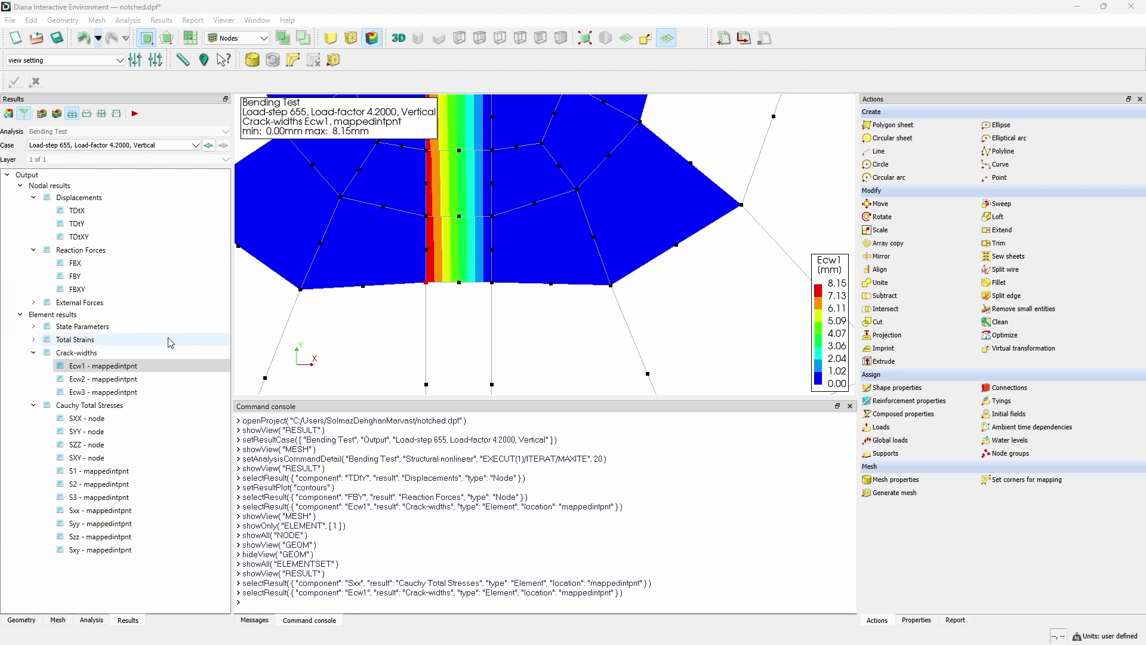
Examine the table and chart of crack width Ecw1 against load factor for the selected notch-corner node, closing the chart view when finished
click(121, 366)
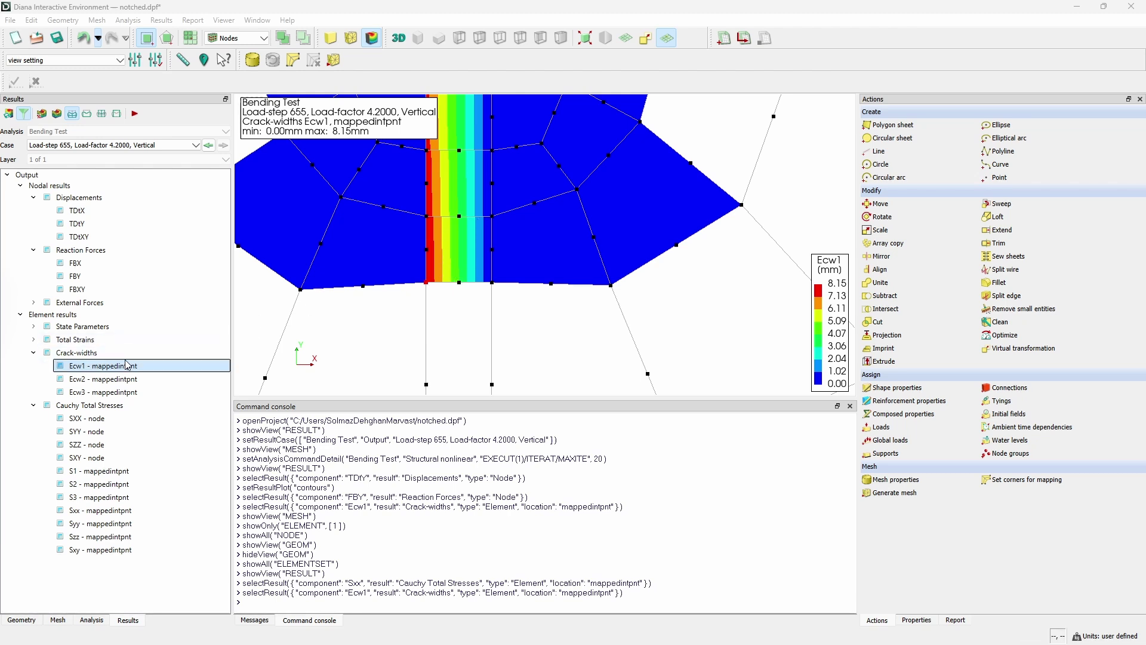
right_click(95, 368)
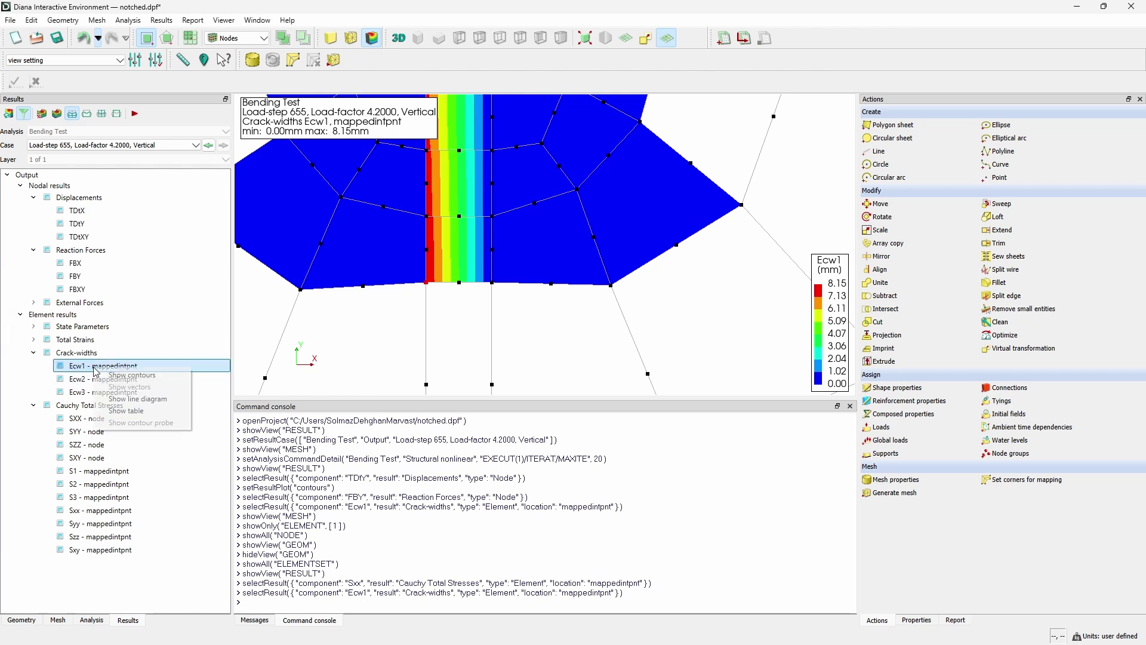
click(141, 399)
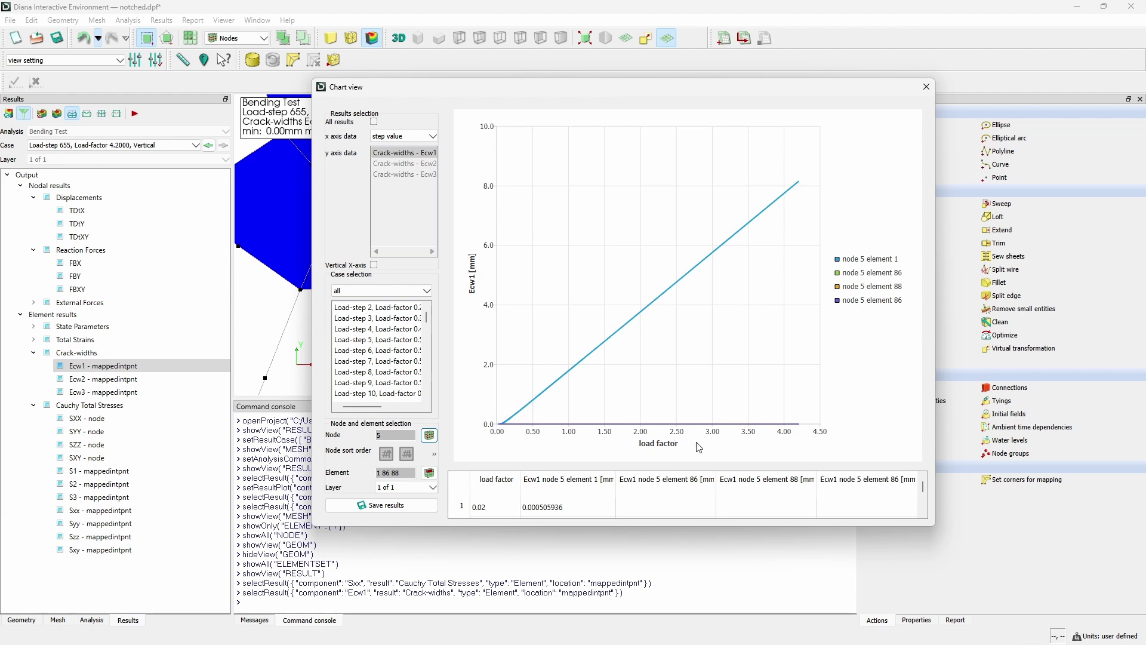
click(927, 87)
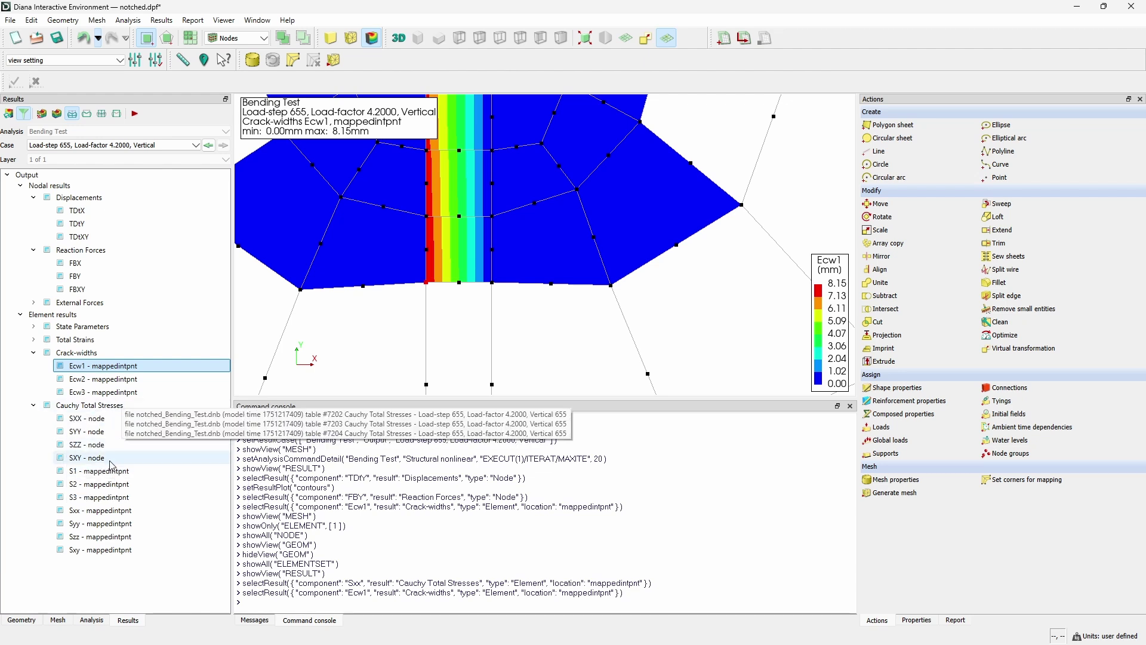
Display the Cauchy total stress Sxx - mappedintpnt and examine its table and chart against load factor for the selected notch-corner node
click(96, 514)
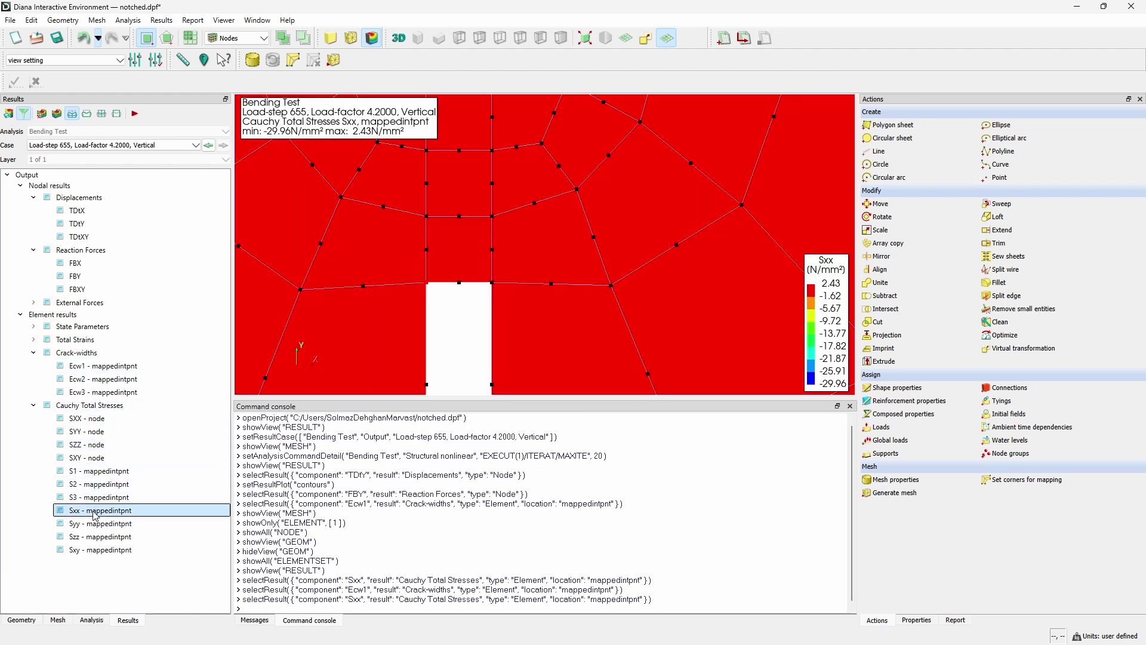
right_click(95, 515)
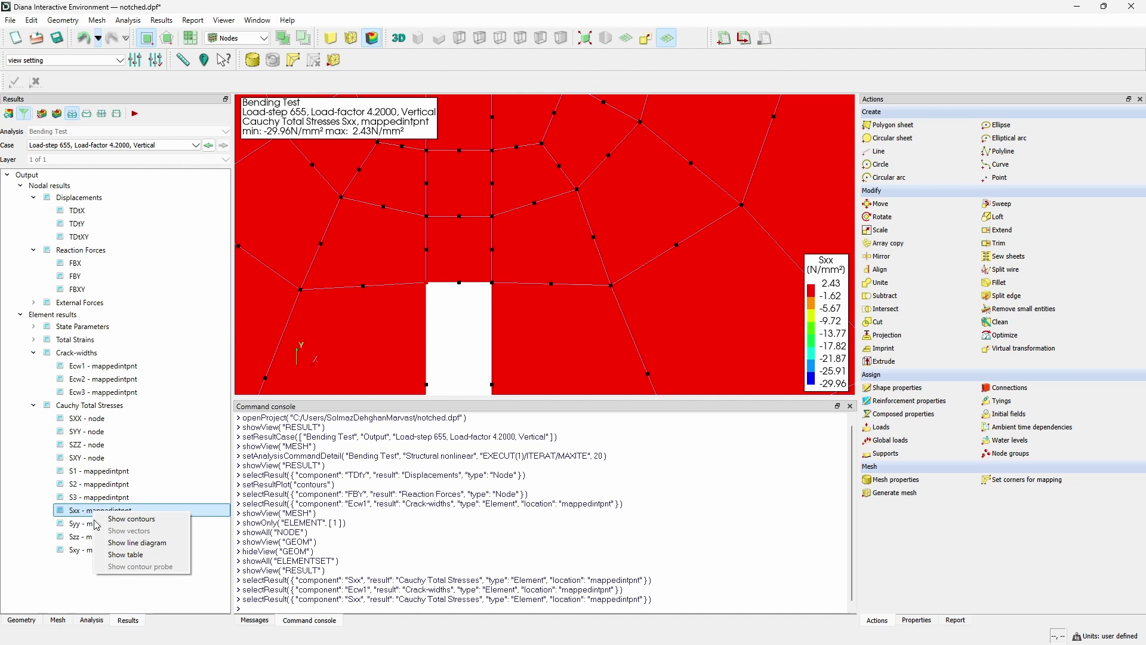
click(110, 555)
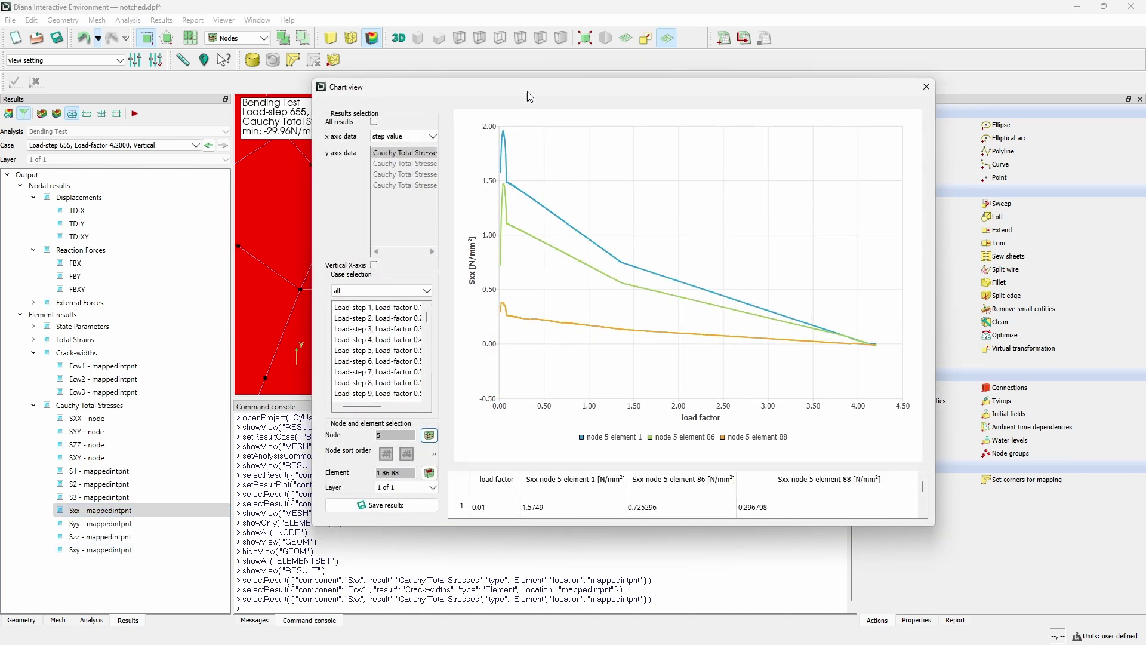
drag(527, 91, 774, 106)
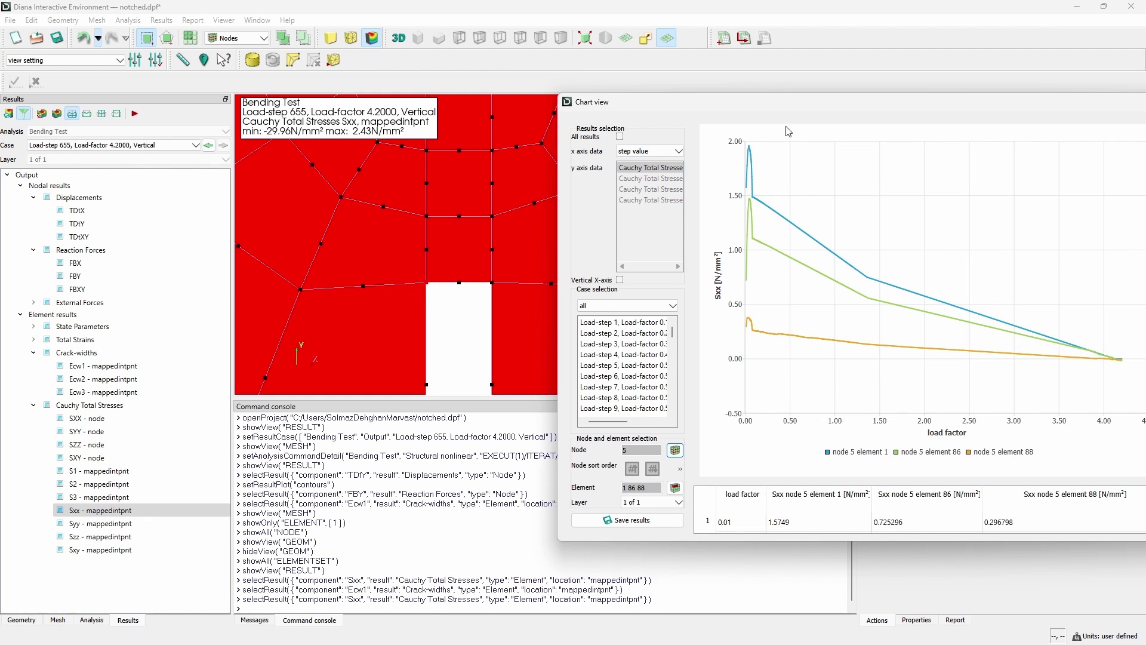
drag(782, 108, 458, 84)
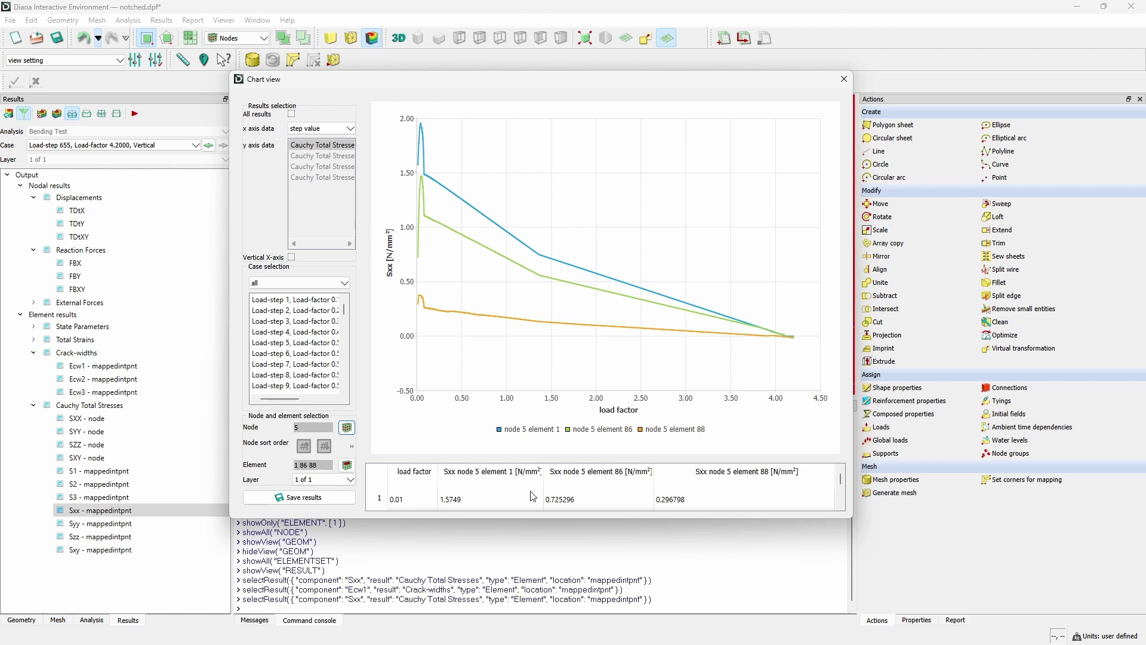
drag(532, 518, 534, 596)
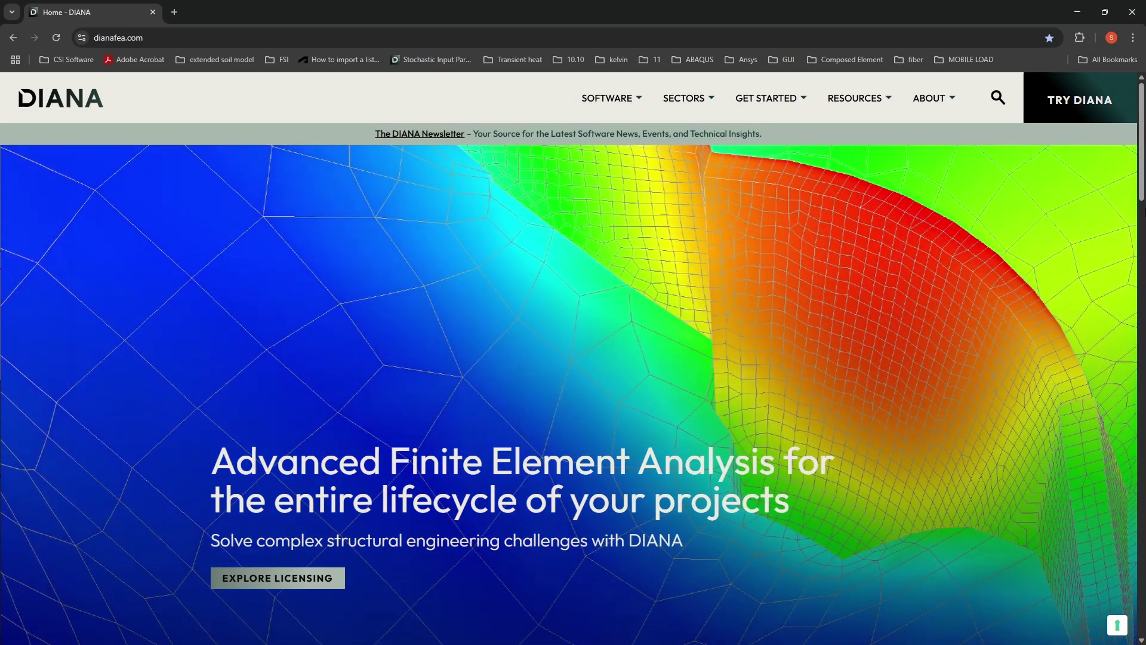
On the DIANA website in the browser, filter the tutorials by Structural nonlinear and EXPERT + STRUCTURAL to find the fiber-reinforced concrete notched beam bending test
mouse_move(777, 106)
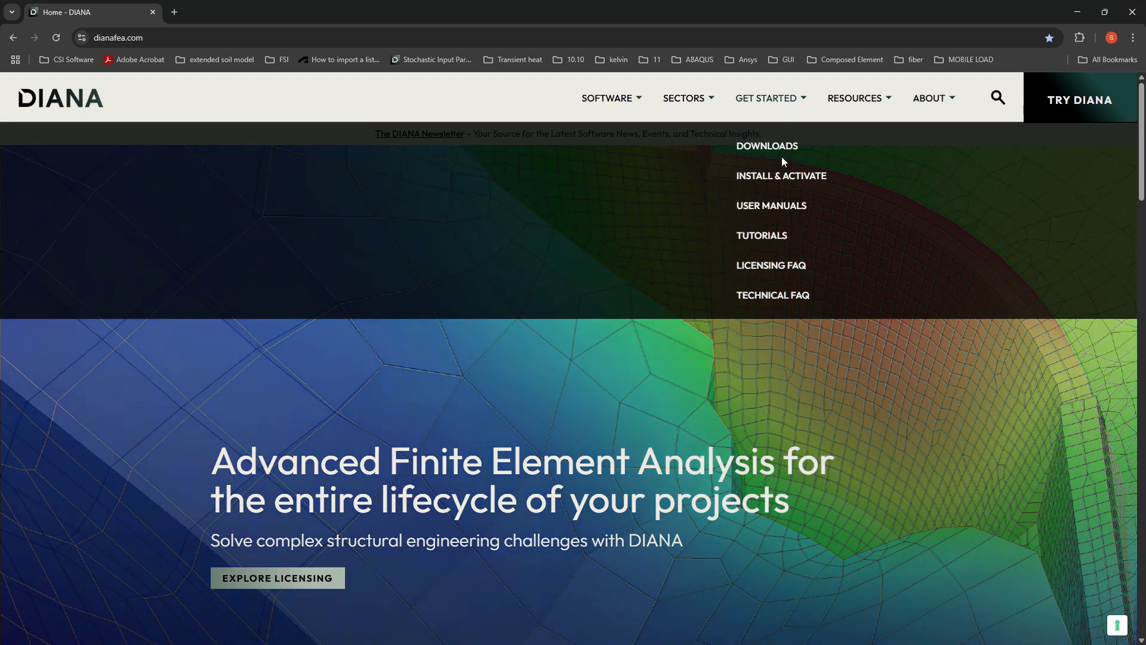
click(770, 241)
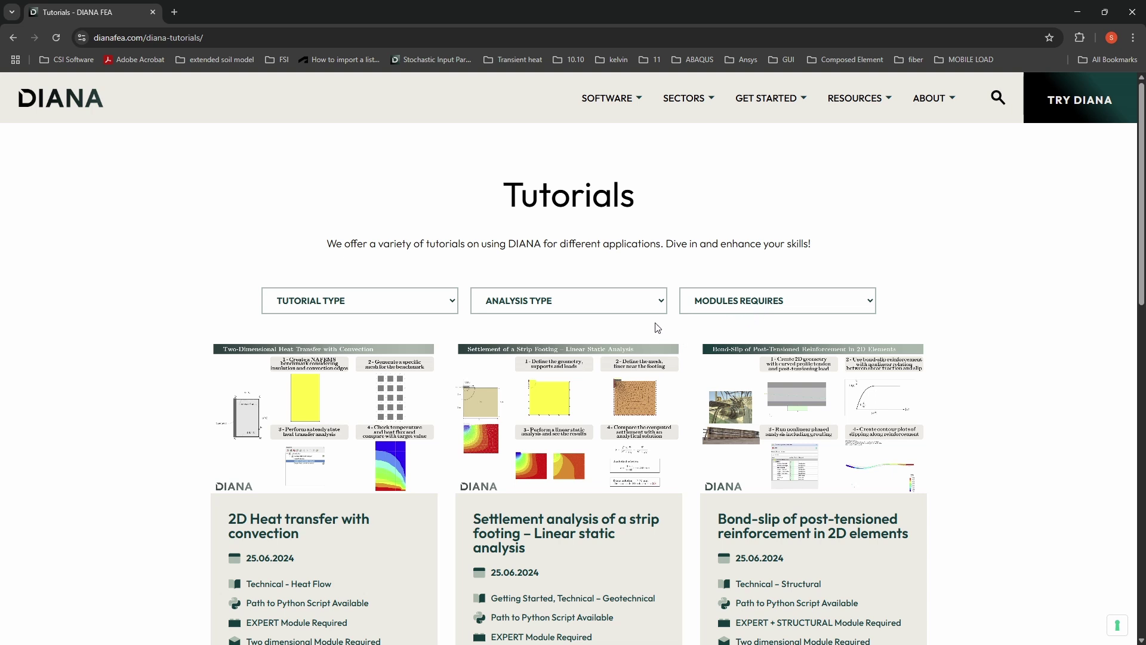
click(633, 308)
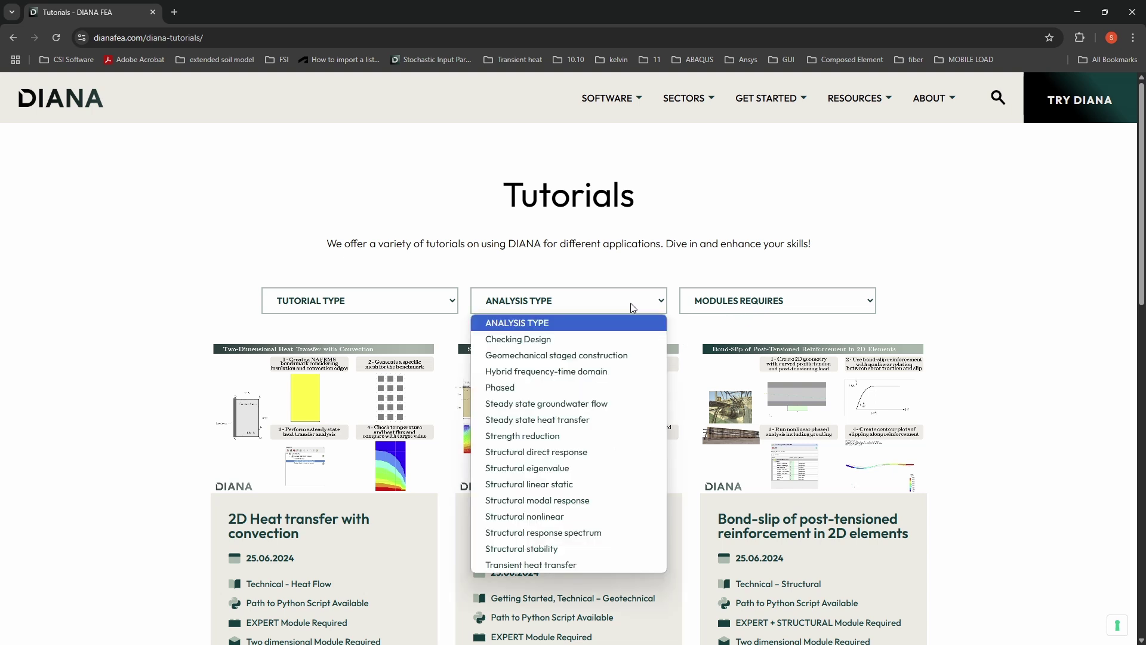
click(576, 513)
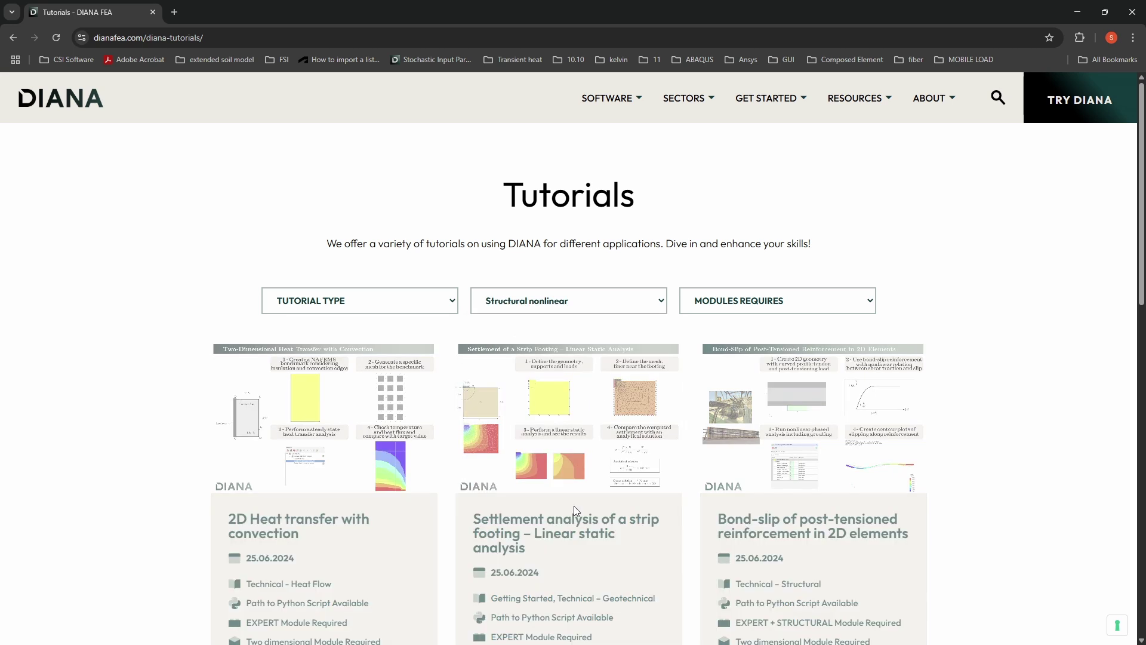
click(764, 306)
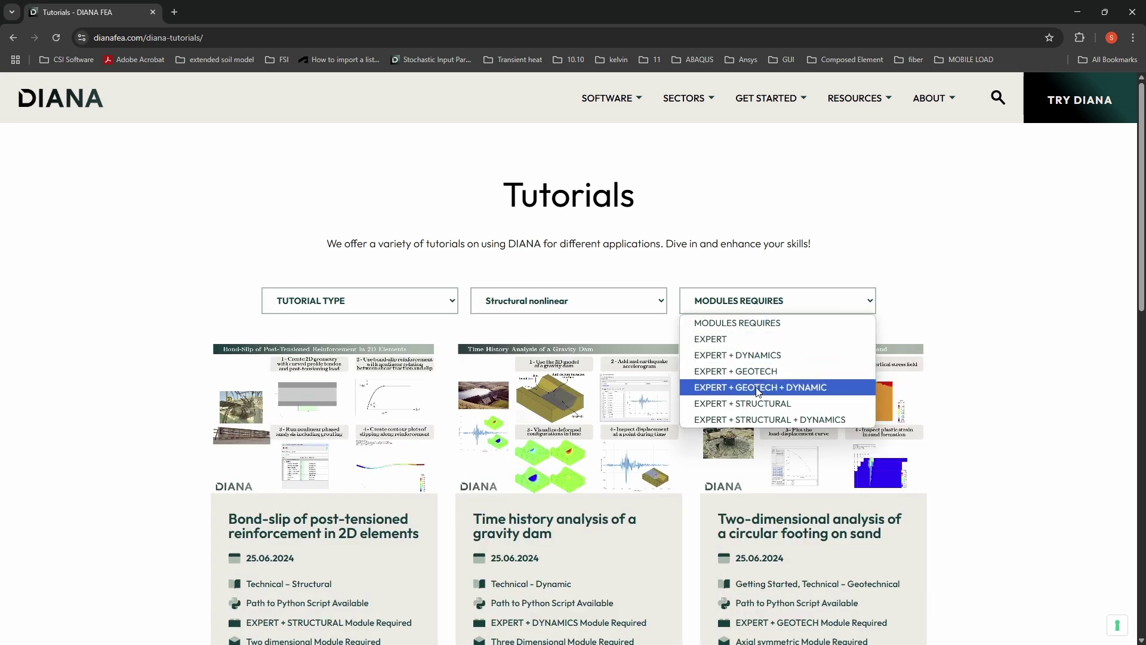
click(761, 404)
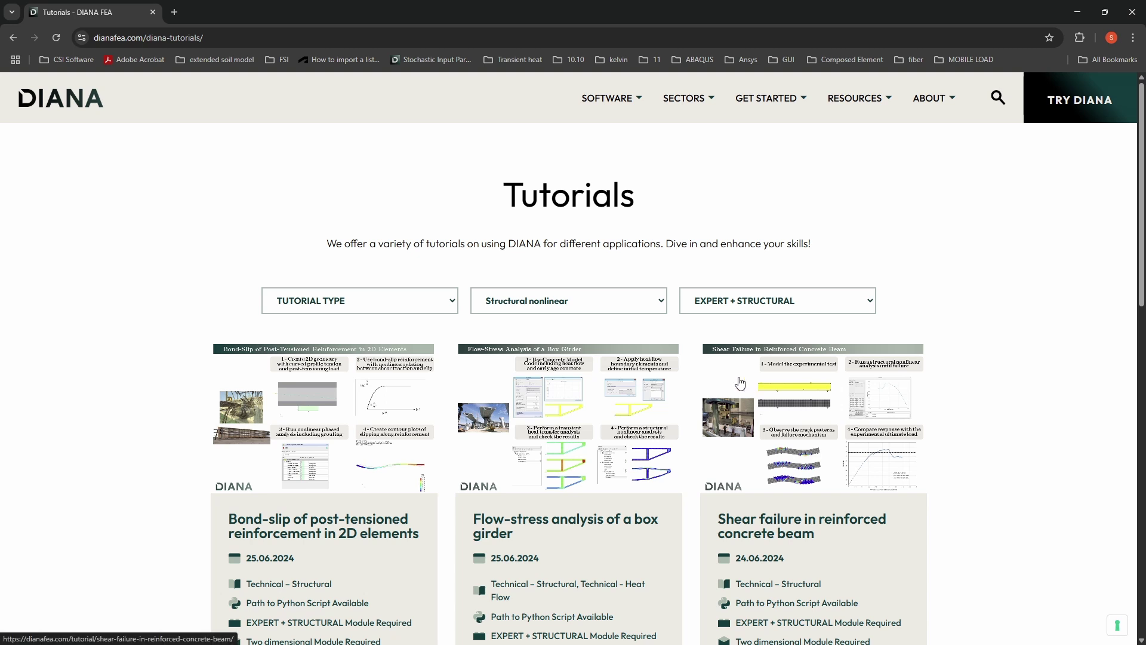
scroll(704, 368, down, 6)
scroll(720, 359, down, 3)
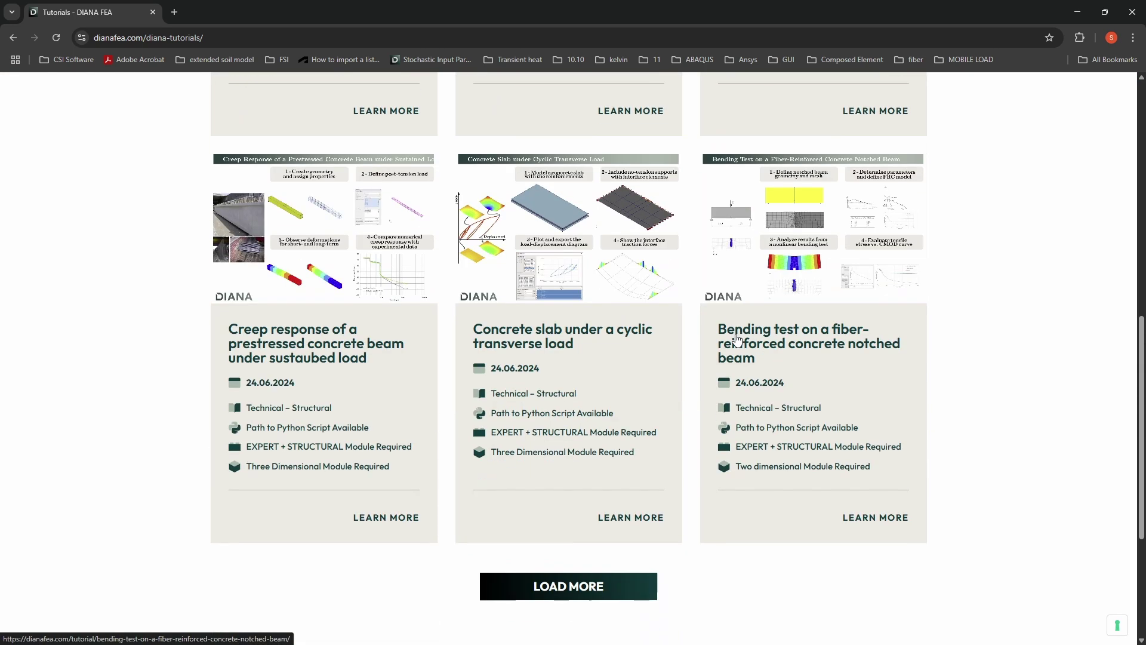